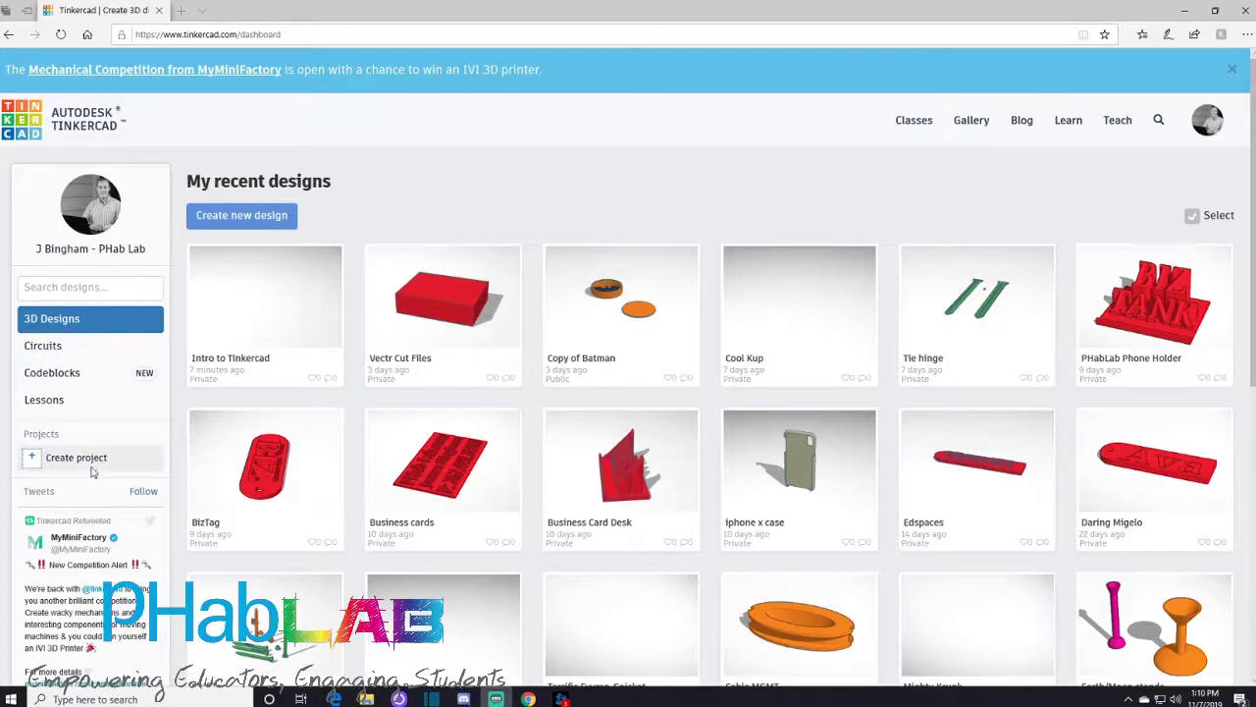
Scroll the recent-designs dashboard, then create a new 3D design, which opens as 'Incredible Kasi'.
scroll(87, 535, down, 5)
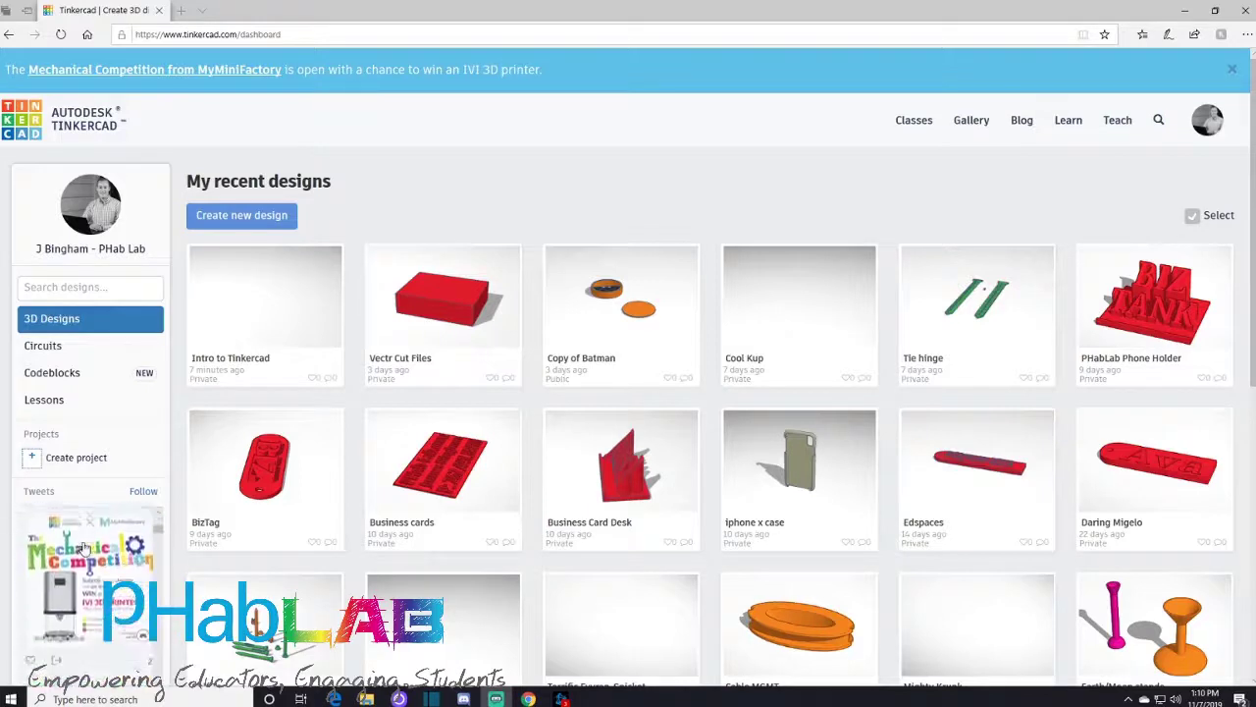
scroll(89, 550, up, 5)
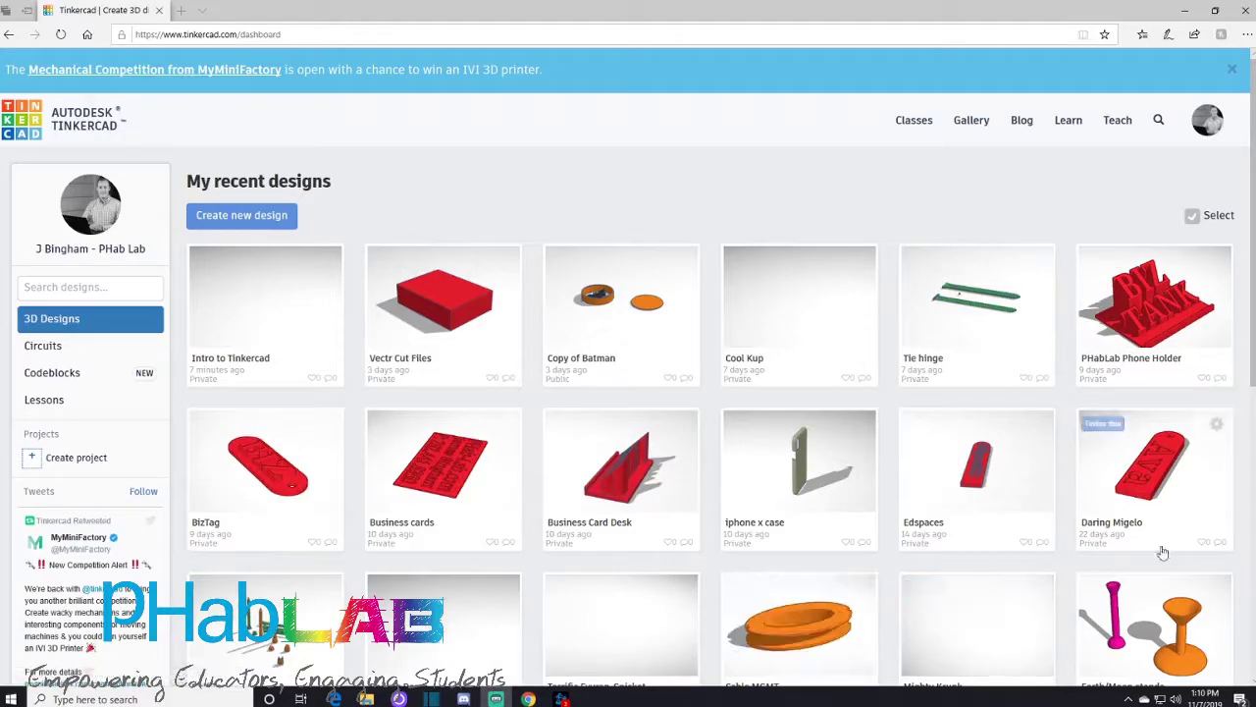
scroll(779, 263, down, 10)
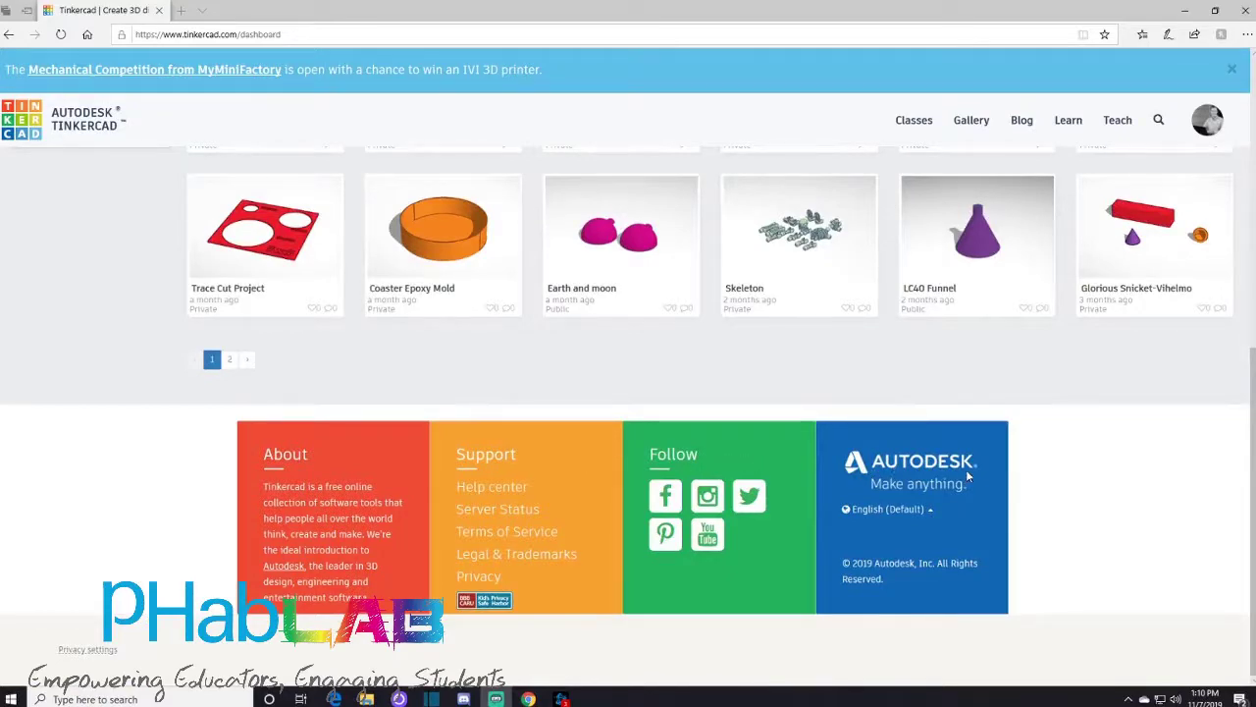
scroll(966, 476, up, 6)
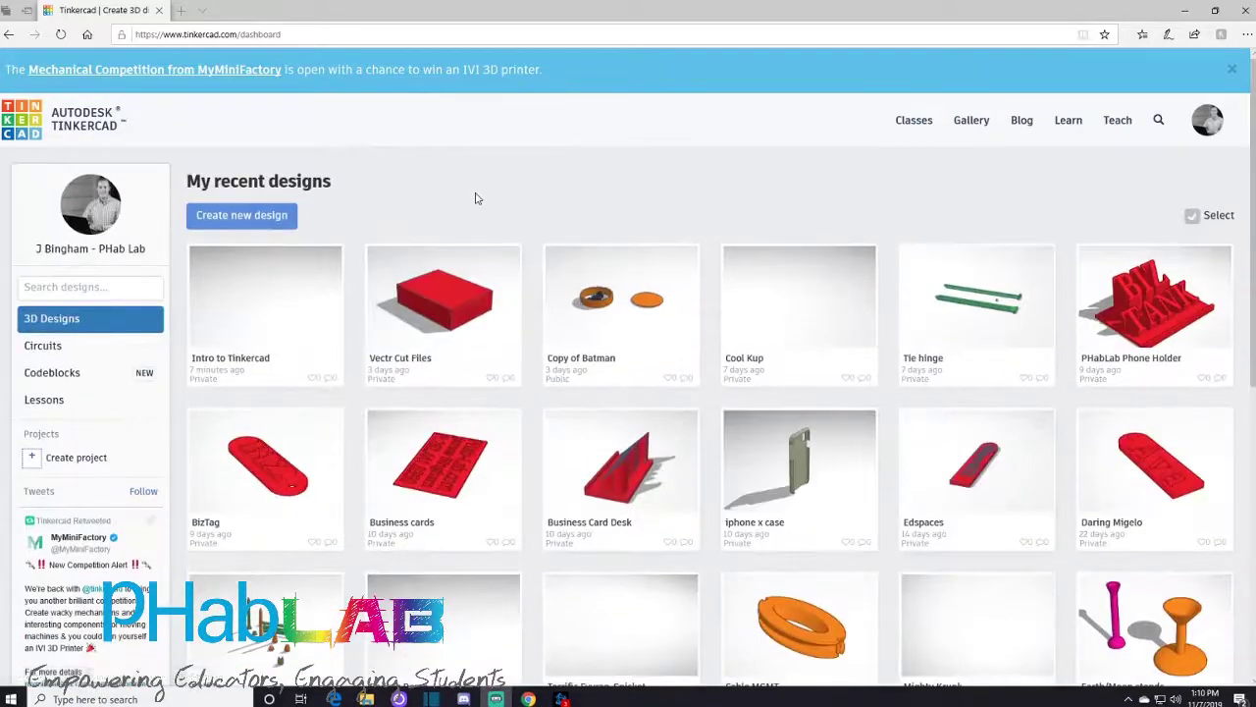
mouse_move(229, 303)
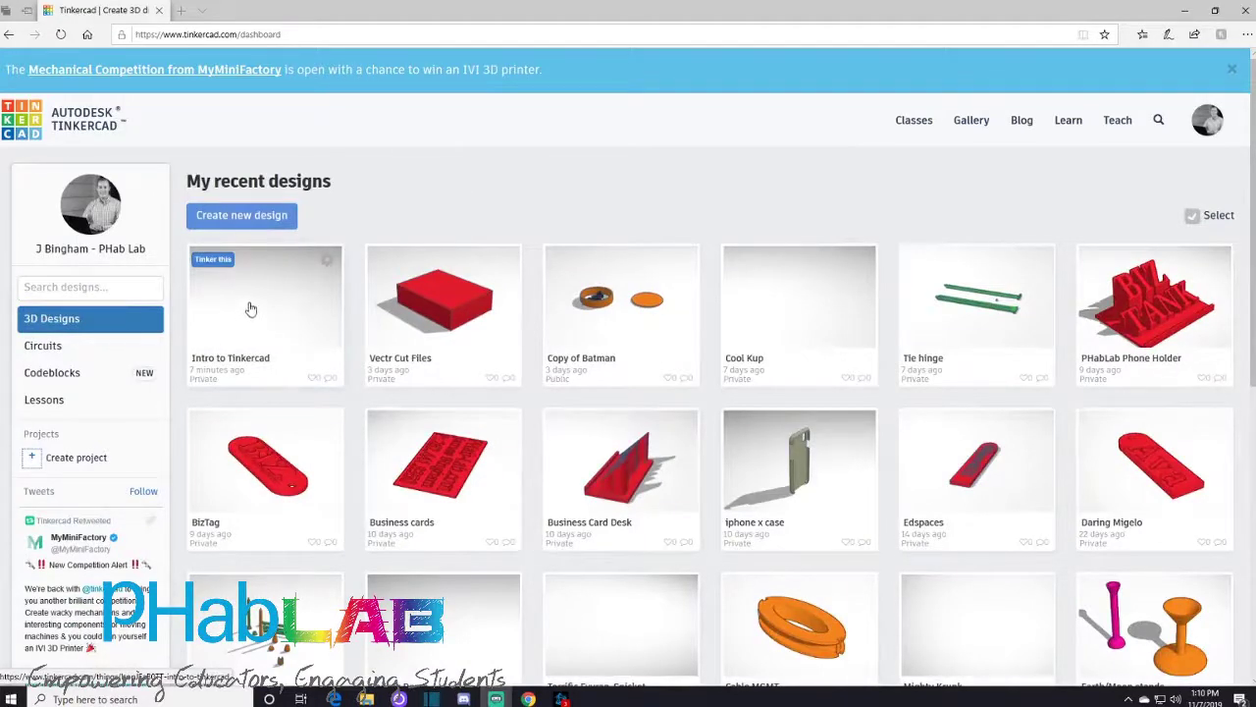
click(242, 214)
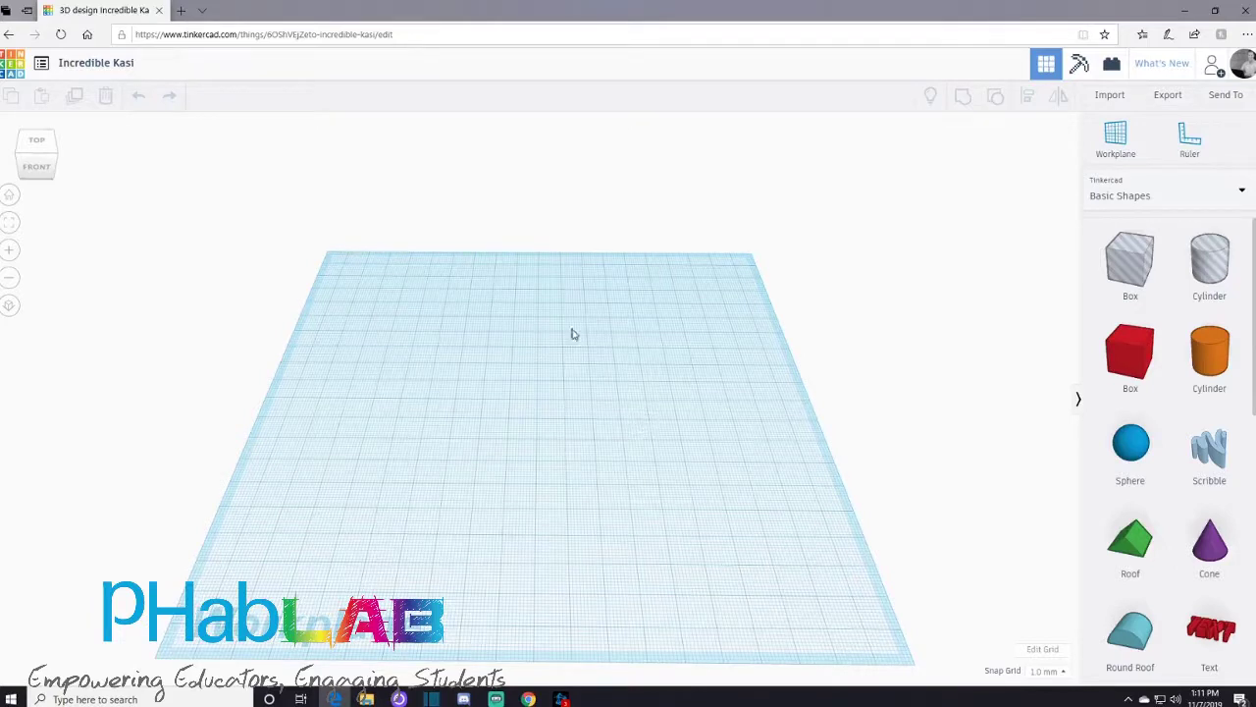
Orbit and use the view cube to inspect the empty workplane from top, back, front and edge-on.
right_drag(657, 509, 470, 389)
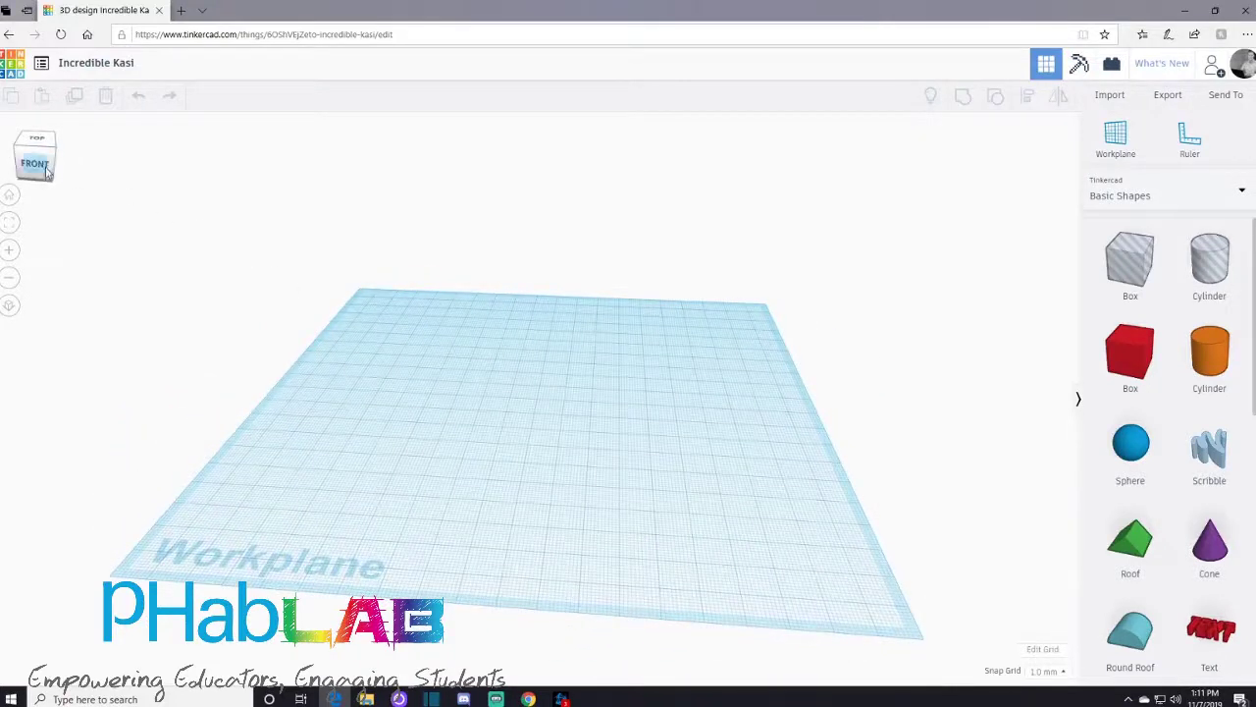
mouse_move(624, 498)
right_down()
mouse_move(752, 426)
mouse_move(677, 446)
mouse_move(648, 491)
right_up()
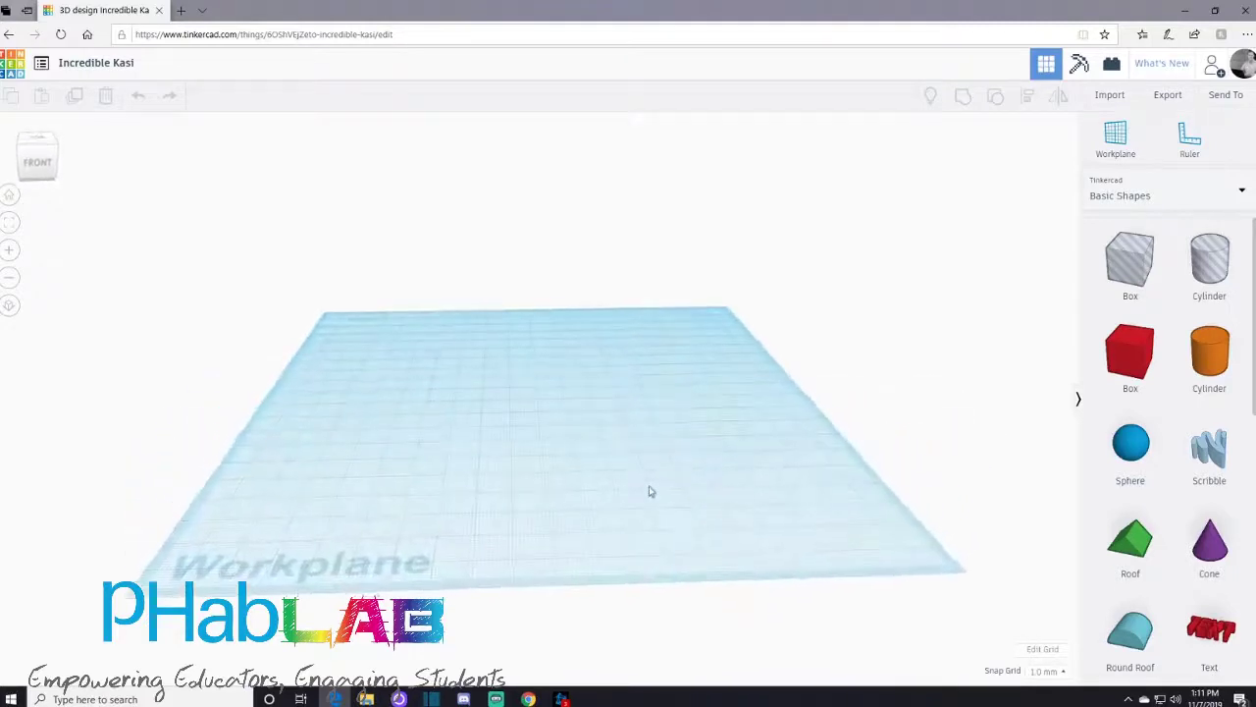
click(56, 148)
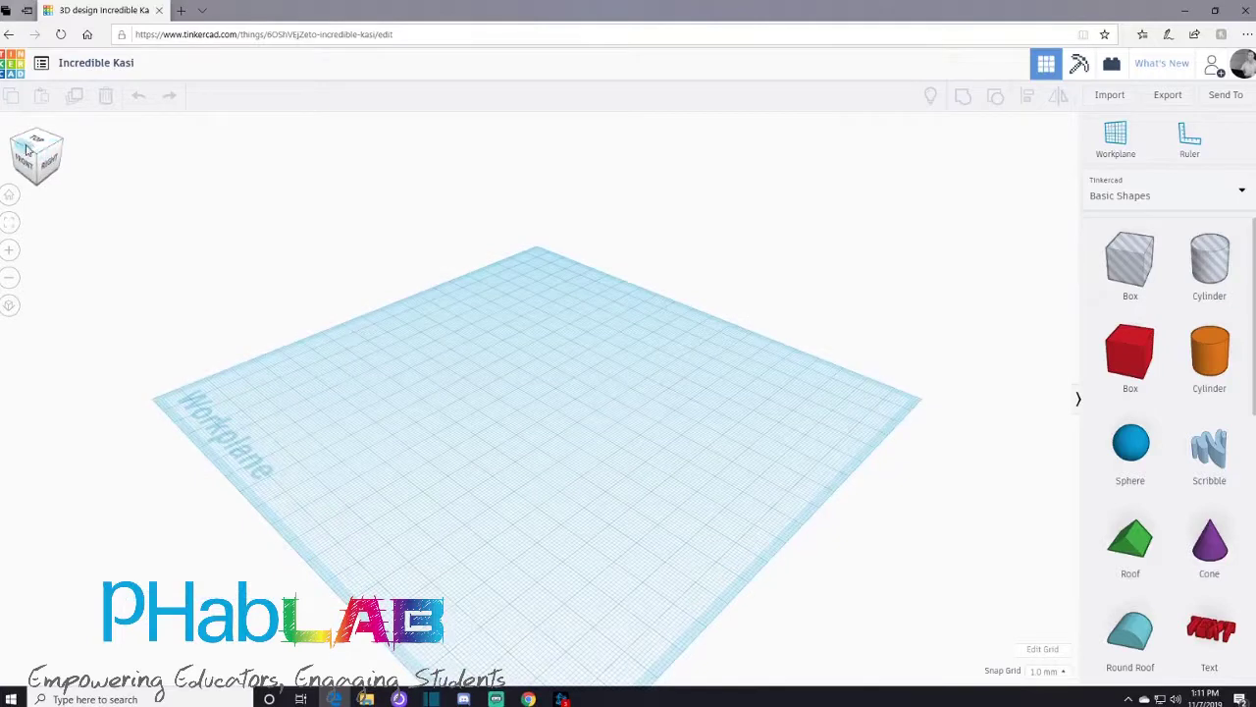
click(35, 143)
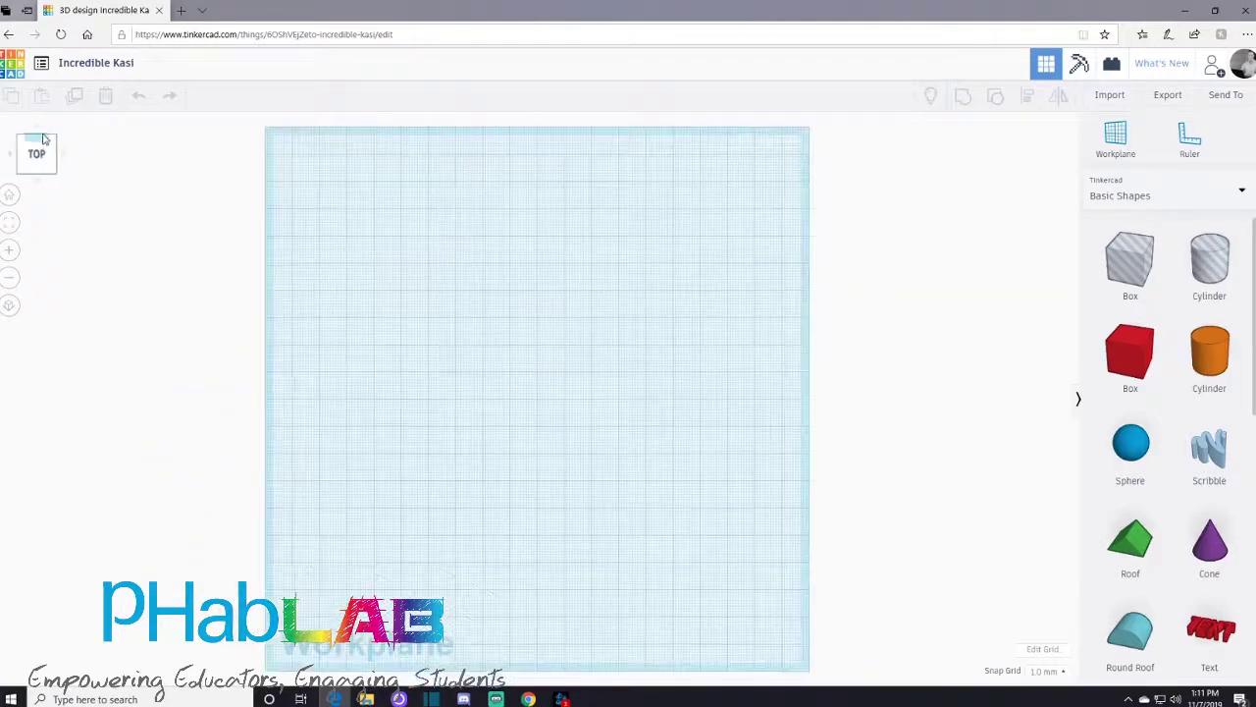
click(36, 142)
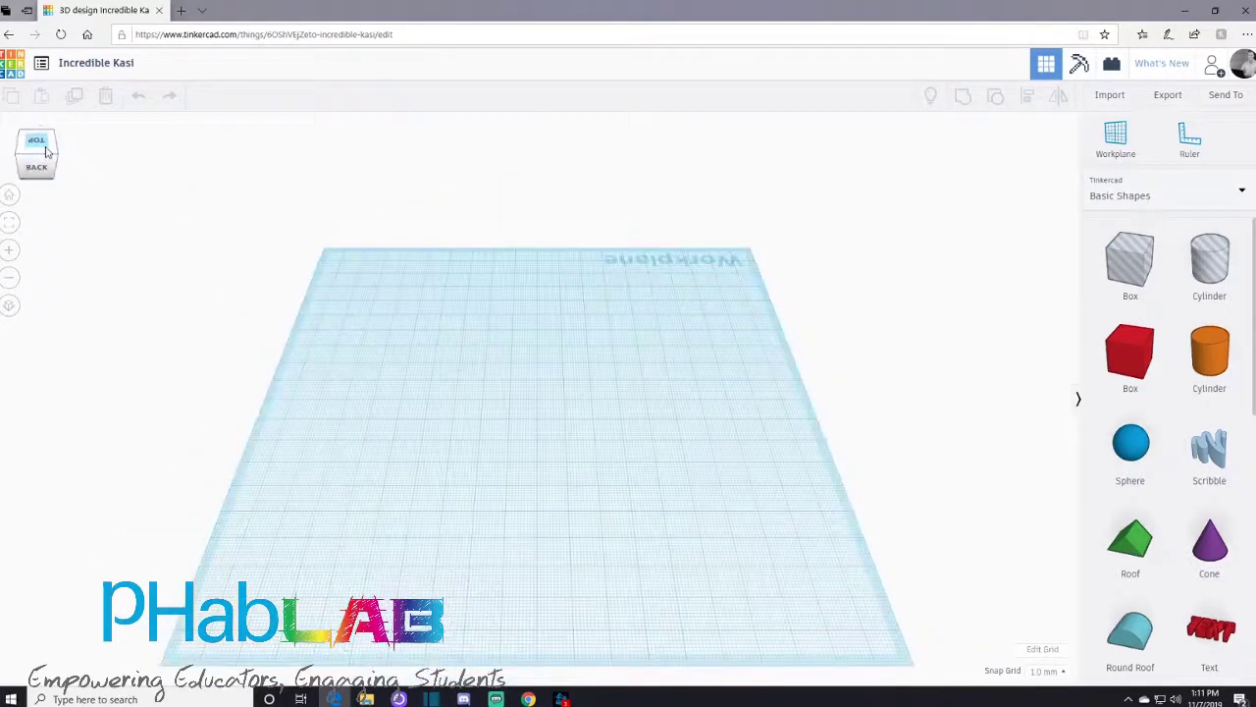
click(40, 139)
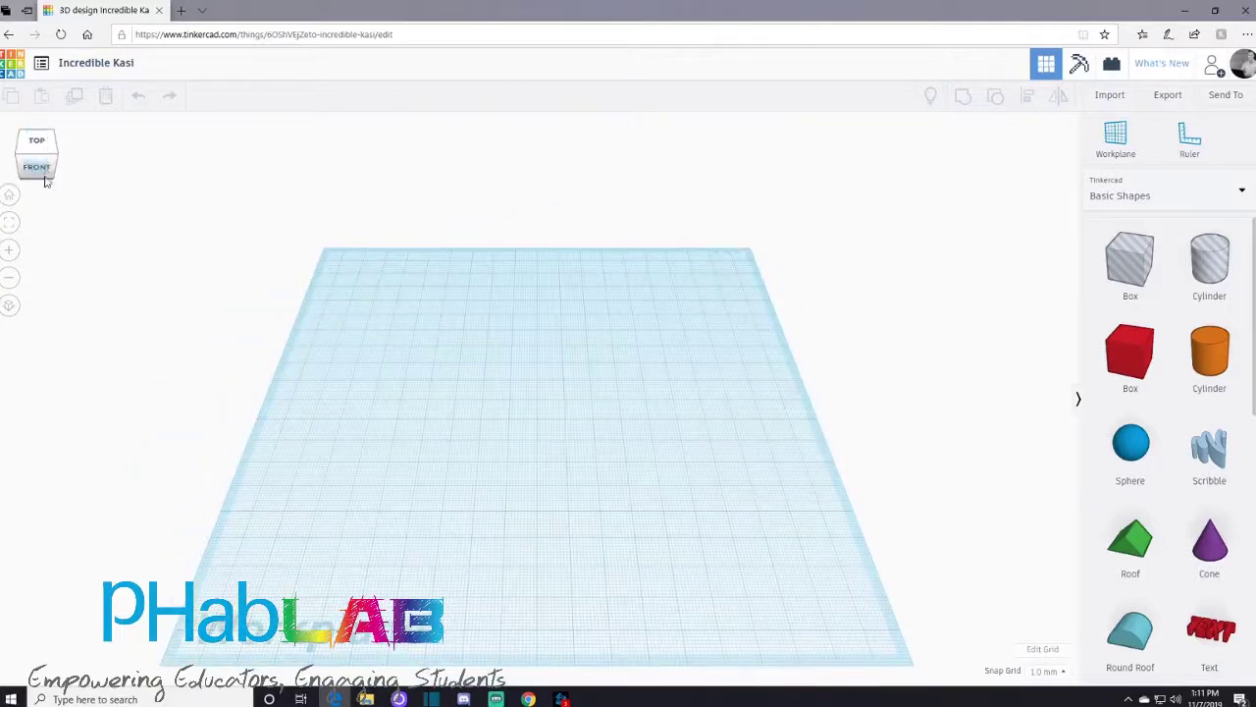
mouse_move(46, 173)
mouse_down()
mouse_move(24, 169)
mouse_move(53, 164)
mouse_move(2, 175)
mouse_move(44, 170)
mouse_up()
click(56, 161)
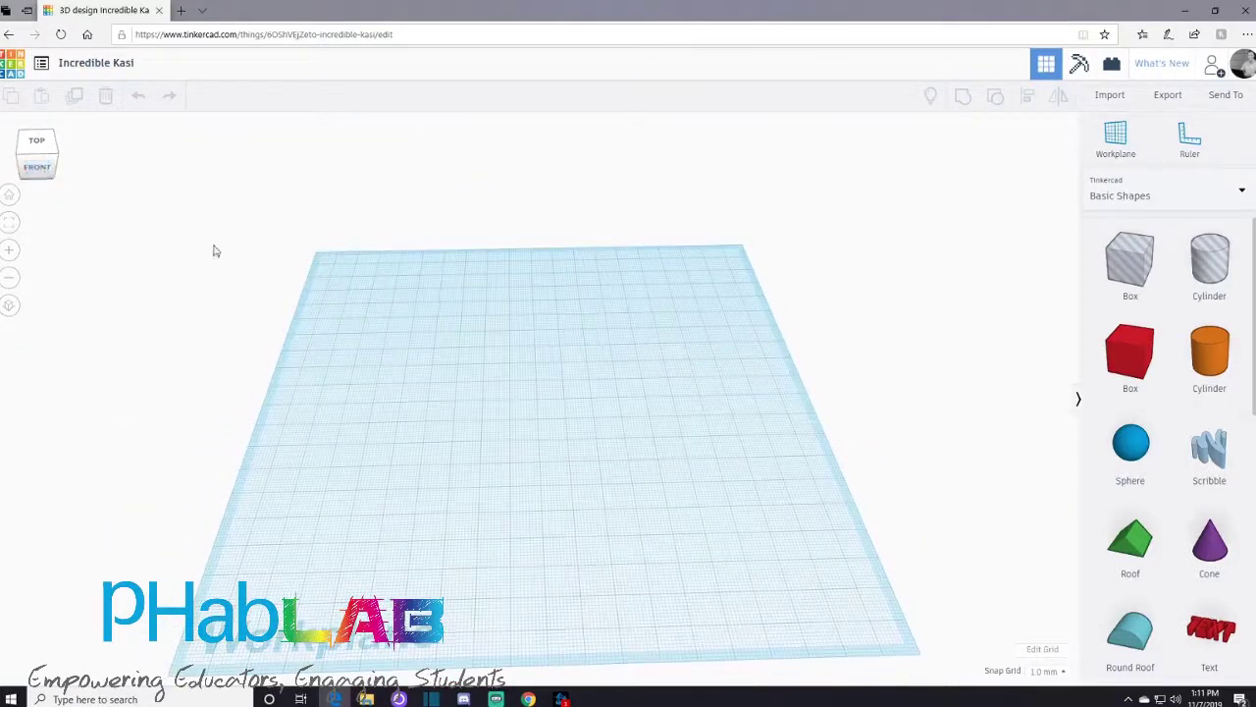
mouse_move(502, 412)
right_down()
mouse_move(491, 389)
mouse_move(493, 408)
right_up()
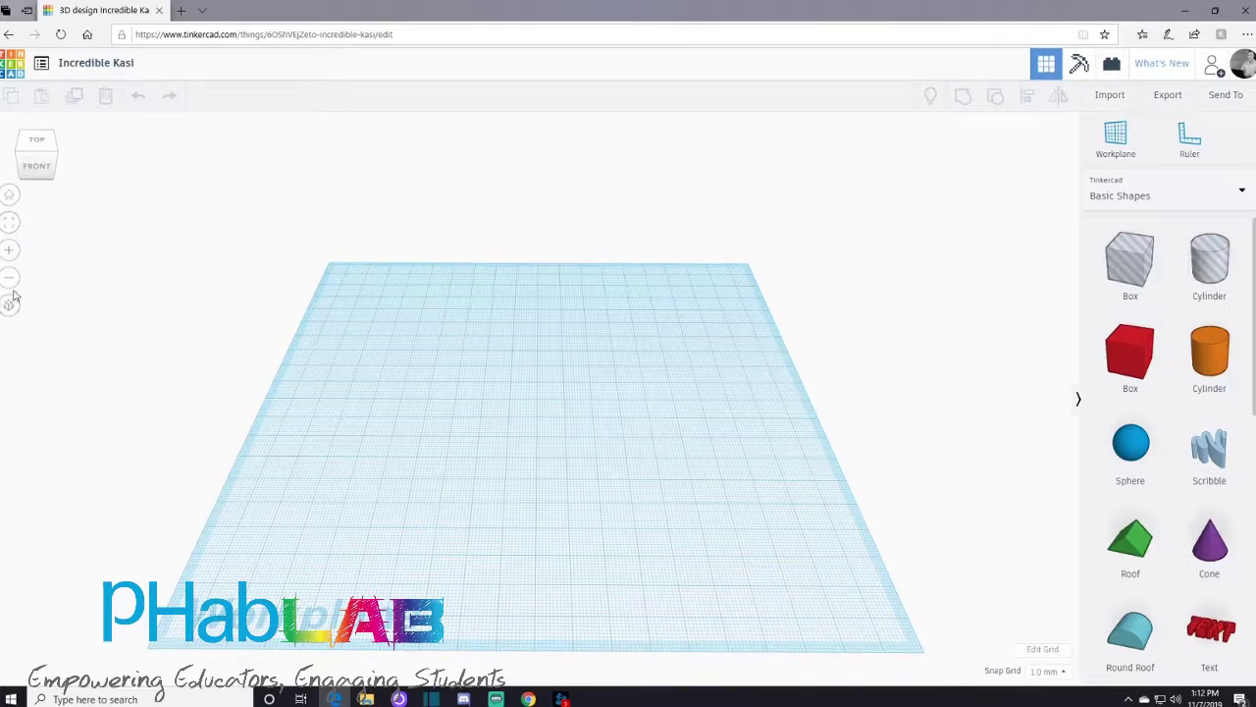
click(10, 201)
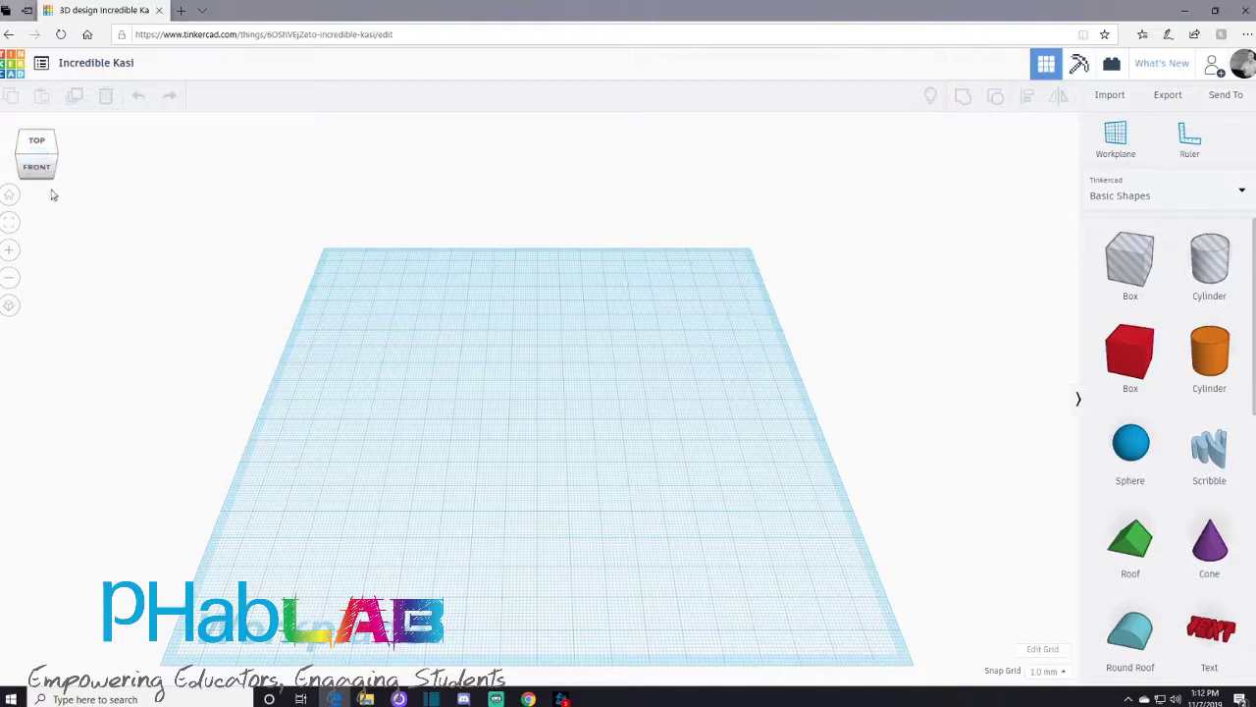
click(36, 169)
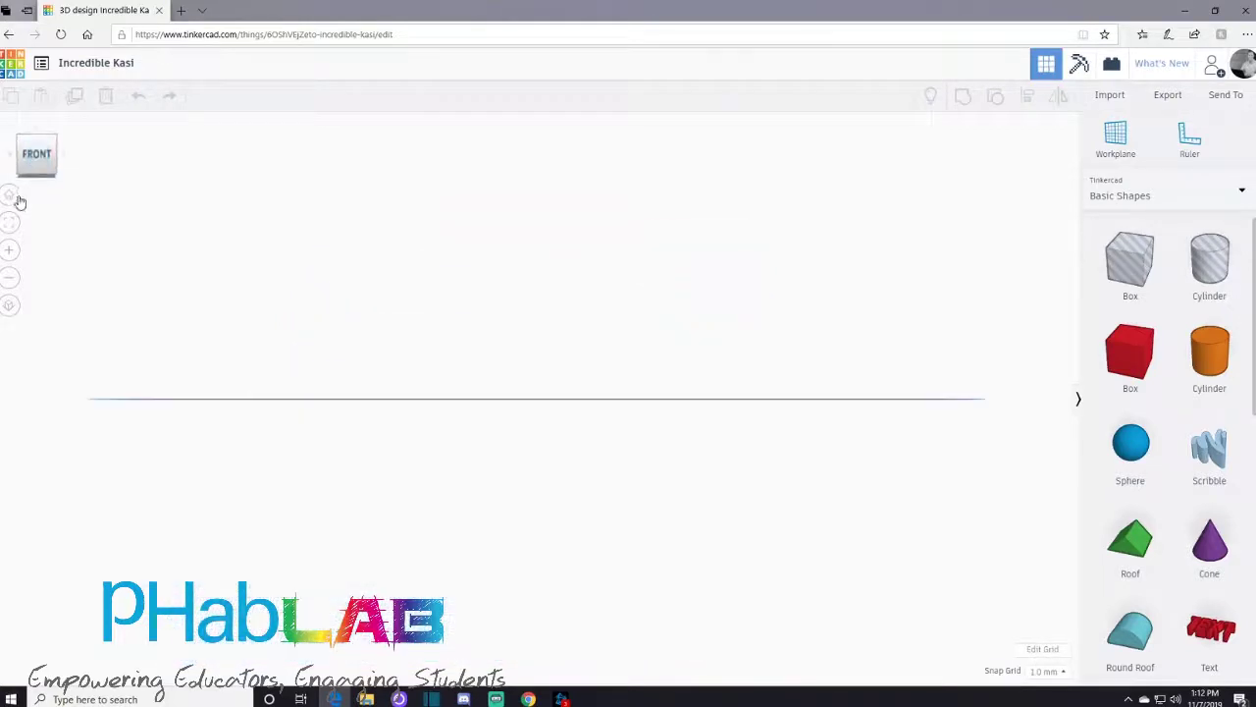
click(11, 200)
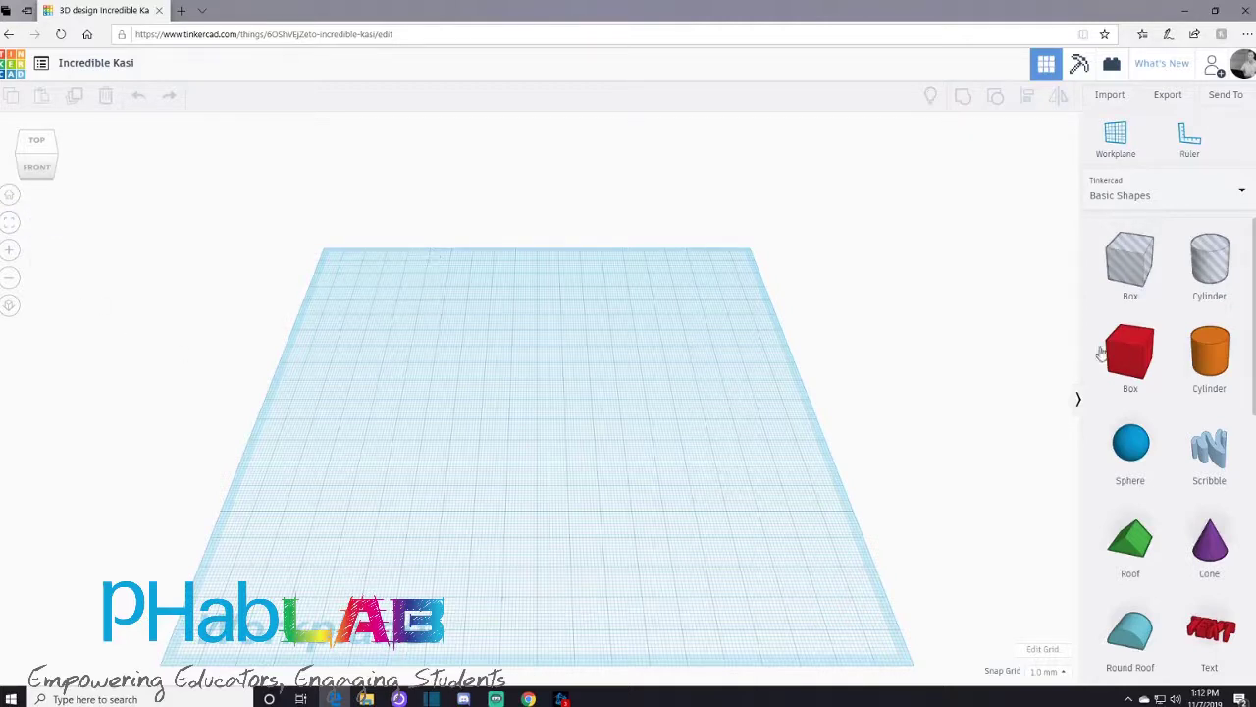
Drop two red boxes at back-left and front-right, select both, and zoom to fit them.
drag(1127, 351, 460, 350)
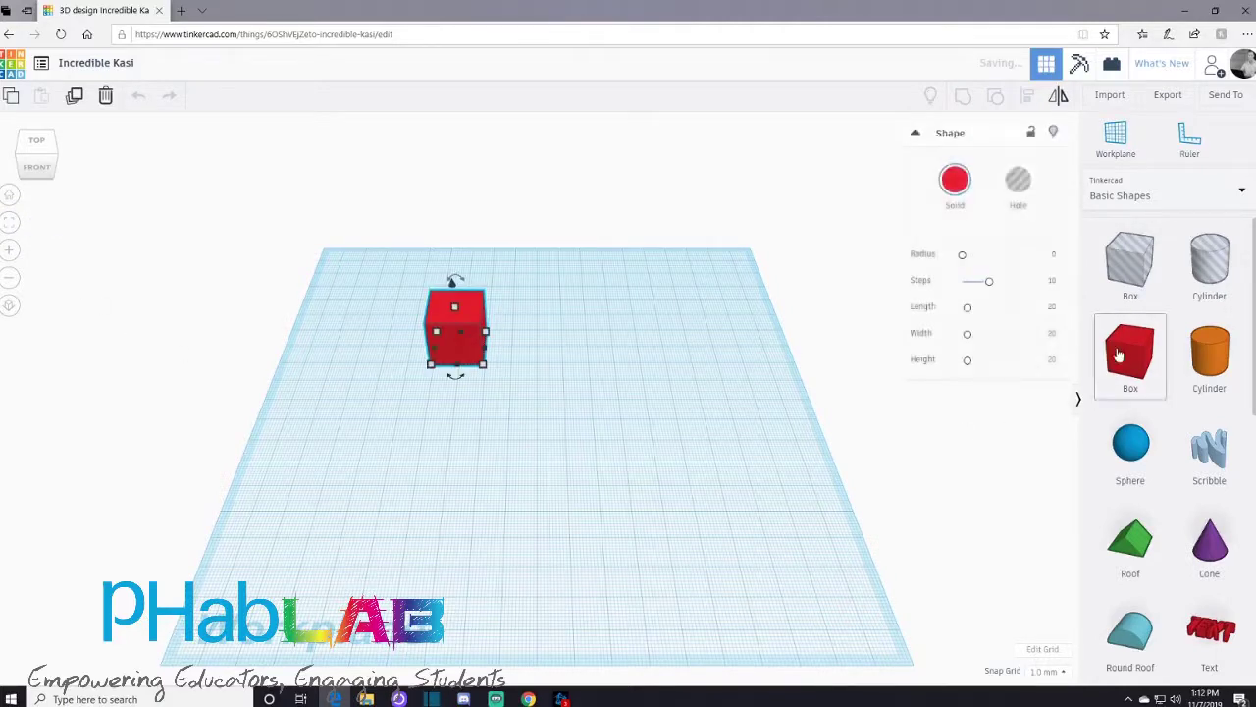
drag(1123, 355, 730, 485)
scroll(759, 504, up, 6)
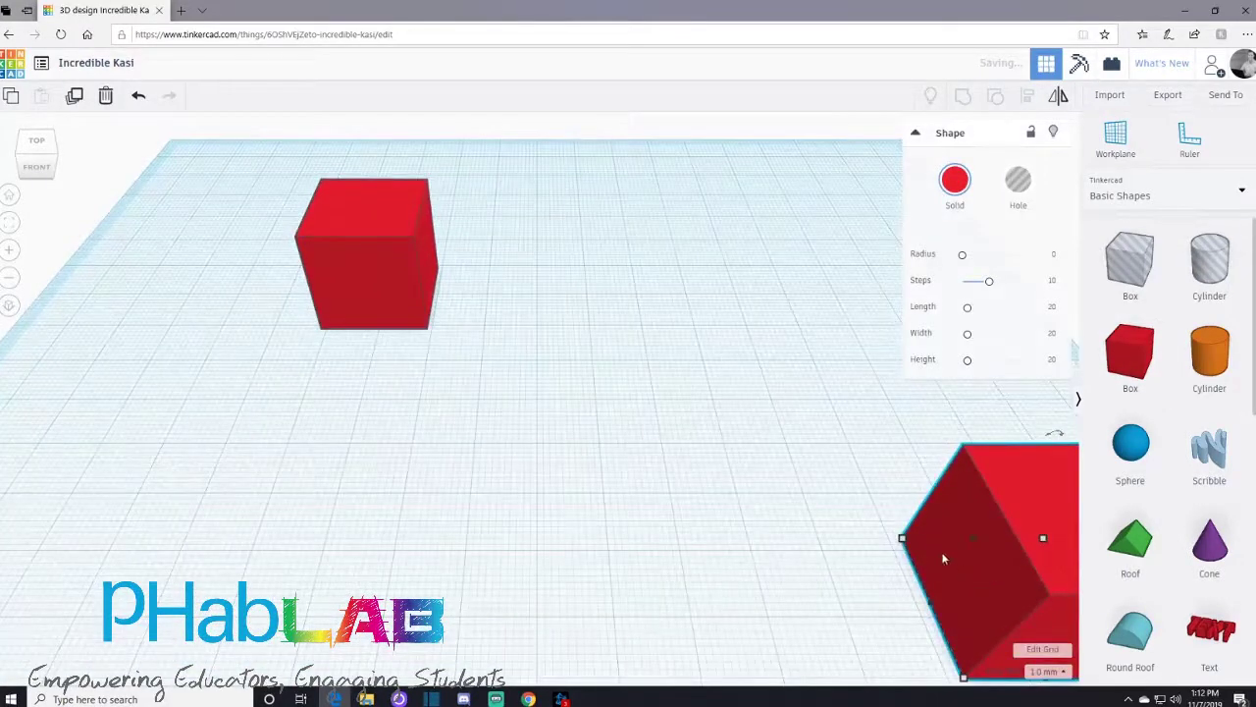
shift+click(360, 292)
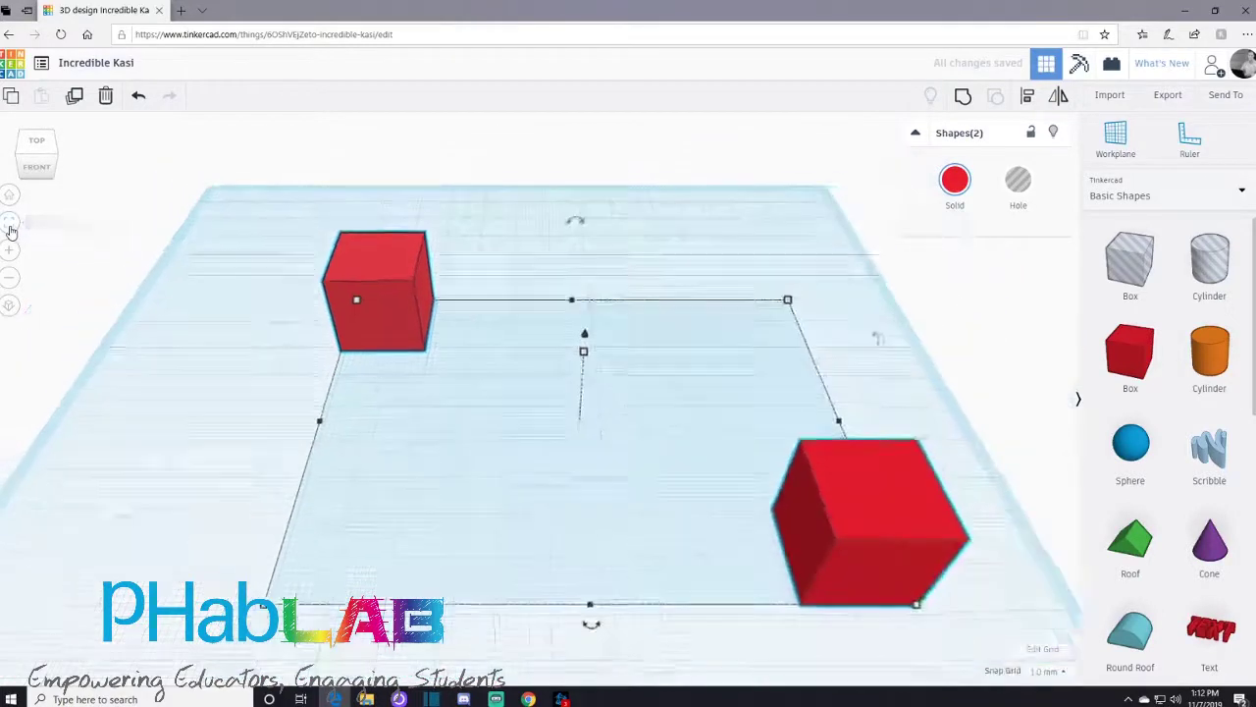
click(12, 231)
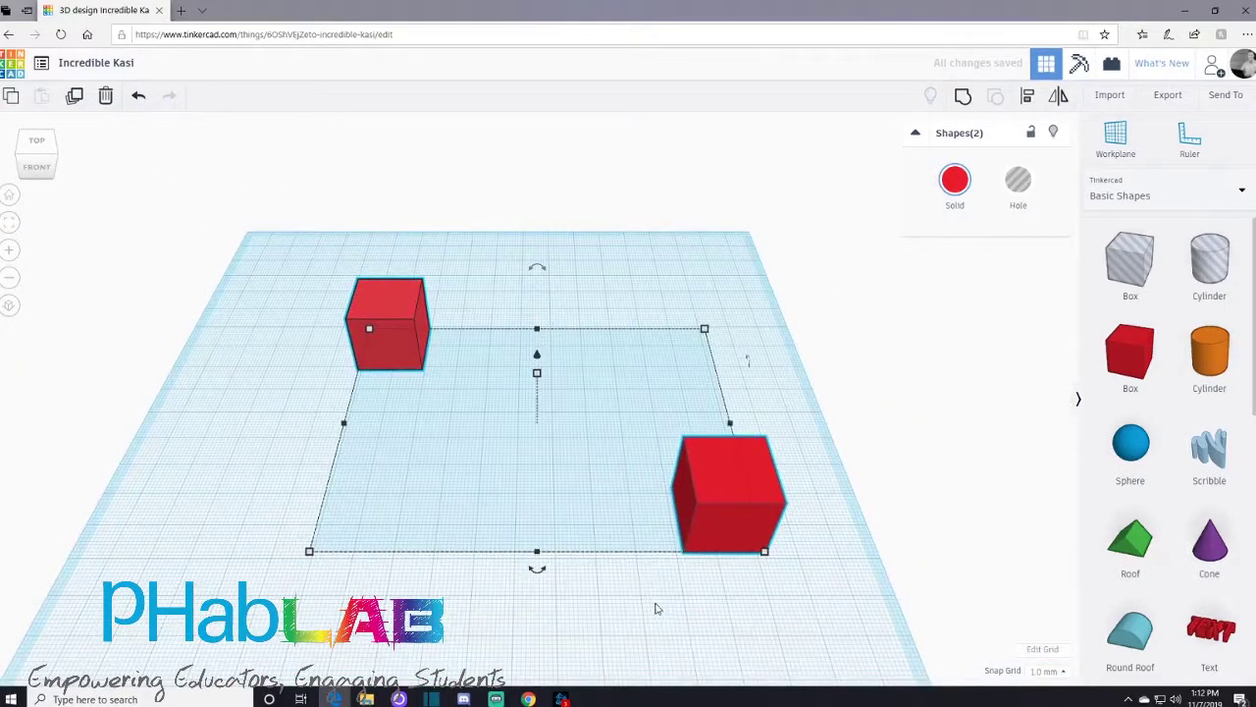
mouse_move(656, 607)
right_down()
mouse_move(639, 564)
mouse_move(665, 589)
mouse_move(657, 597)
right_up()
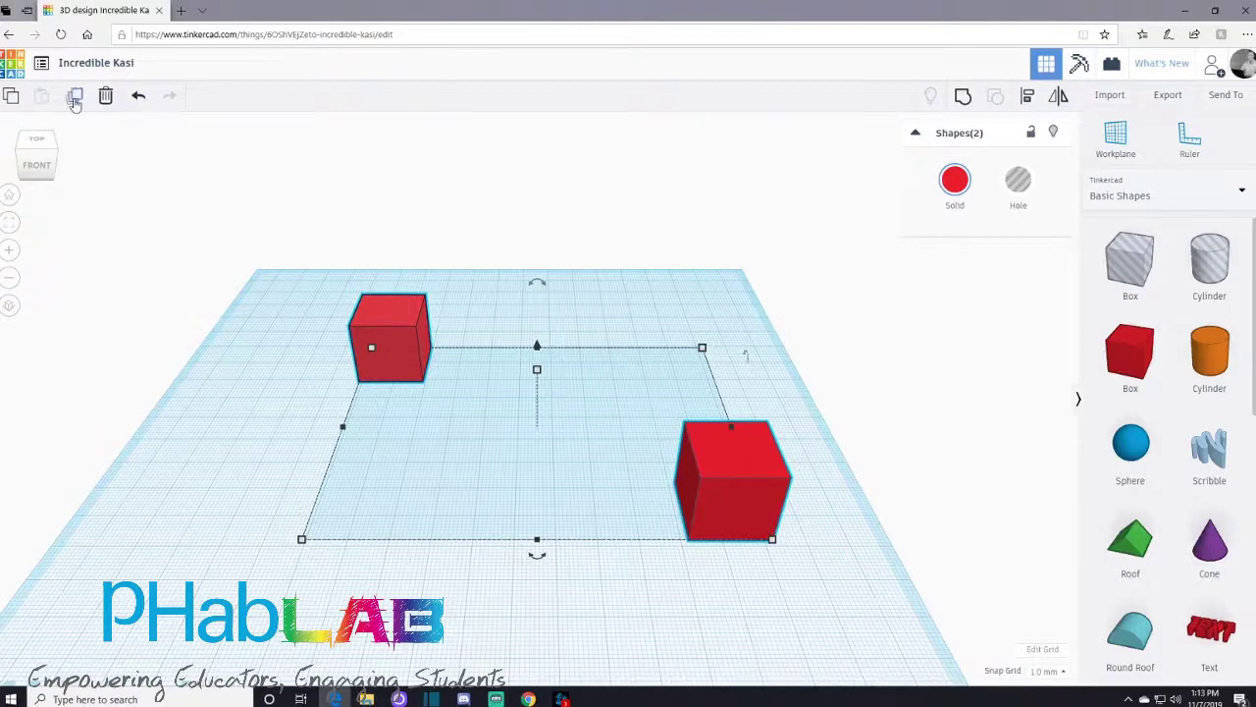
Copy-paste the box pair diagonally behind the originals, then duplicate it twice along the diagonal.
click(14, 101)
click(42, 96)
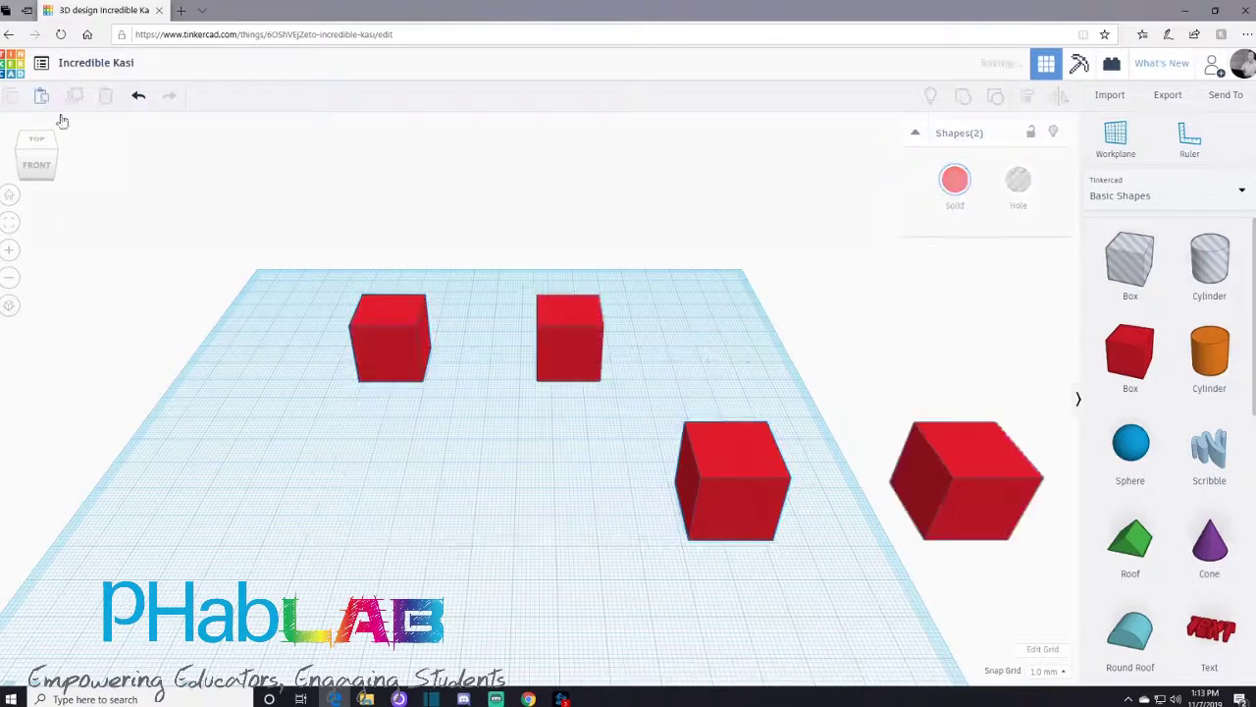
drag(574, 311, 471, 276)
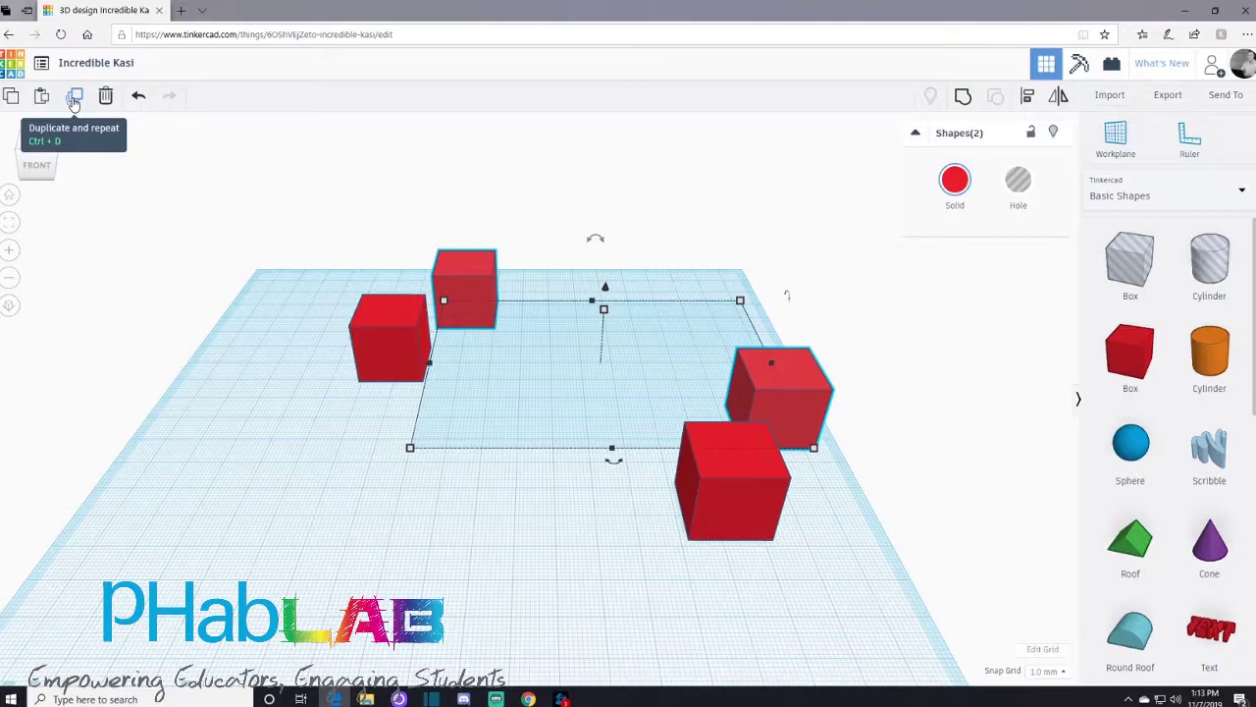
click(73, 98)
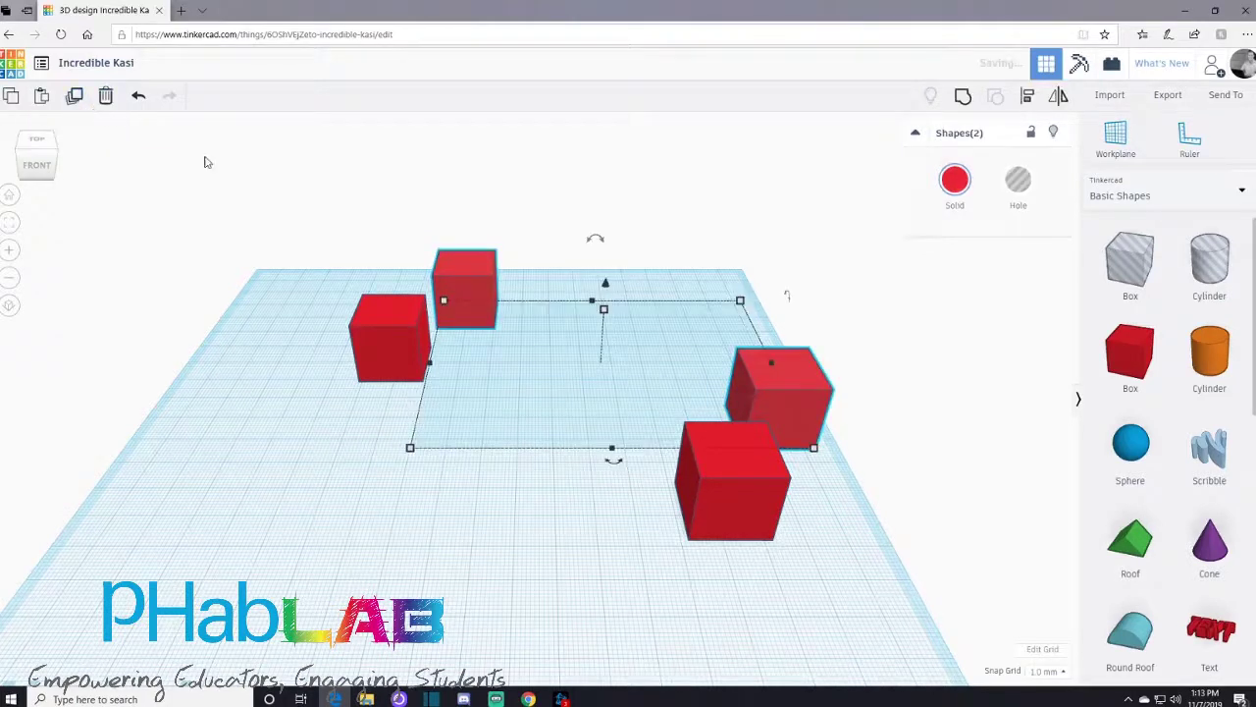
drag(468, 289, 547, 245)
click(73, 98)
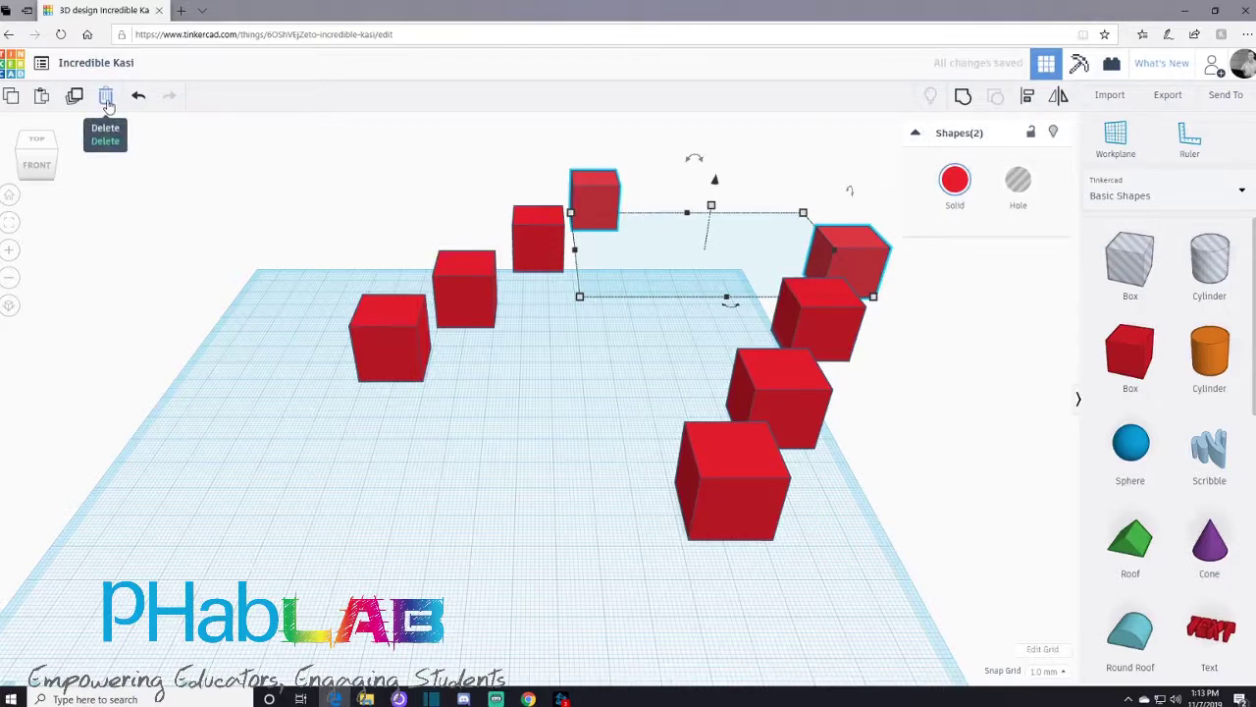
Delete the two selected boxes and toggle undo and redo on that deletion.
click(106, 96)
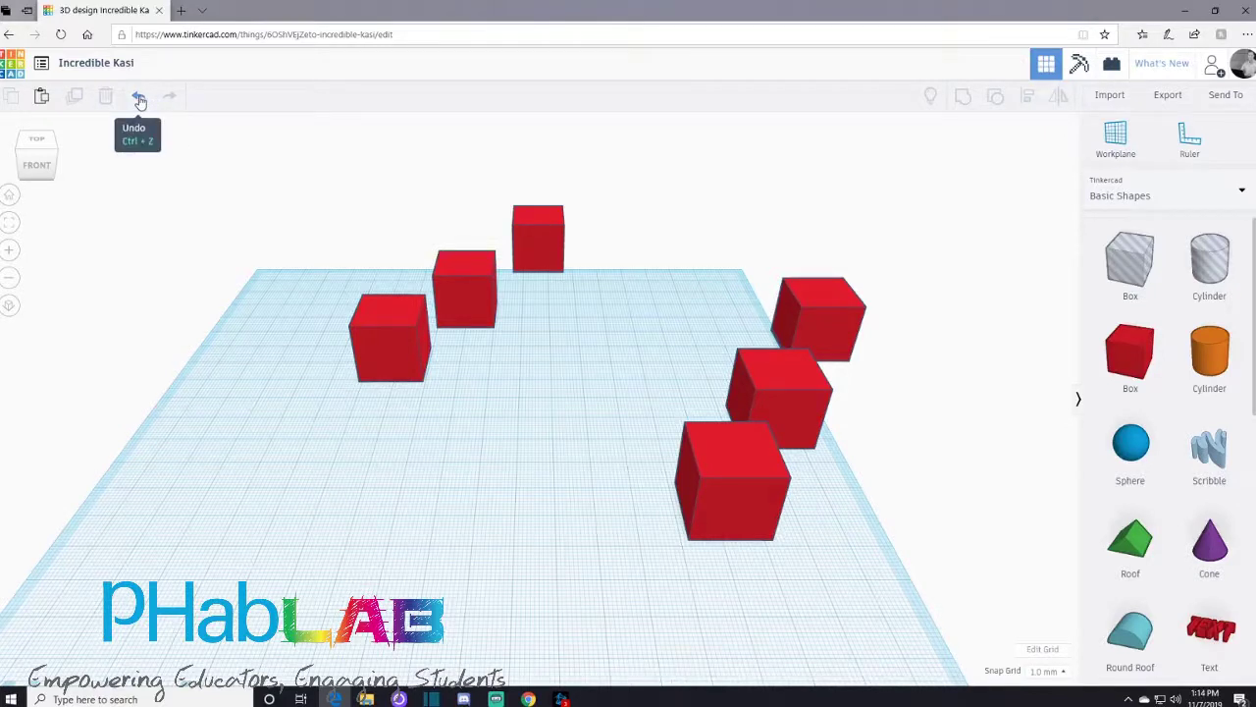
click(140, 99)
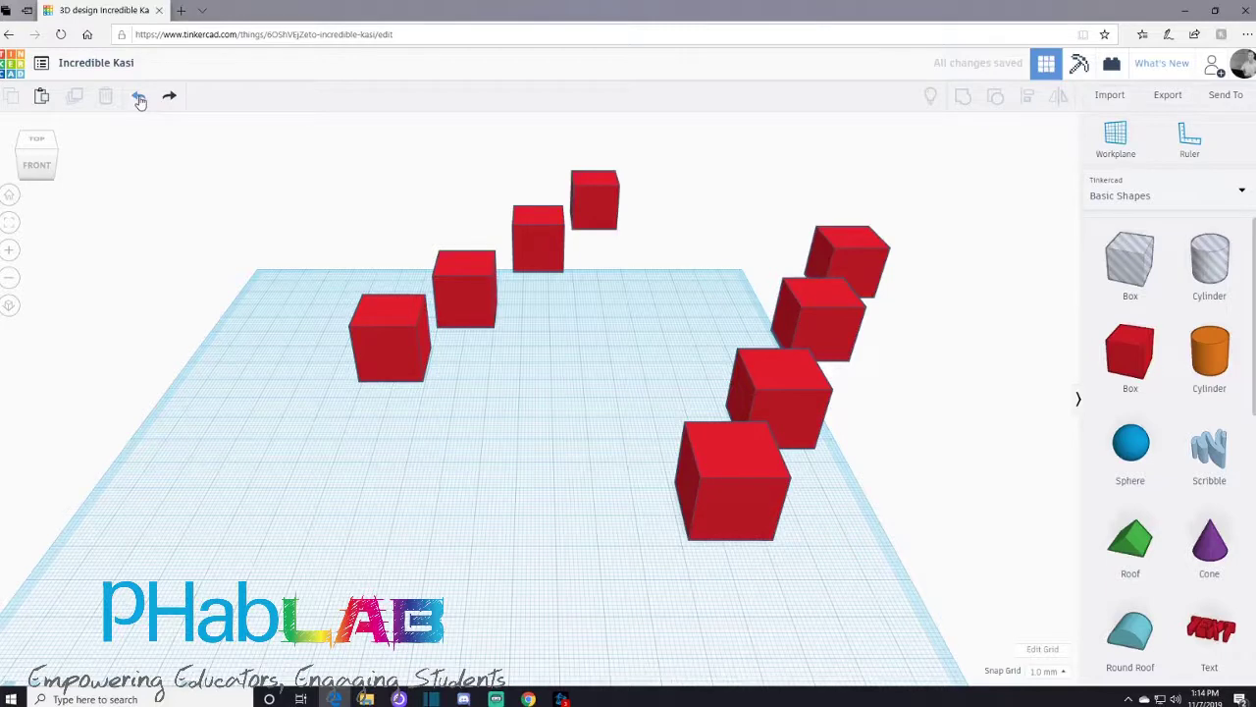
click(139, 99)
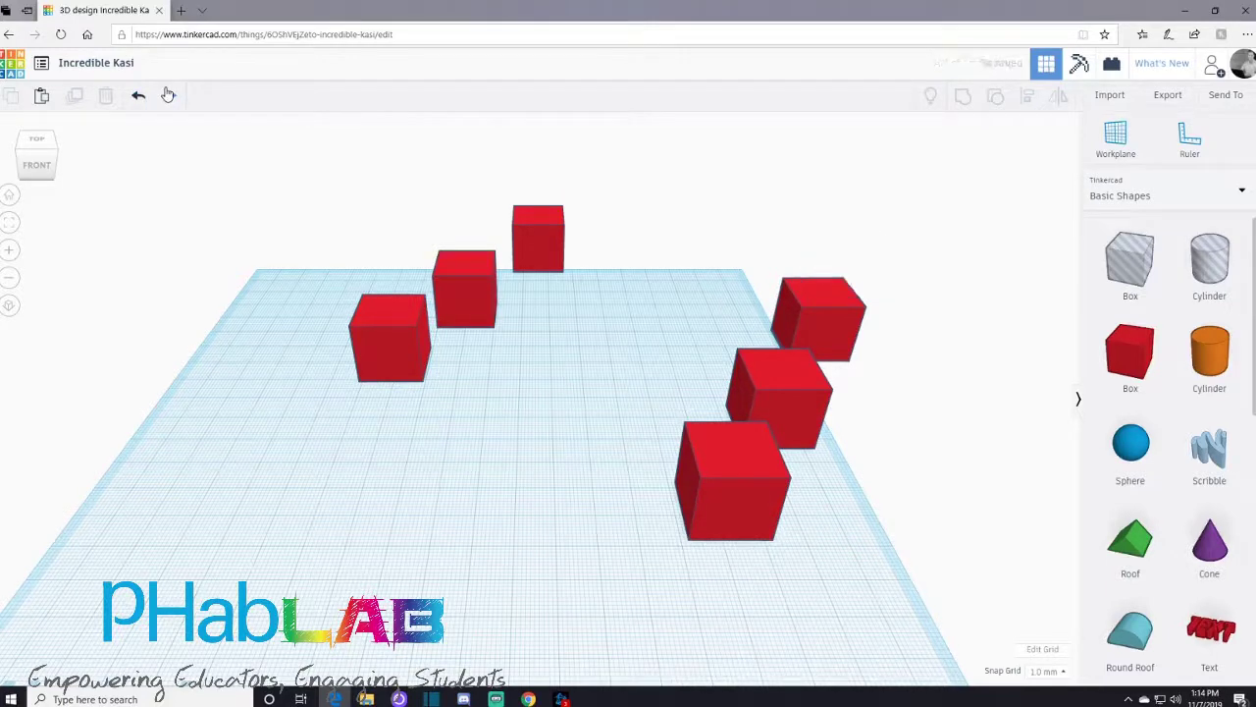
click(139, 99)
click(140, 100)
Undo every remaining box move and placement, then reset to the home view.
click(139, 99)
click(140, 99)
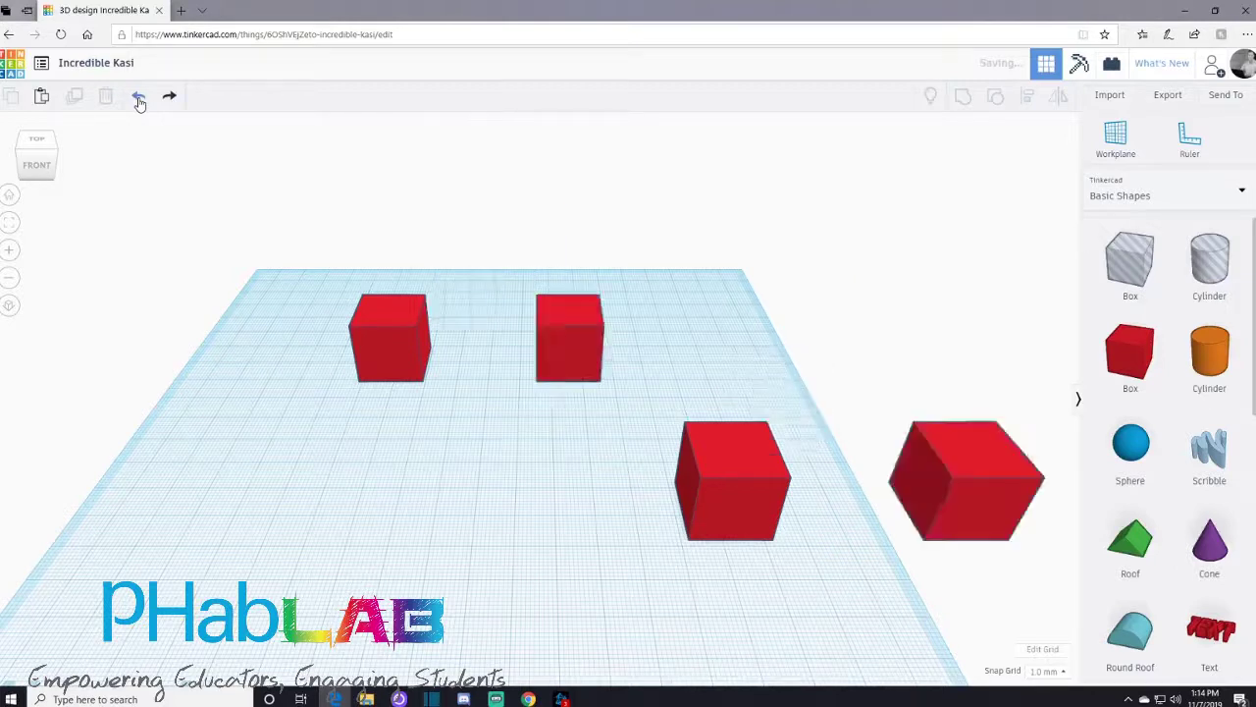
click(140, 99)
click(140, 99)
click(139, 99)
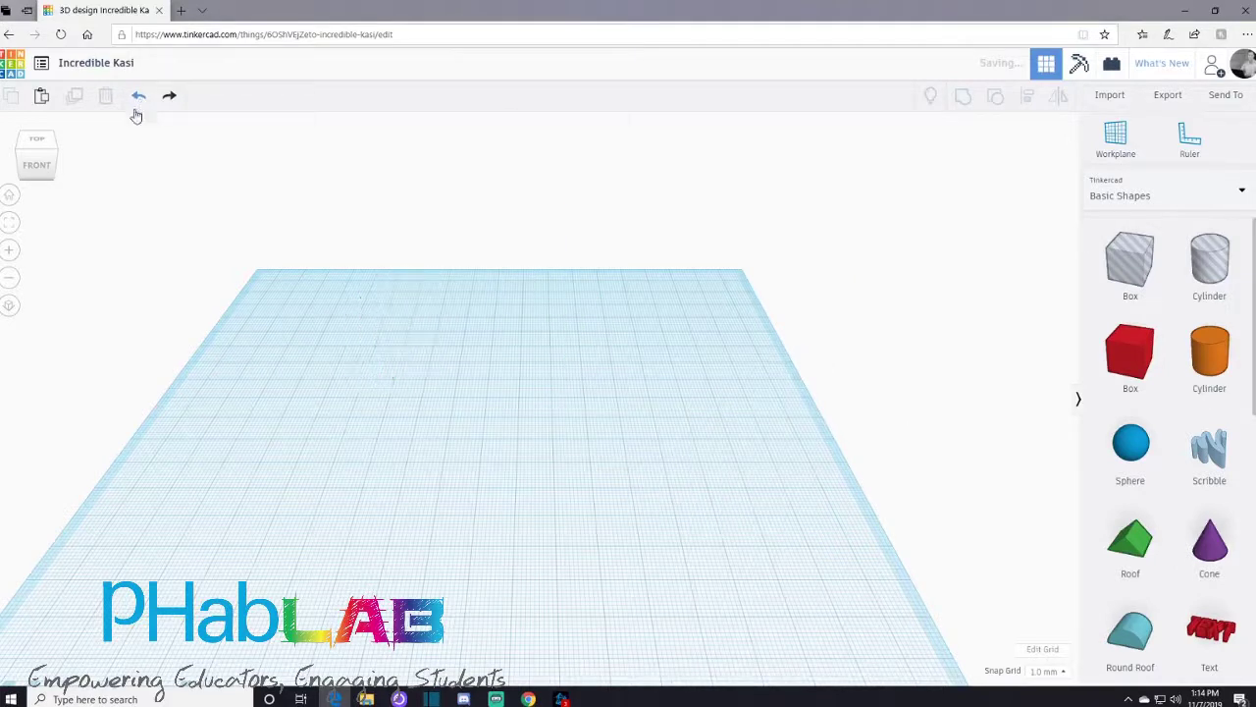
click(8, 204)
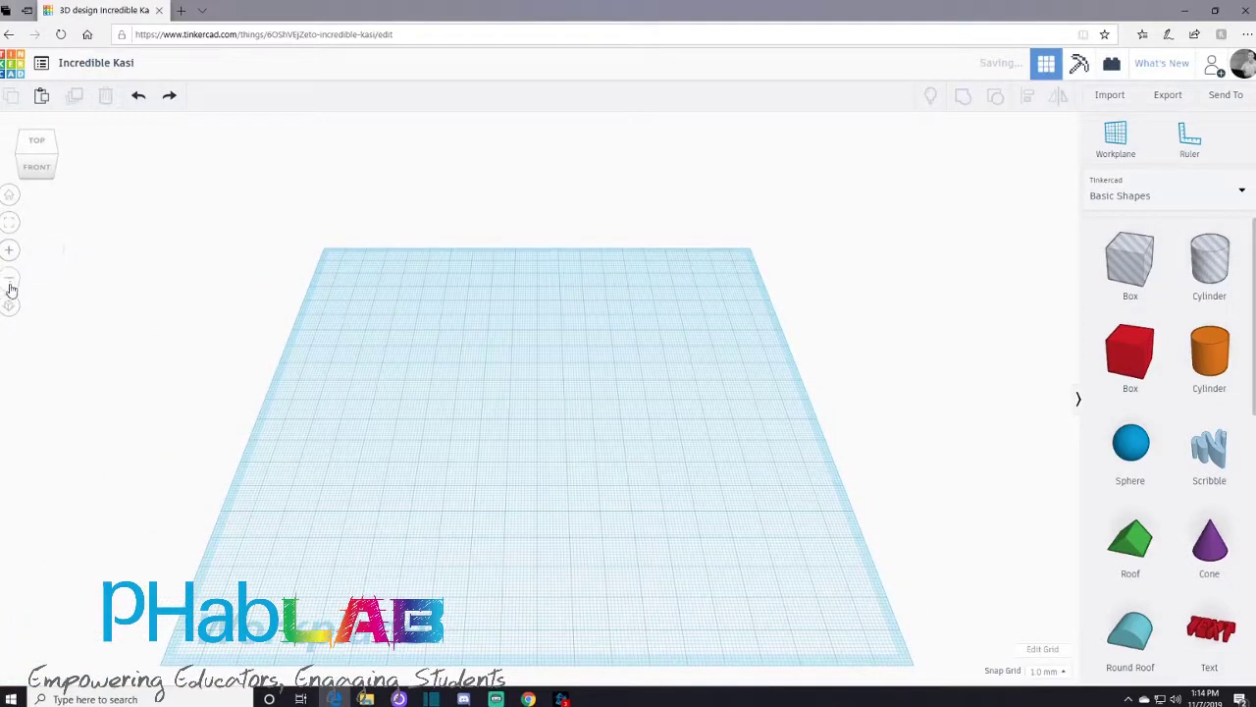
scroll(629, 449, up, 5)
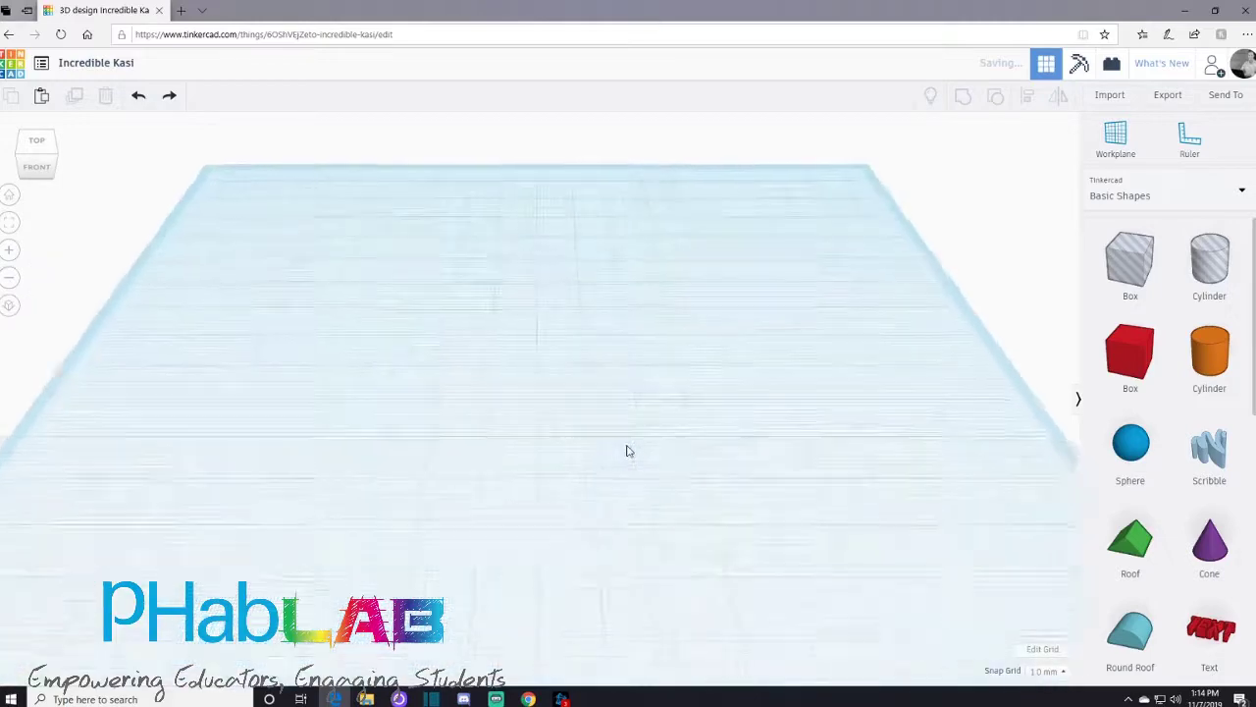
scroll(628, 450, up, 2)
scroll(628, 451, down, 5)
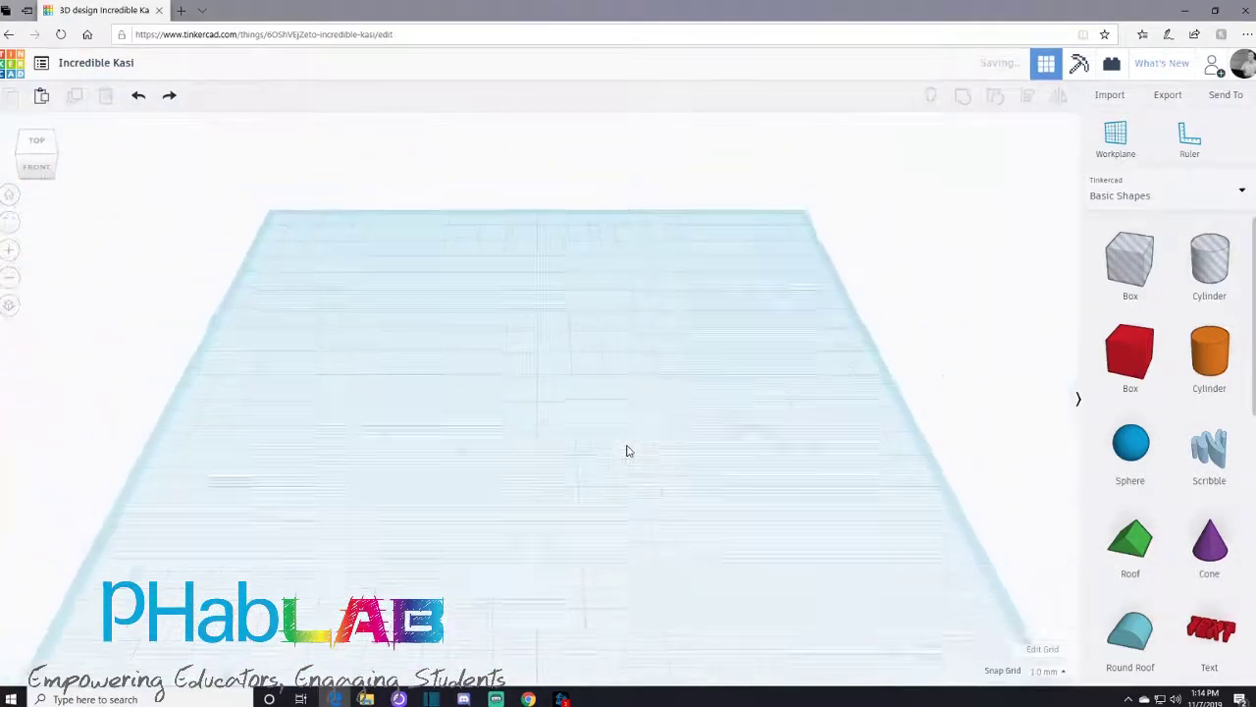
scroll(628, 451, down, 2)
click(8, 255)
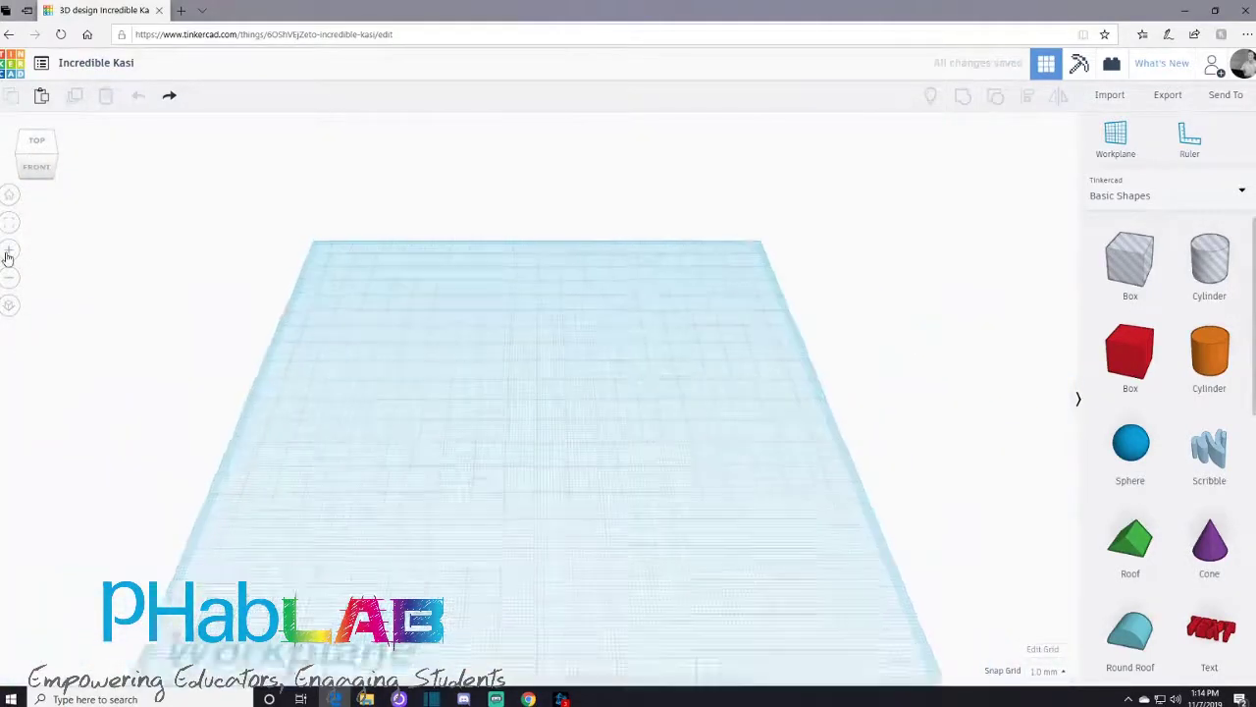
scroll(345, 308, up, 6)
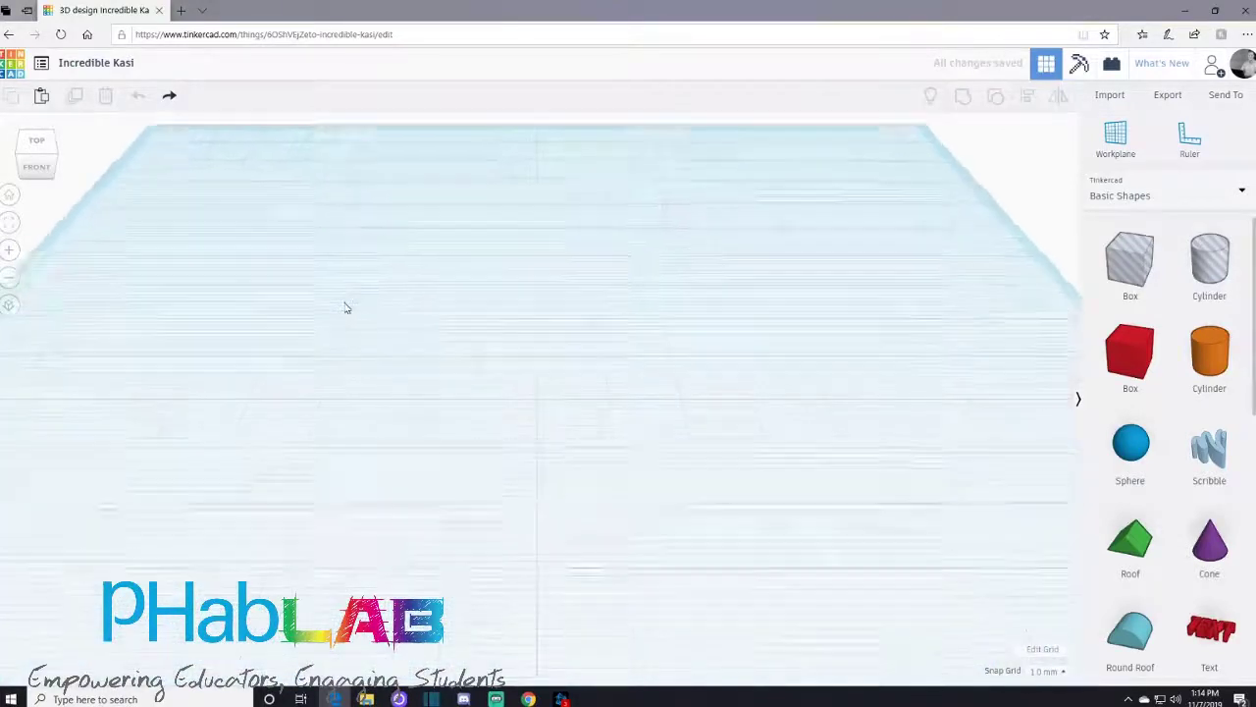
click(10, 277)
click(14, 275)
click(15, 276)
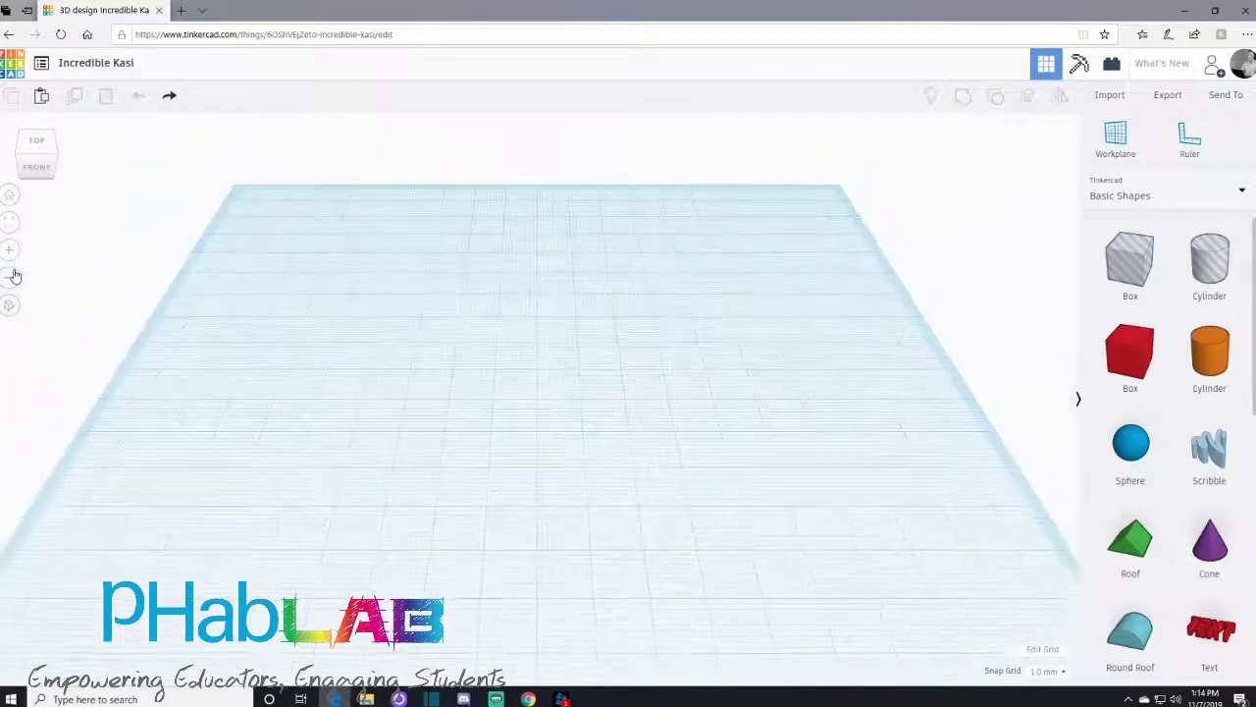
click(15, 276)
click(15, 276)
click(15, 276)
click(15, 276)
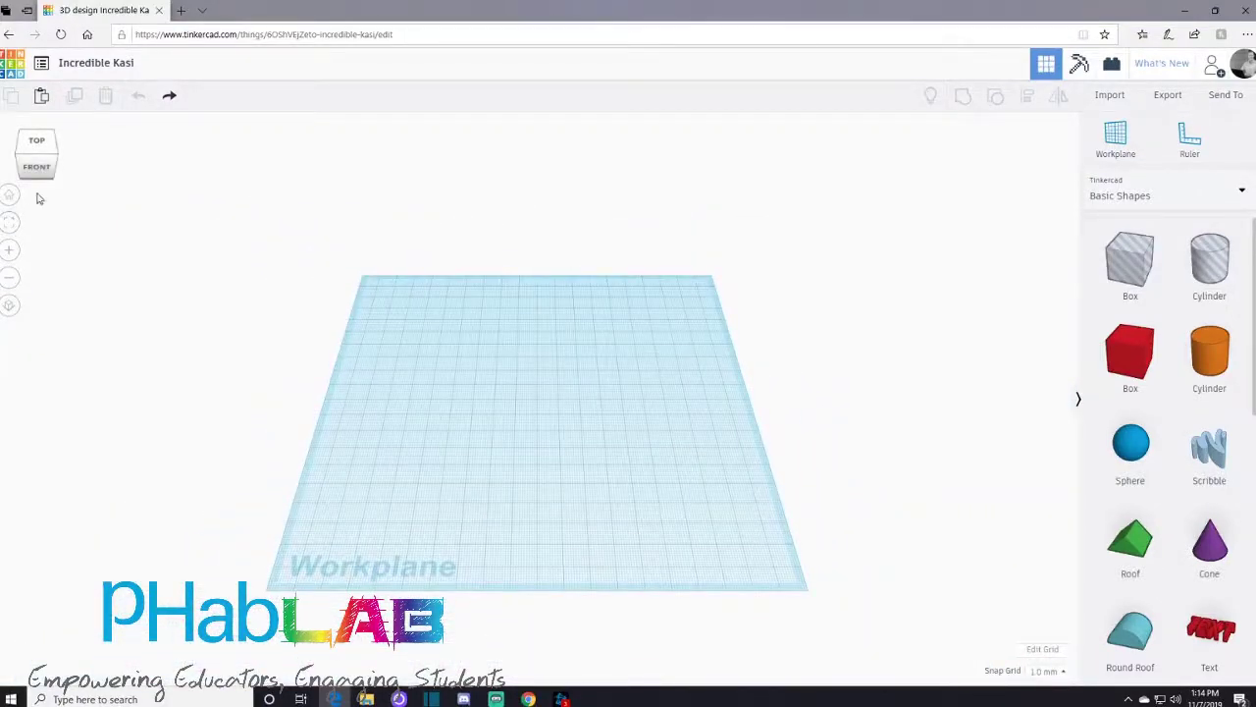
scroll(548, 420, up, 3)
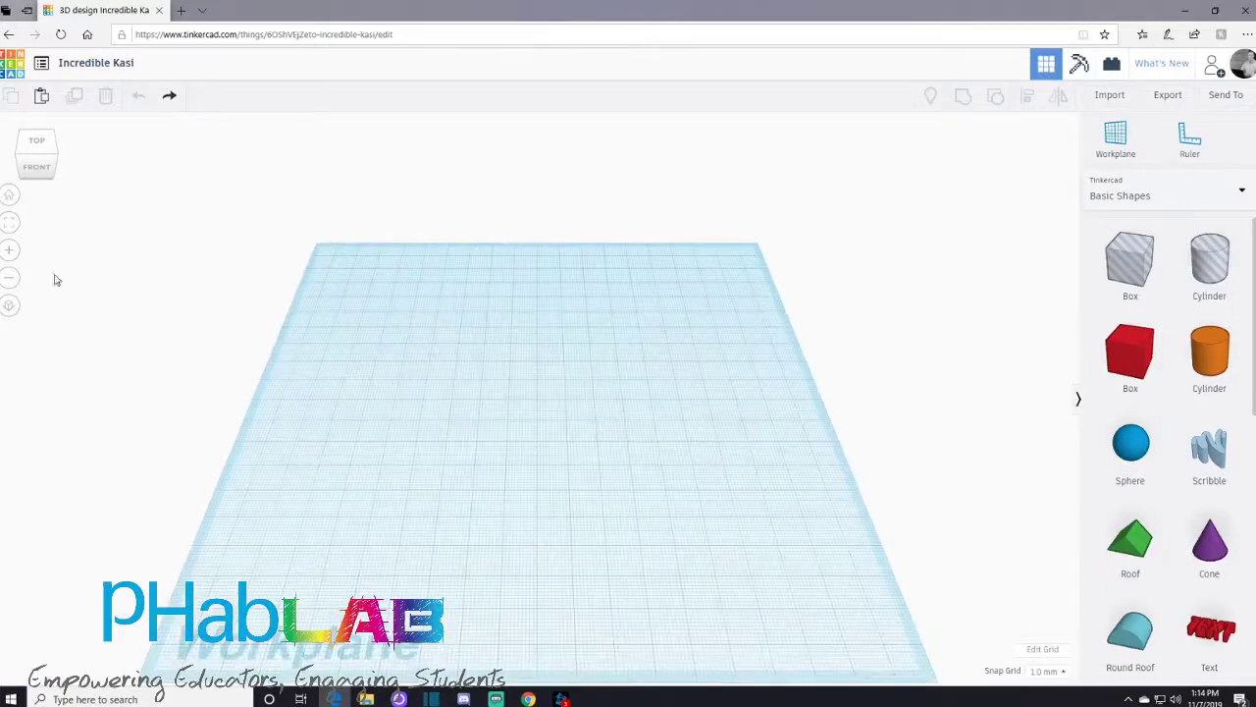
key(ctrl+y)
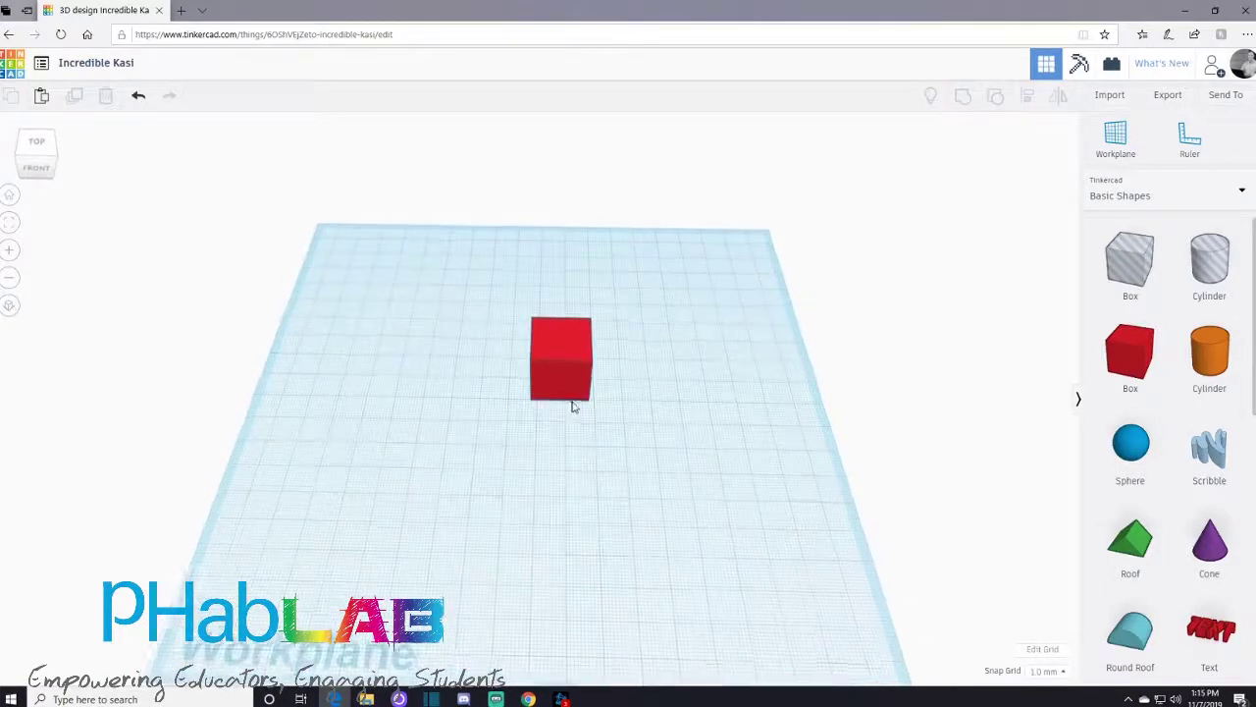
click(577, 389)
key(Delete)
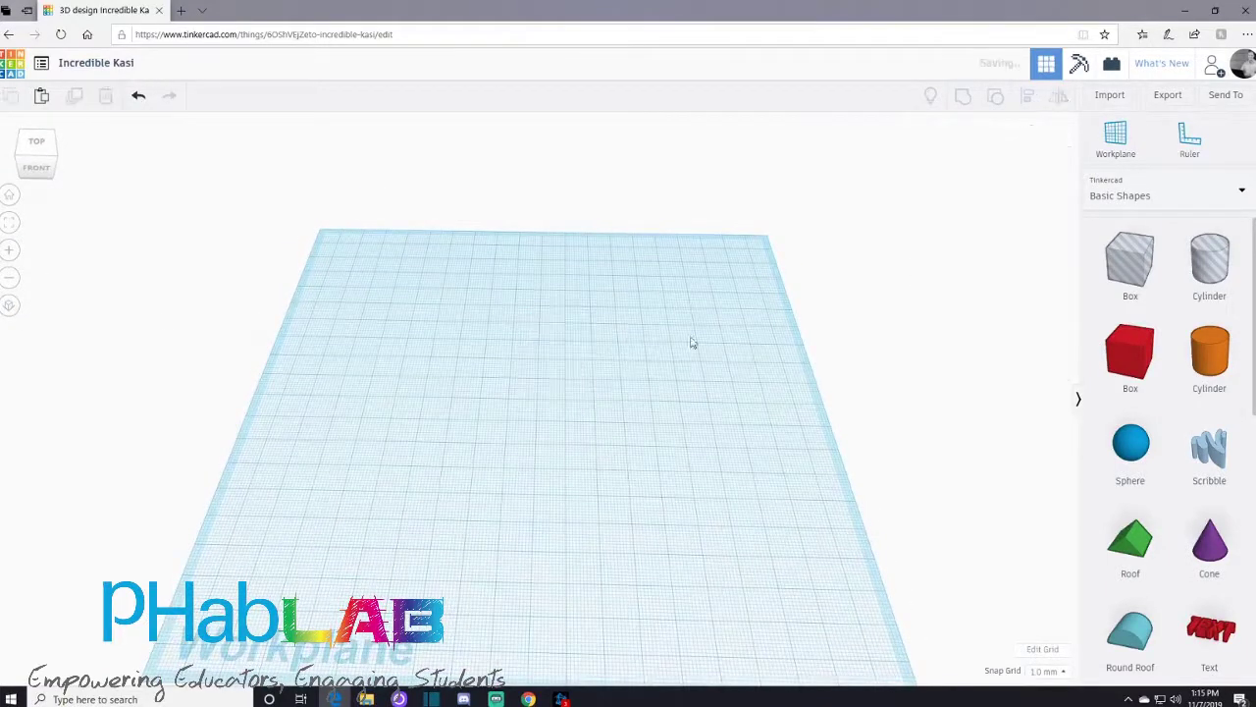
Browse the OMSI Hangout Space library, then switch to the Featured shape generators.
click(1122, 199)
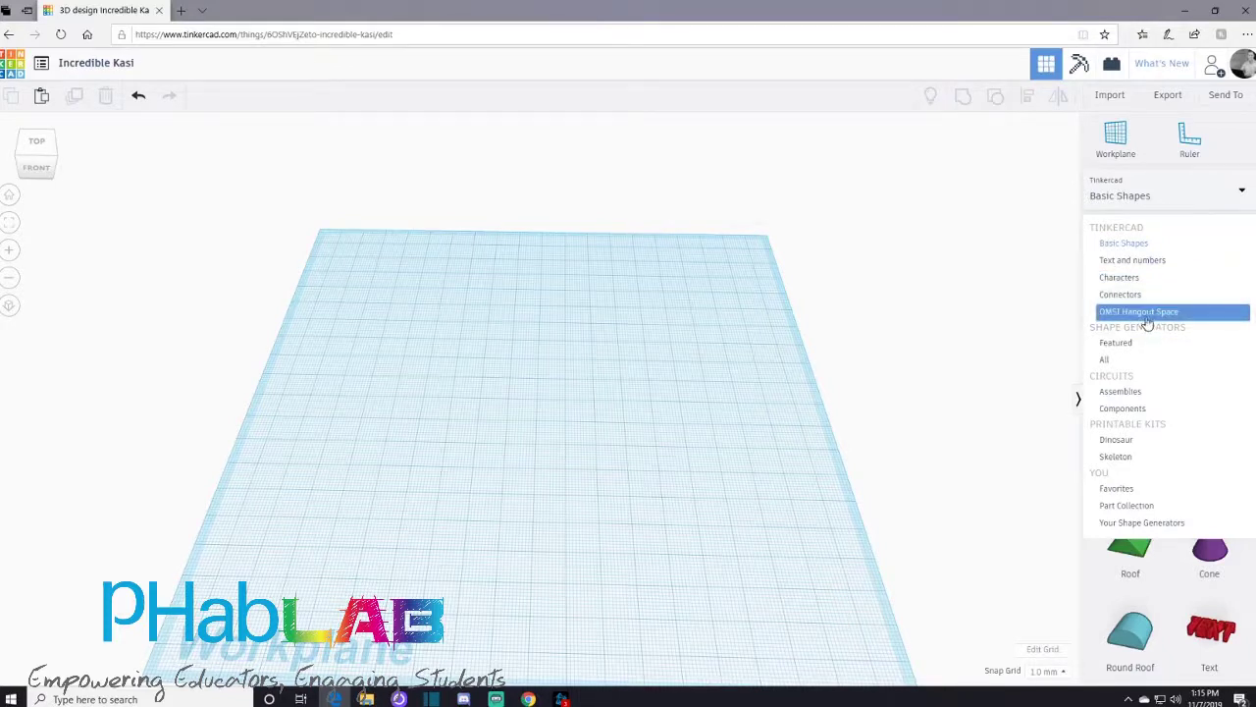
click(1149, 312)
scroll(1161, 326, down, 2)
scroll(1163, 333, down, 5)
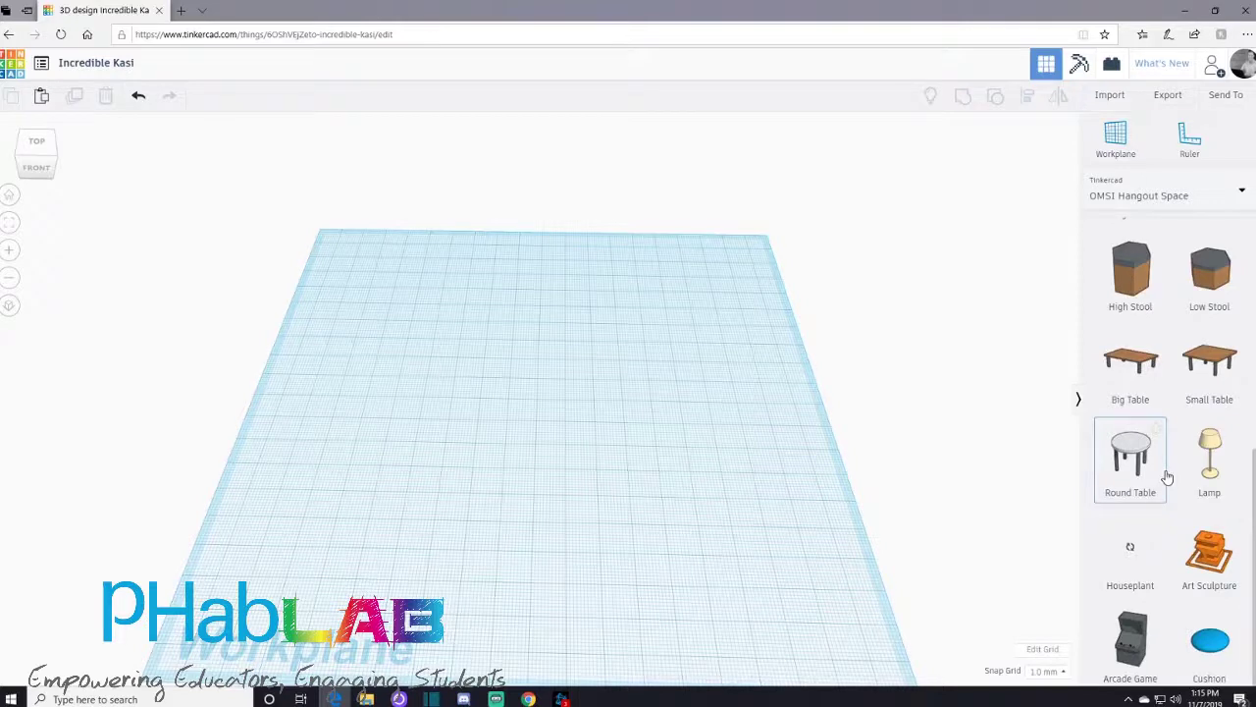
scroll(1167, 477, up, 7)
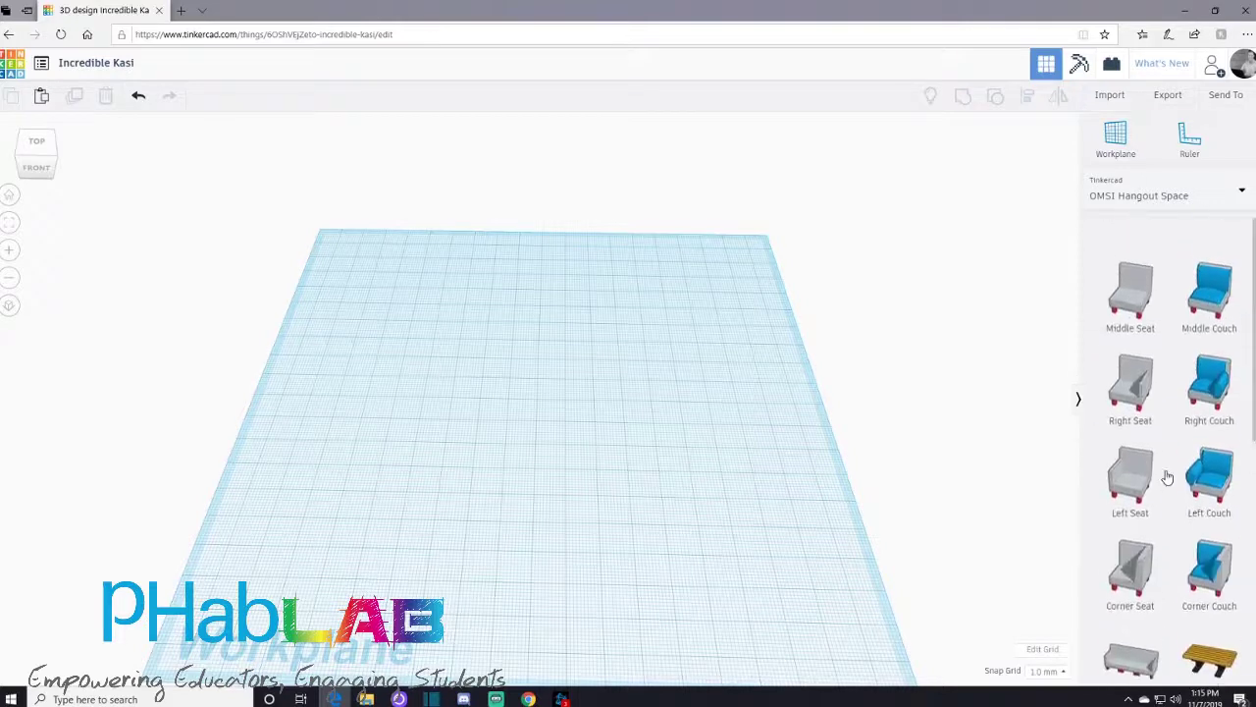
click(1167, 192)
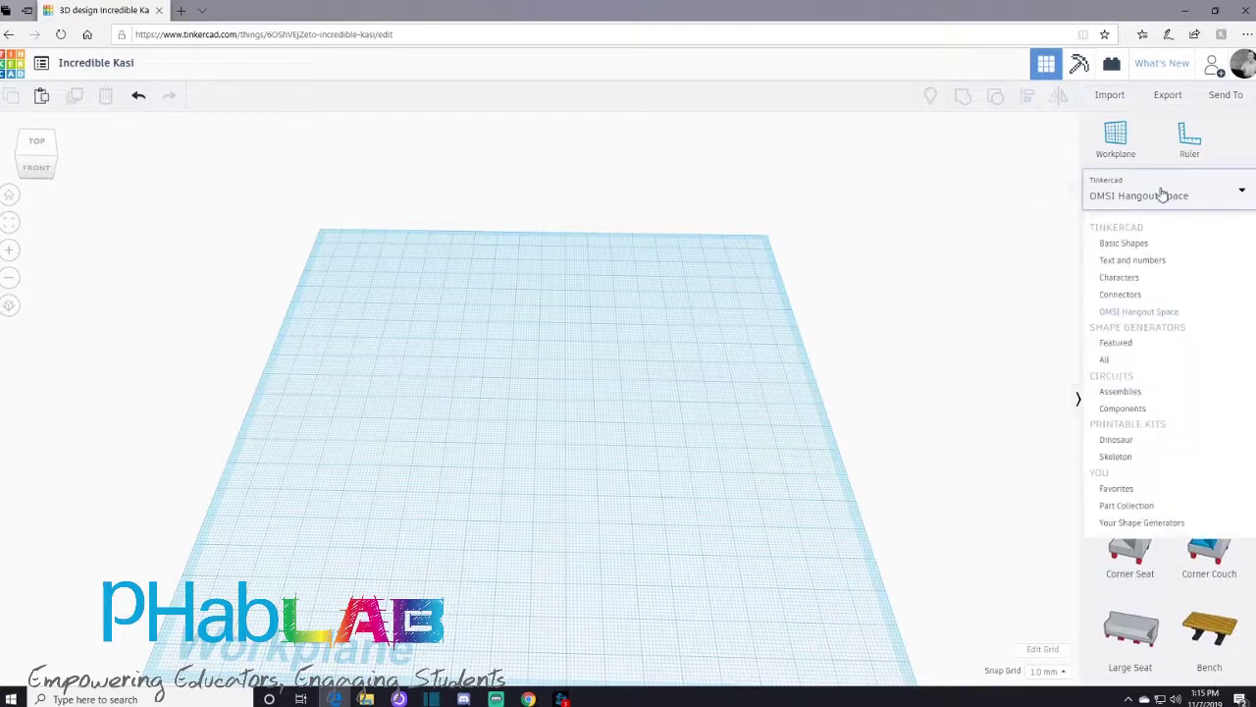
click(1116, 343)
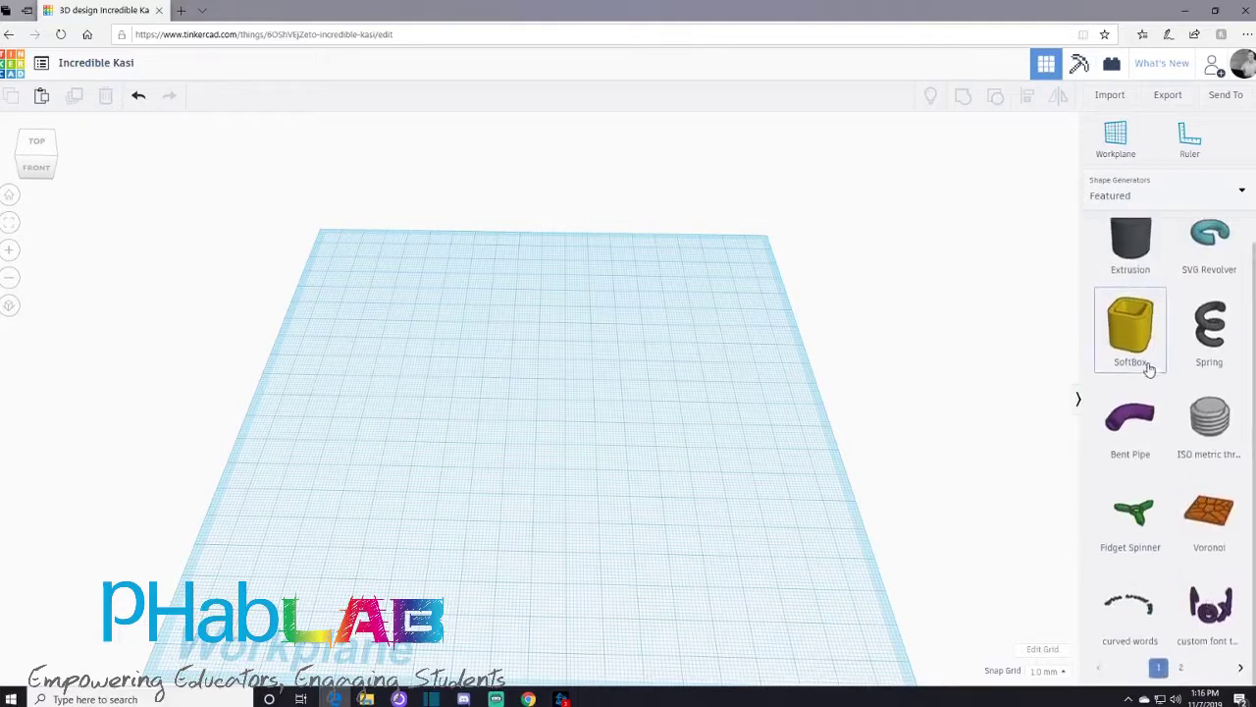
click(1109, 193)
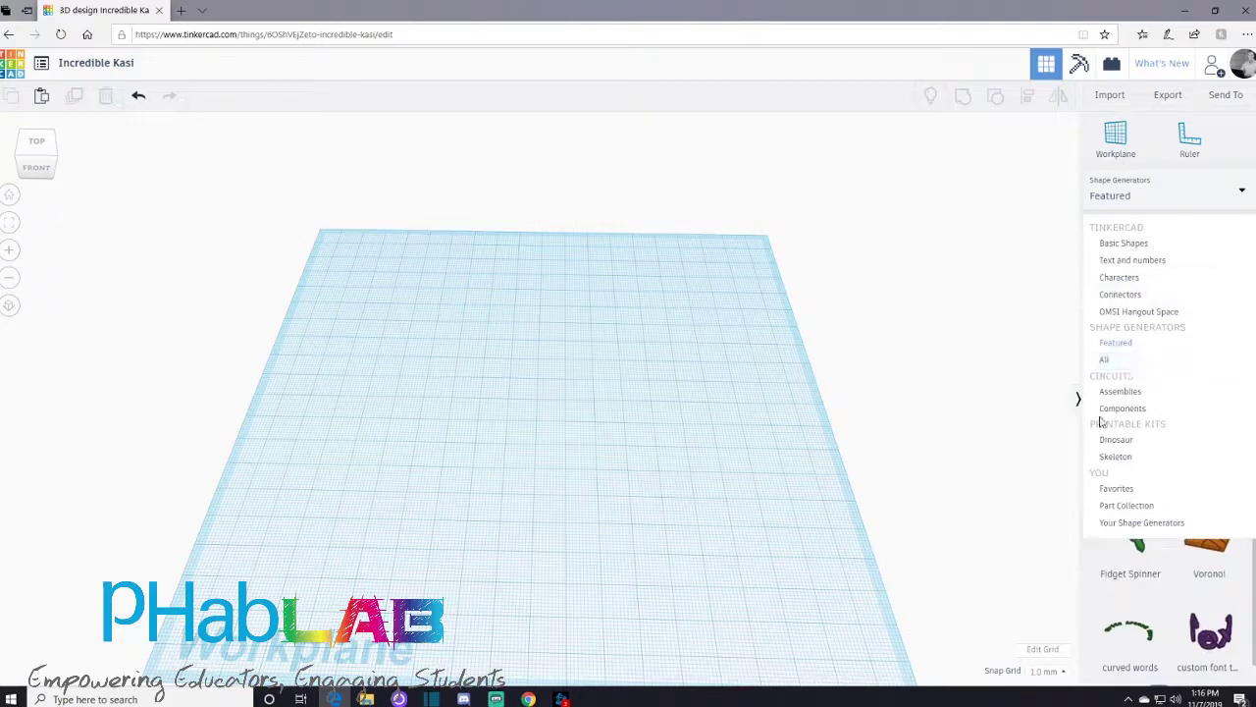
Show All shape generators and place a US States shape on the workplane.
click(1101, 359)
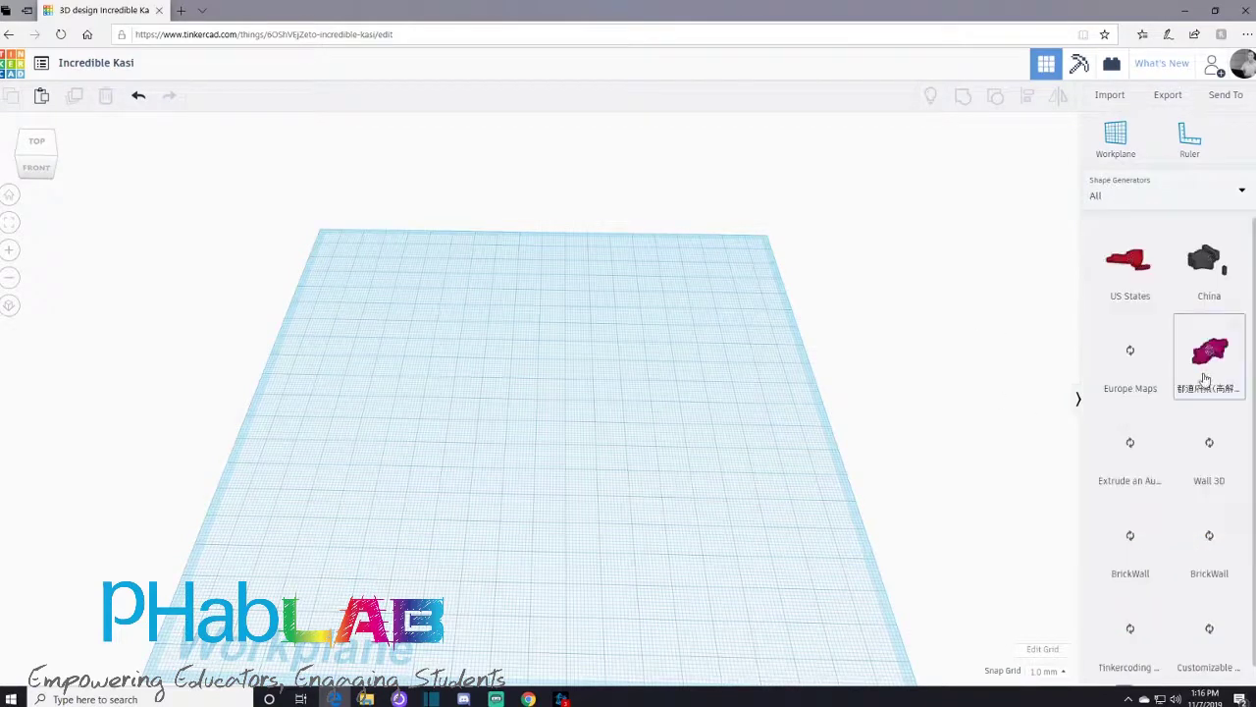
click(1130, 263)
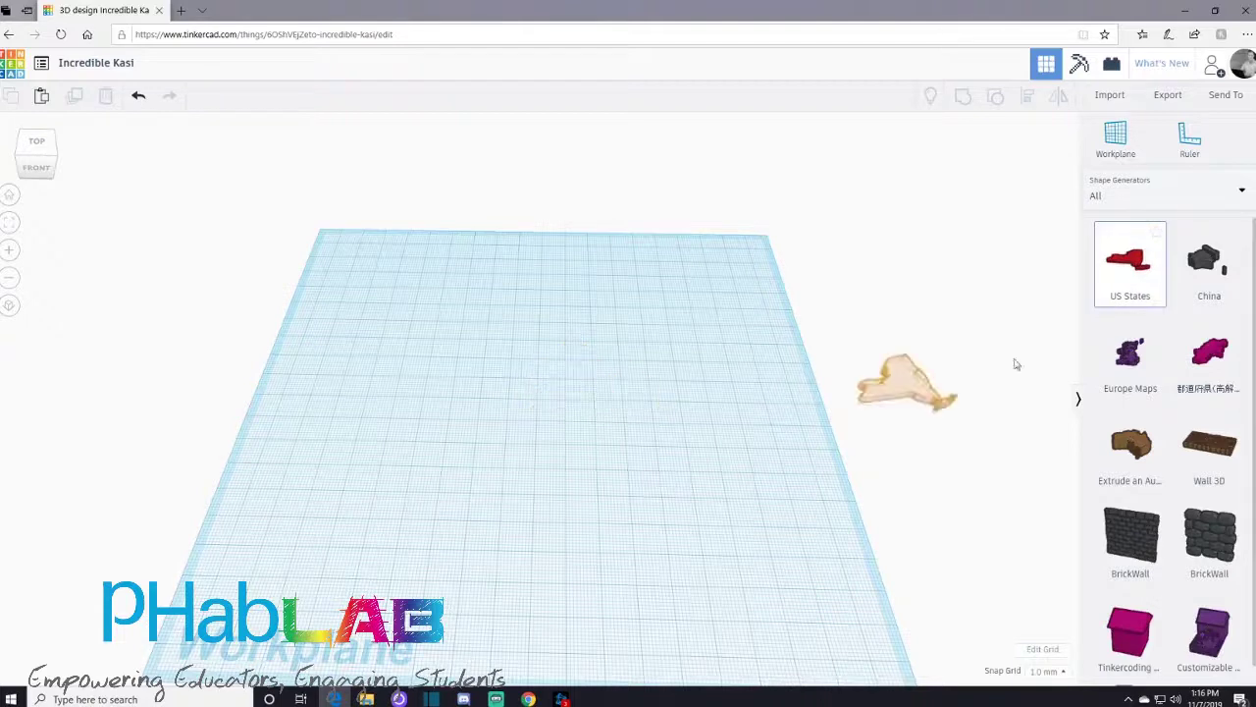
click(452, 387)
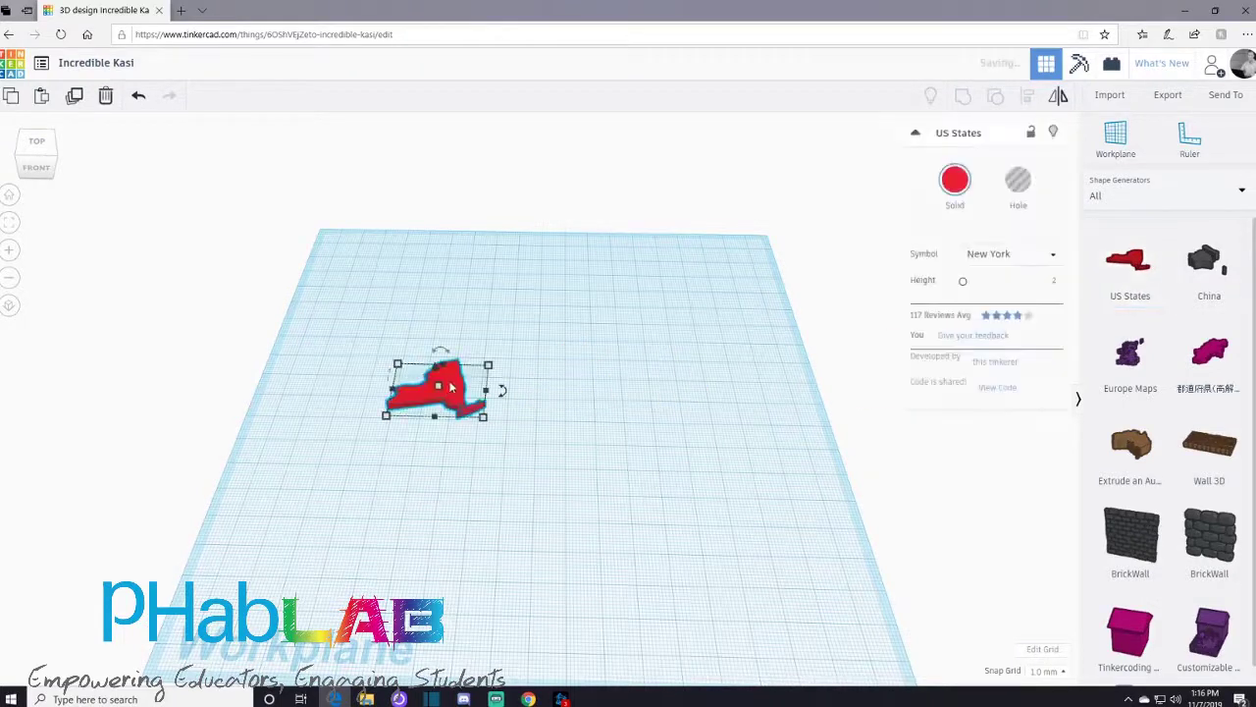
Switch to Circuits Assemblies, drop a Rainbow Glow on the workplane, then delete it.
click(1159, 193)
click(1129, 393)
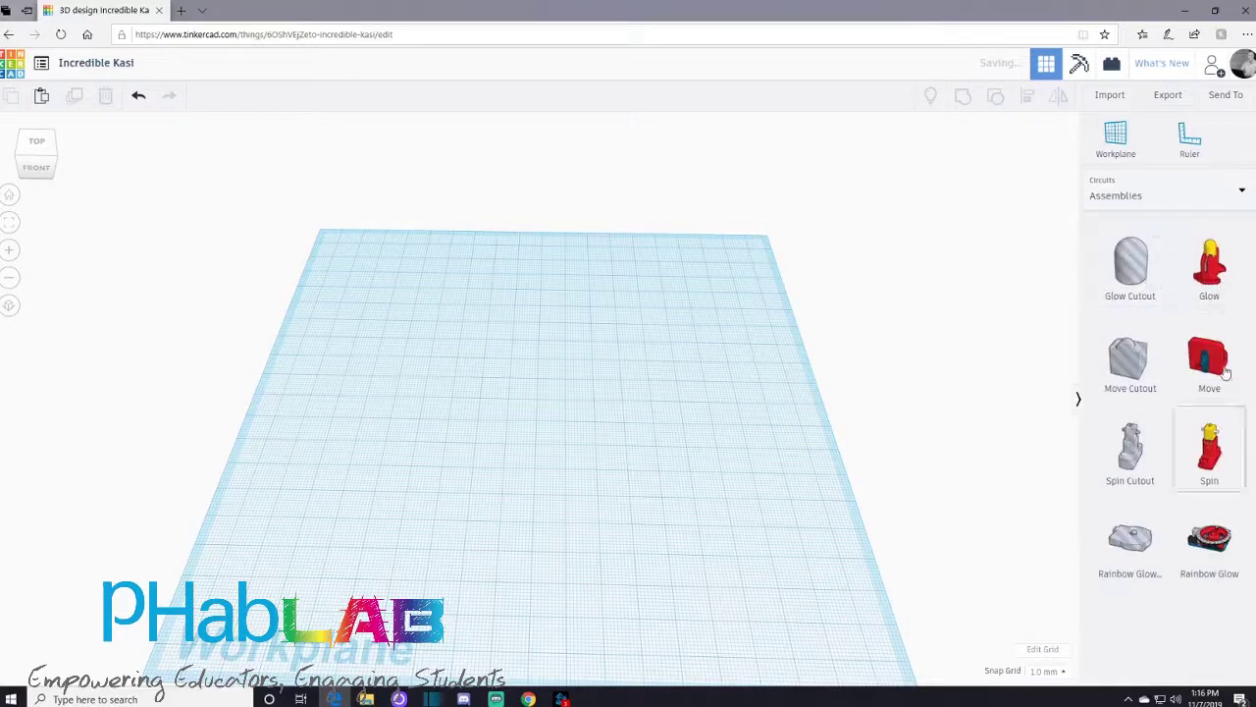
click(1199, 545)
click(577, 483)
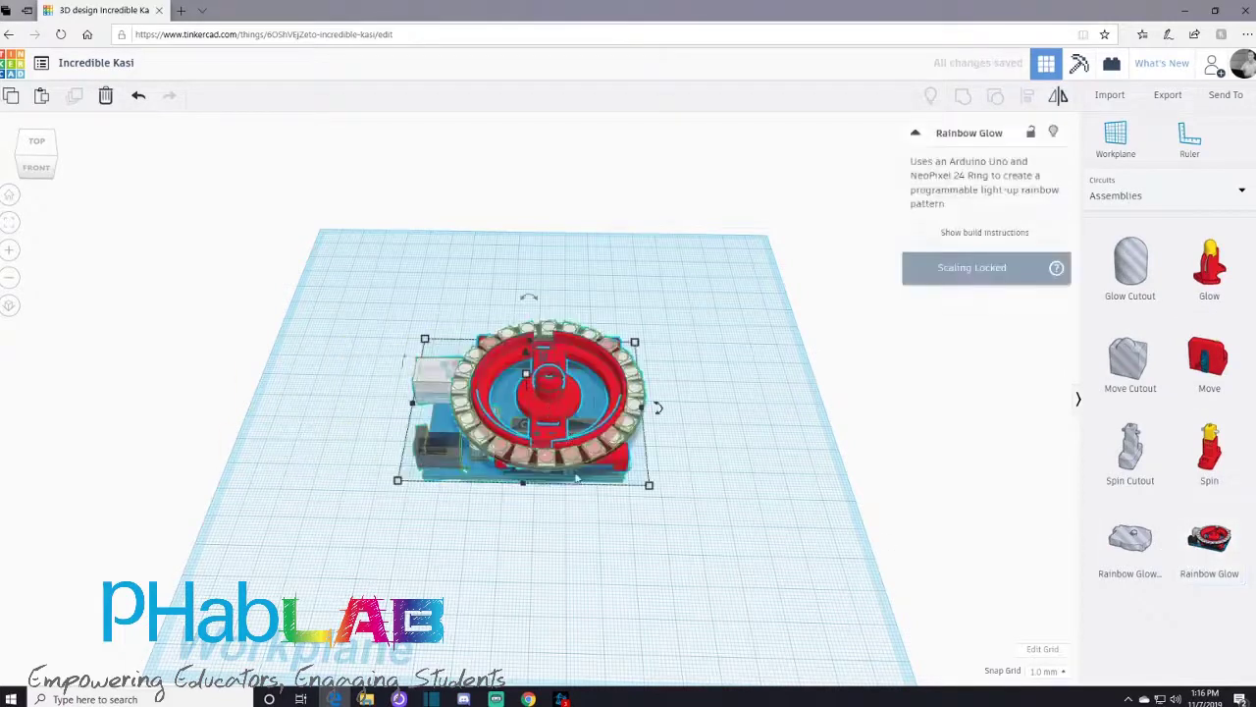
click(566, 603)
right_drag(538, 514, 589, 471)
click(541, 444)
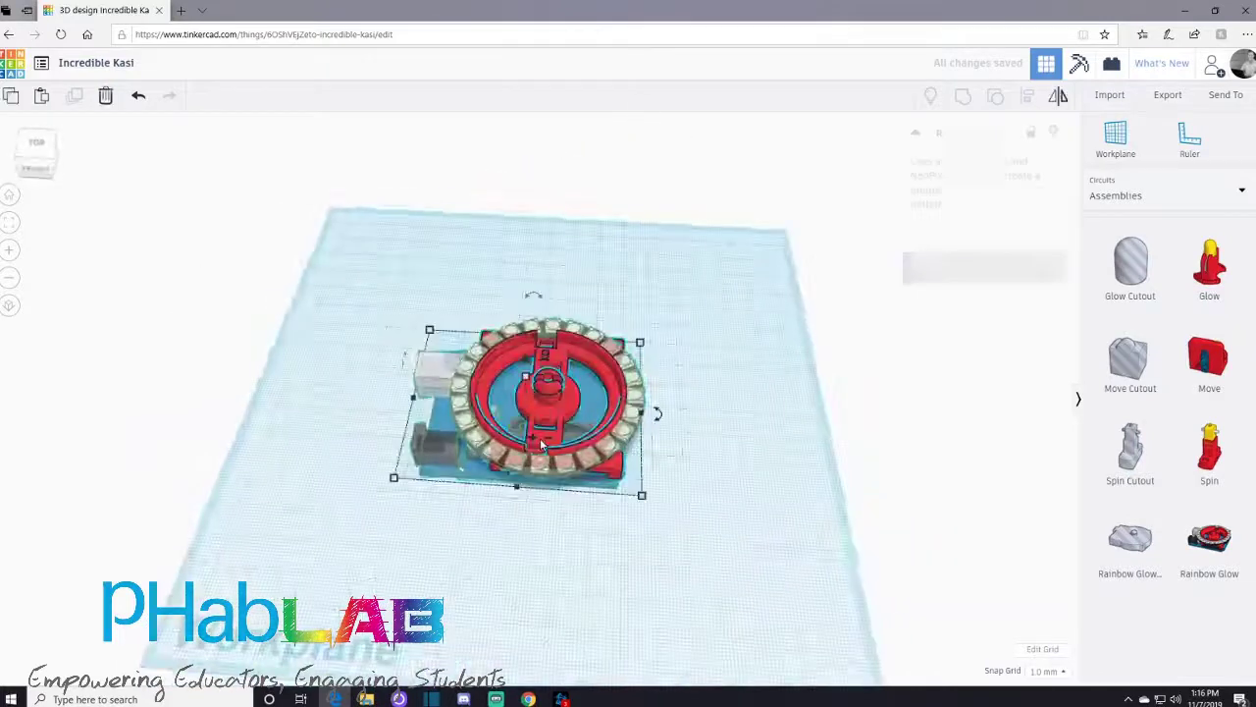
key(Delete)
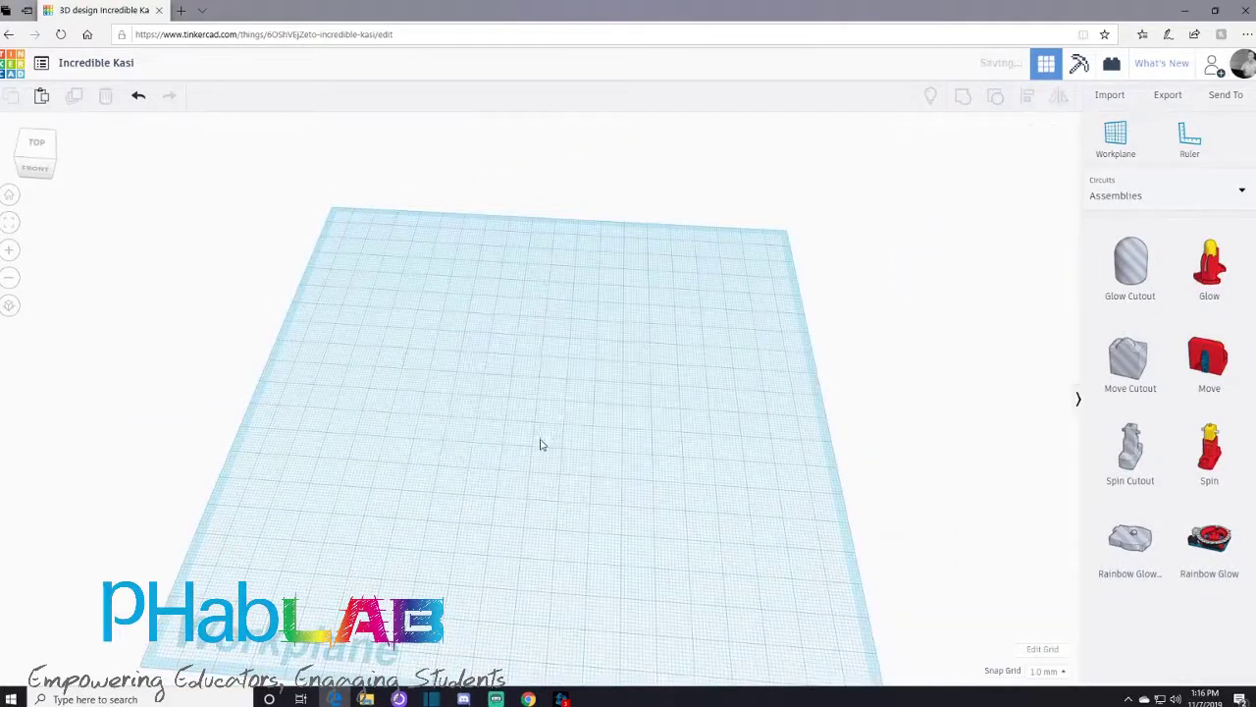
click(1144, 198)
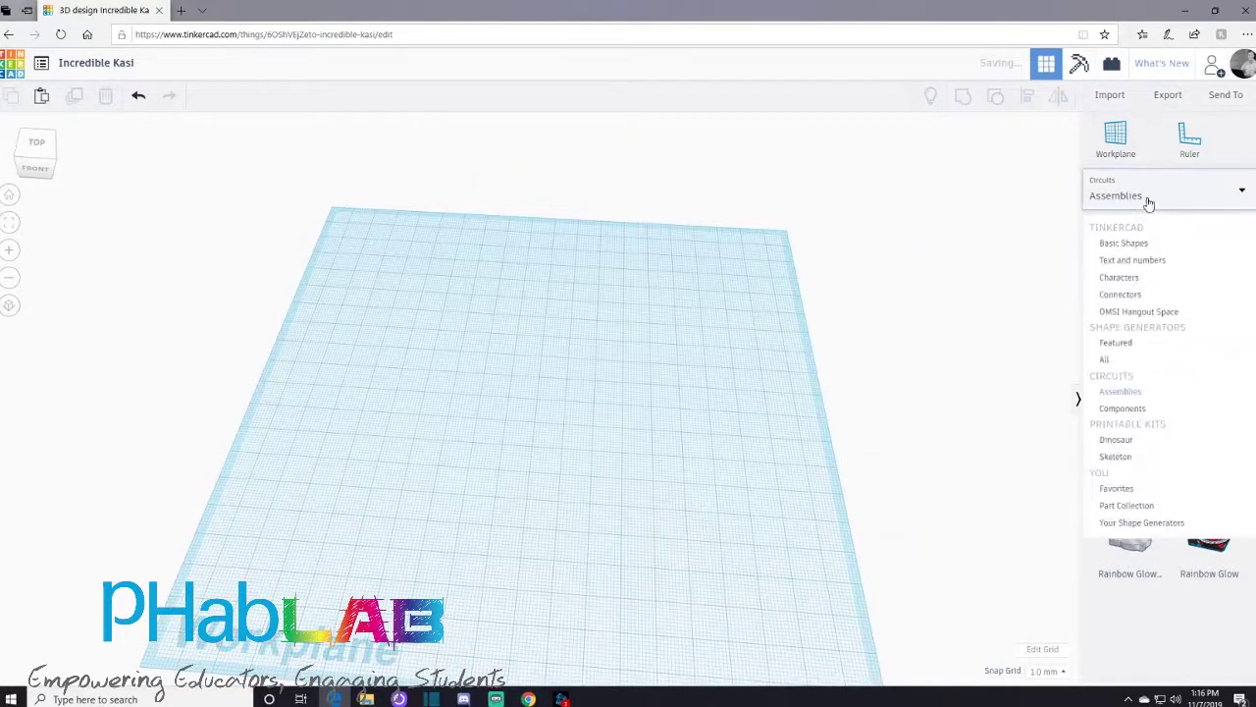
Browse the Skeleton, Dinosaur and Favorites libraries, ending on the Part Collection hinge parts.
click(1154, 458)
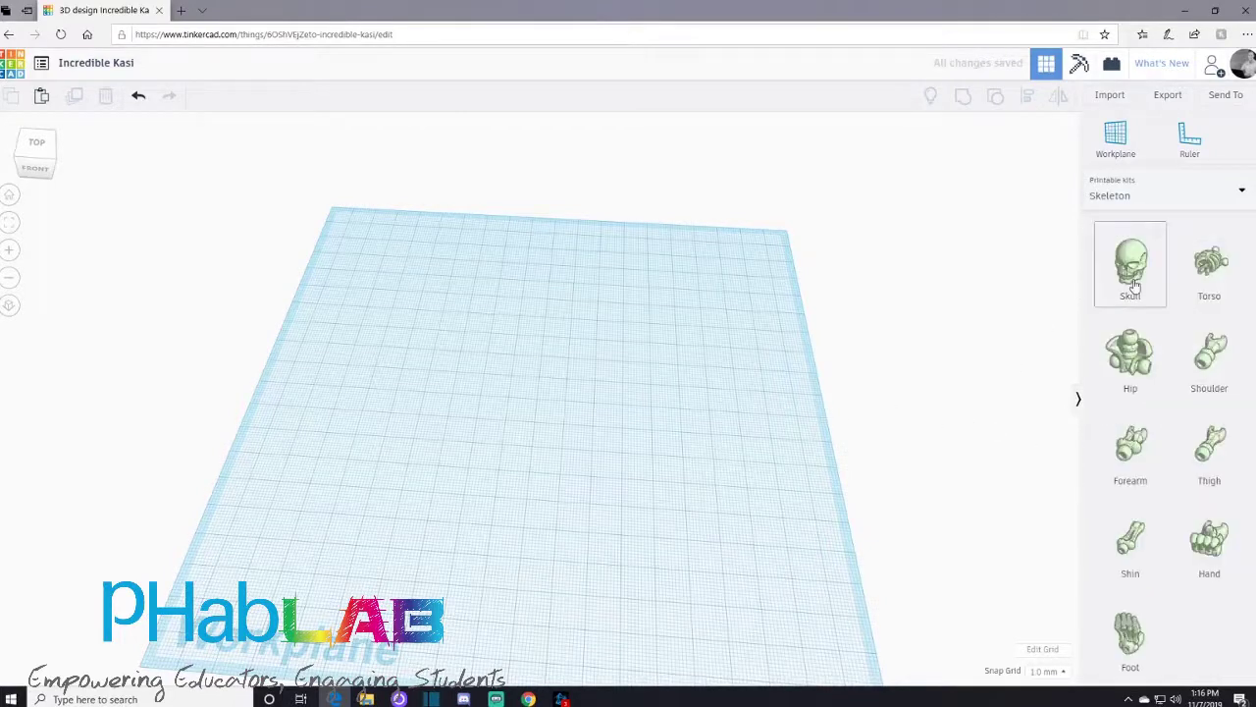
click(1180, 200)
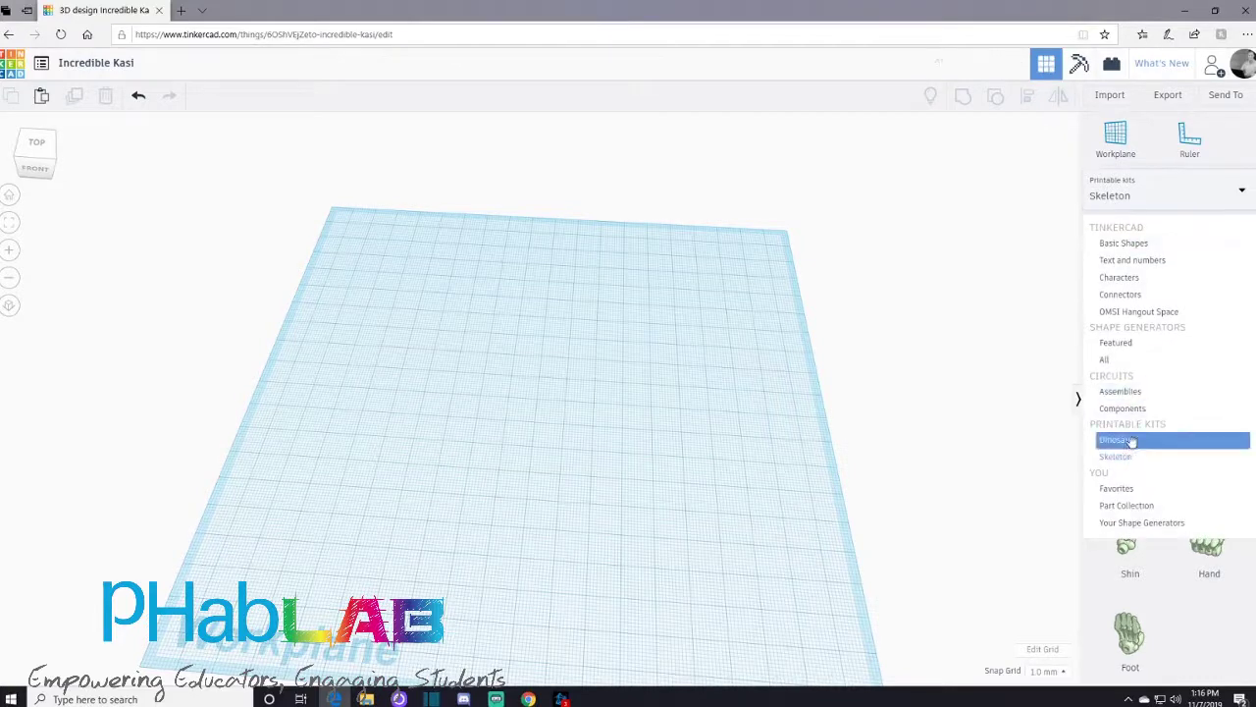
click(1132, 441)
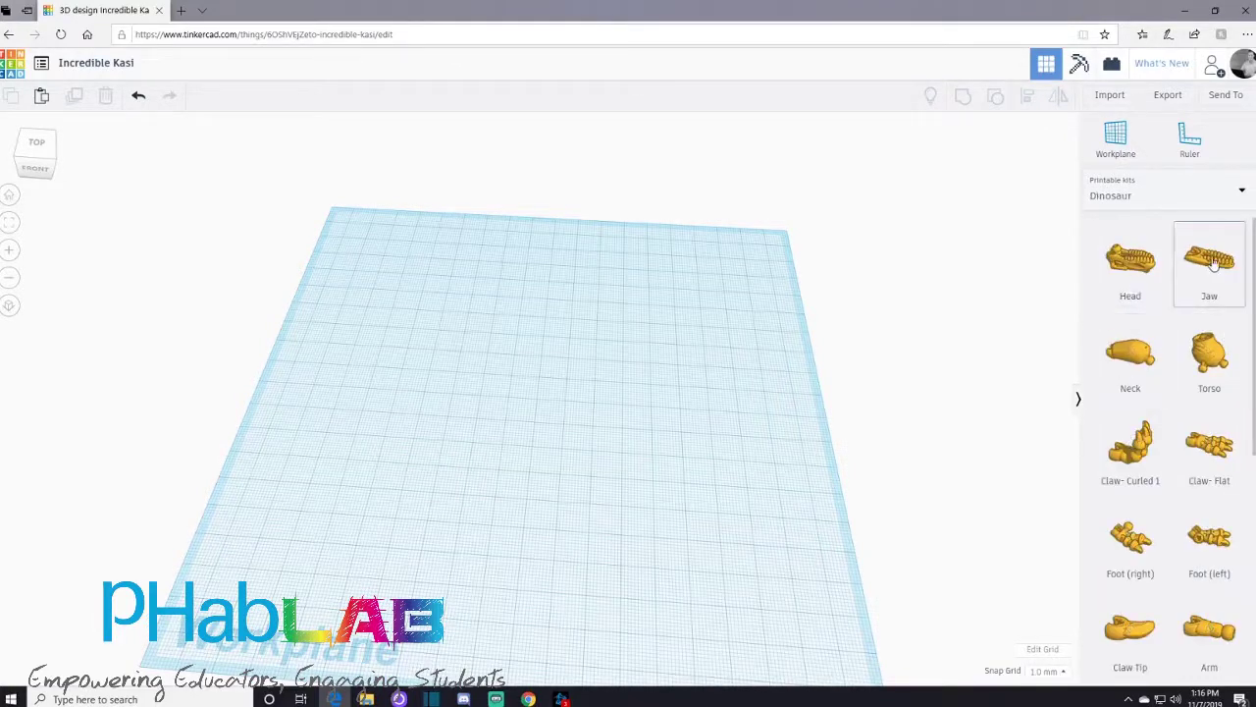
scroll(1130, 281, down, 5)
scroll(1158, 223, up, 5)
click(1150, 197)
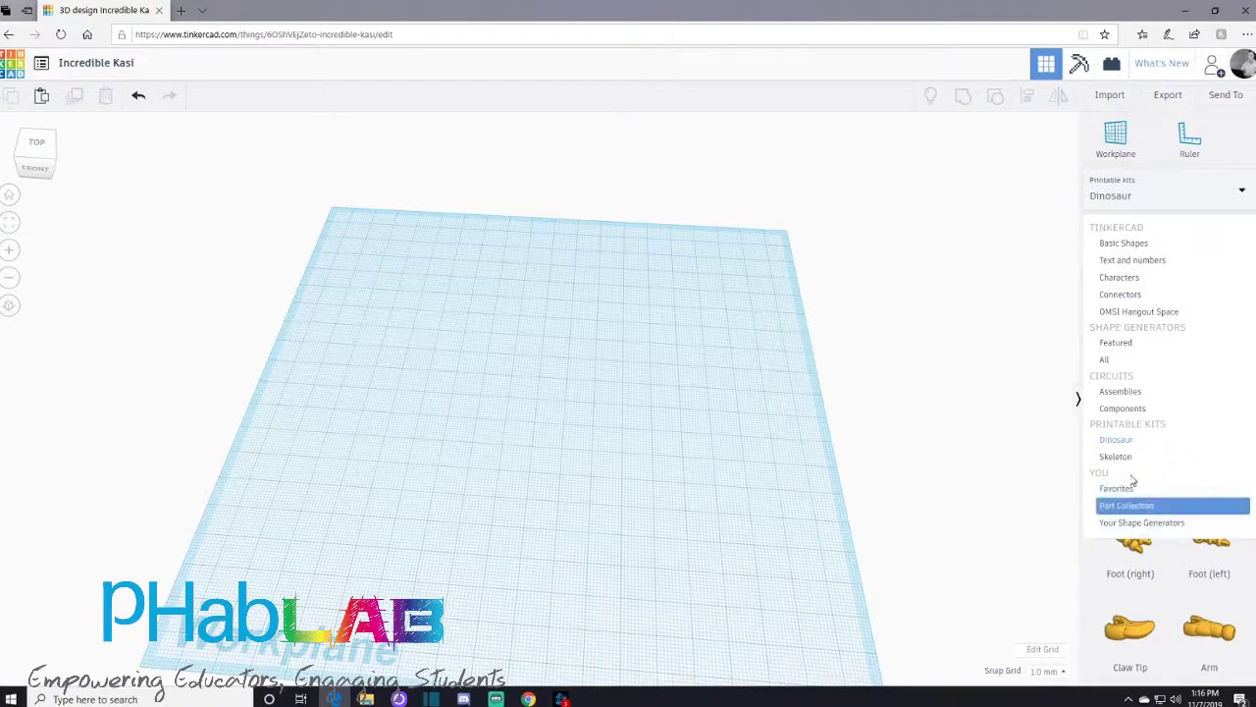
click(1132, 488)
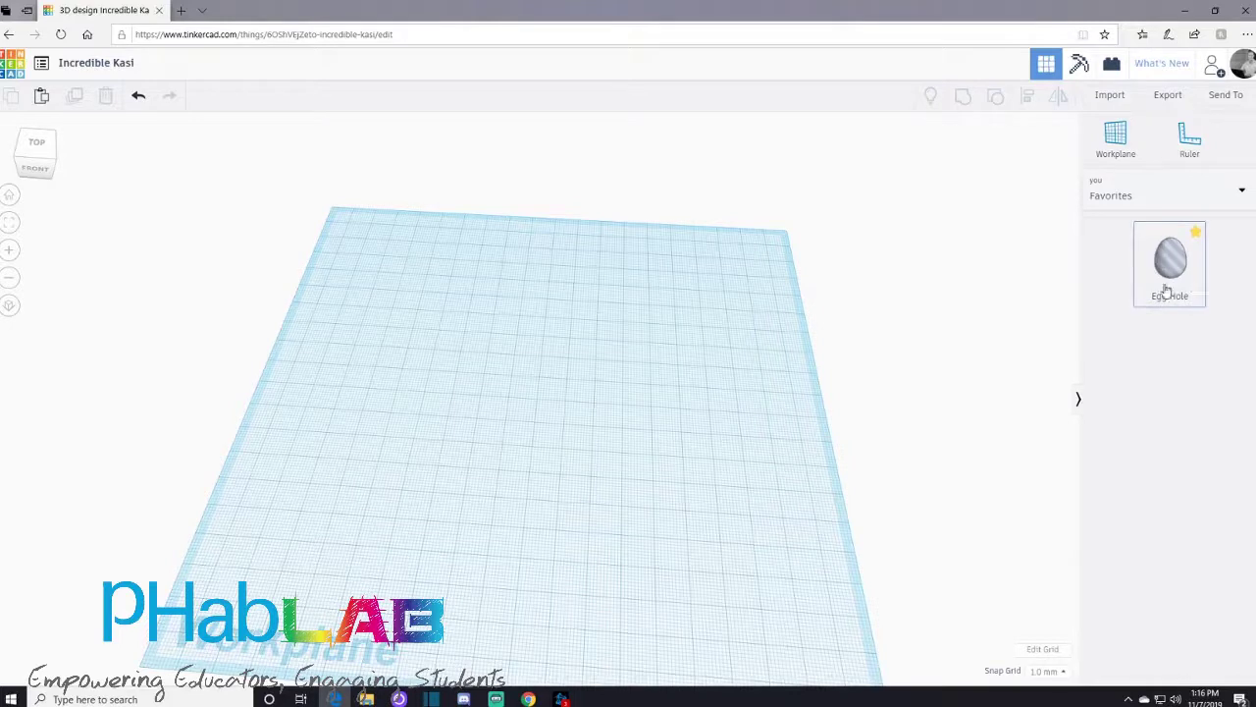
click(1238, 191)
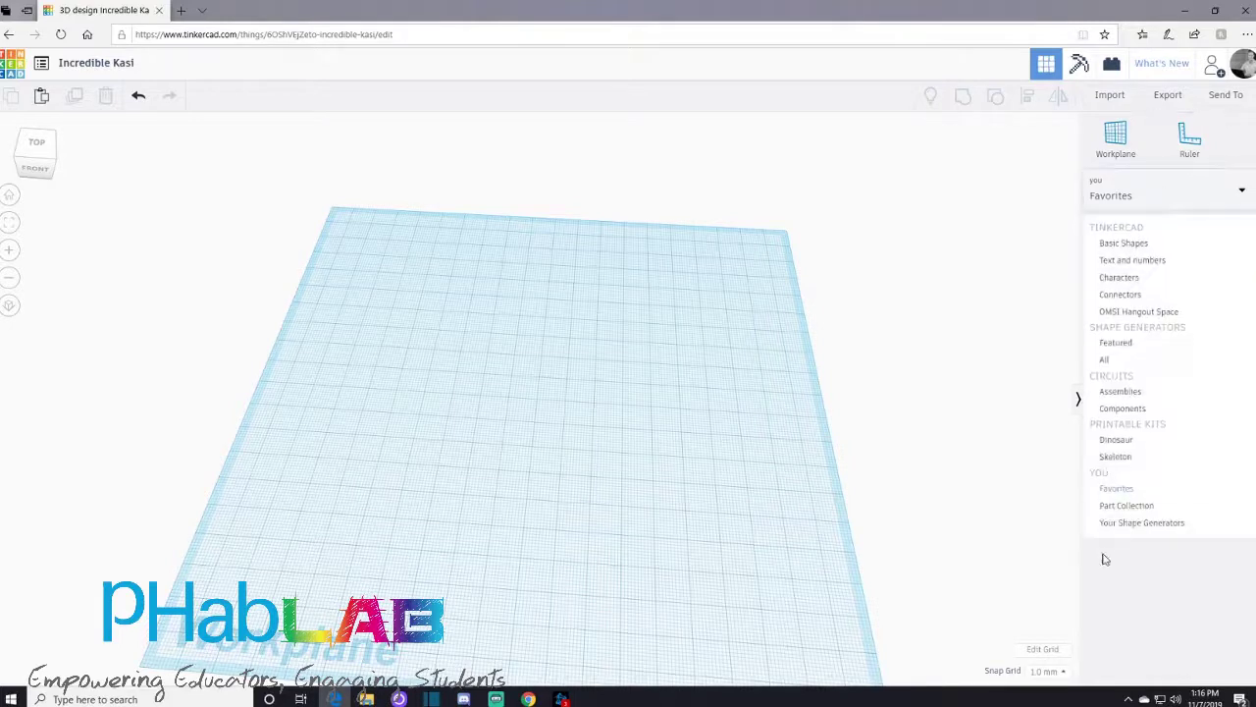
click(1124, 505)
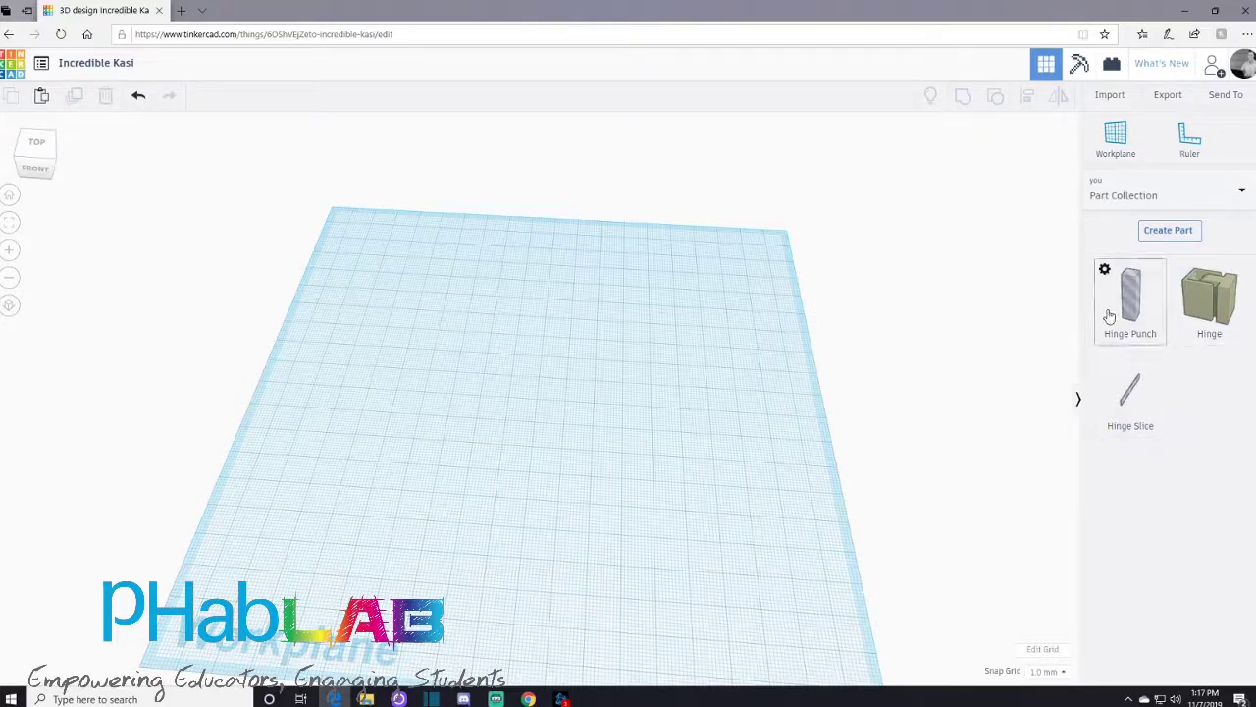
Check Your Shape Generators, drop a red 20×20×20 Basic Shapes box, then show Part Collection.
click(1132, 192)
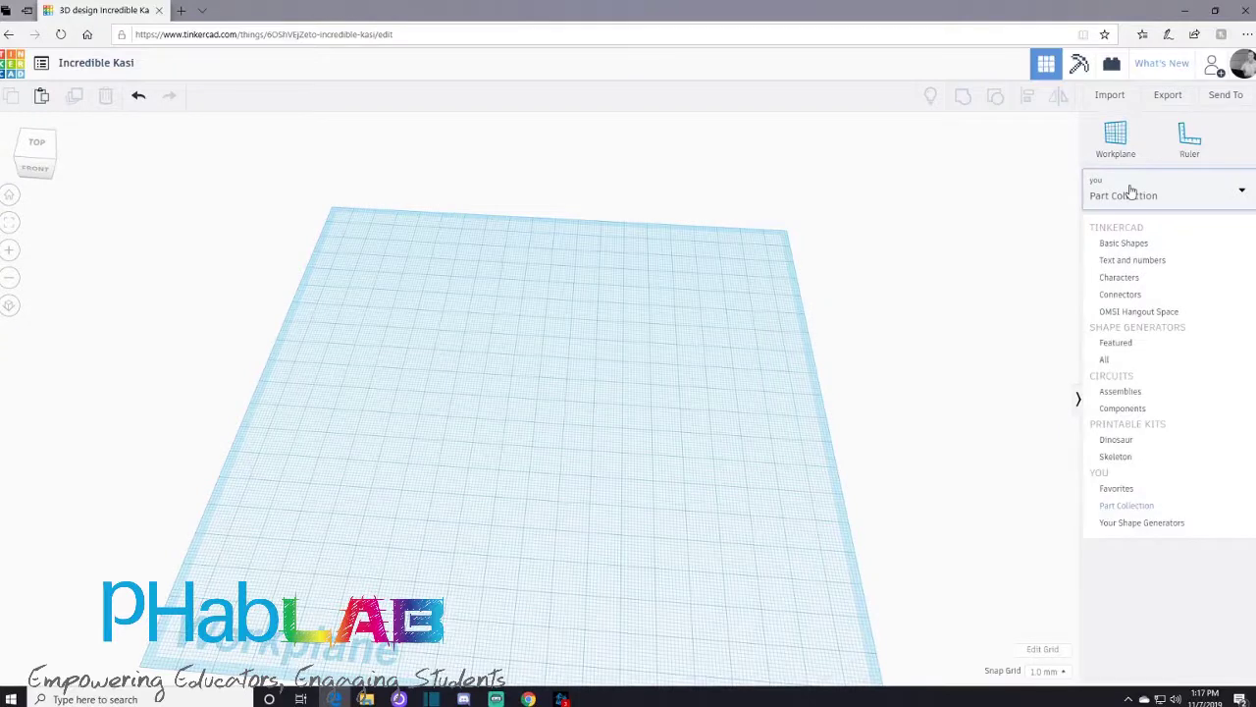
click(1139, 525)
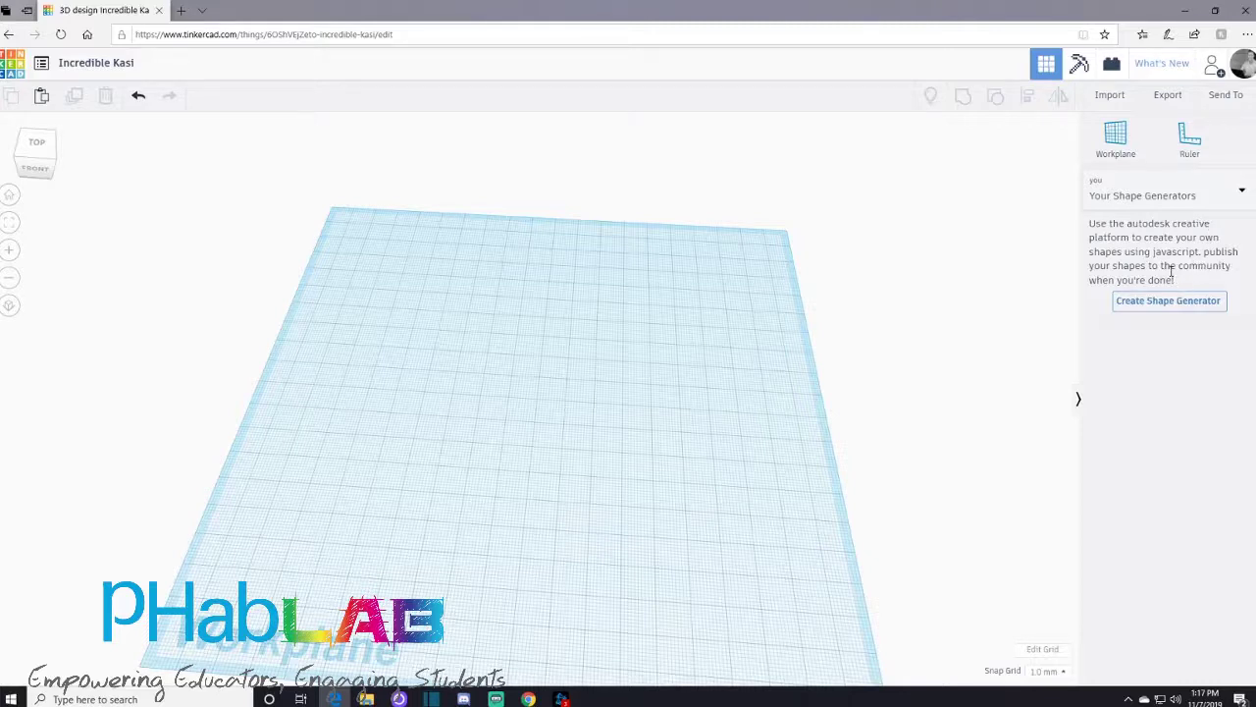
click(1141, 202)
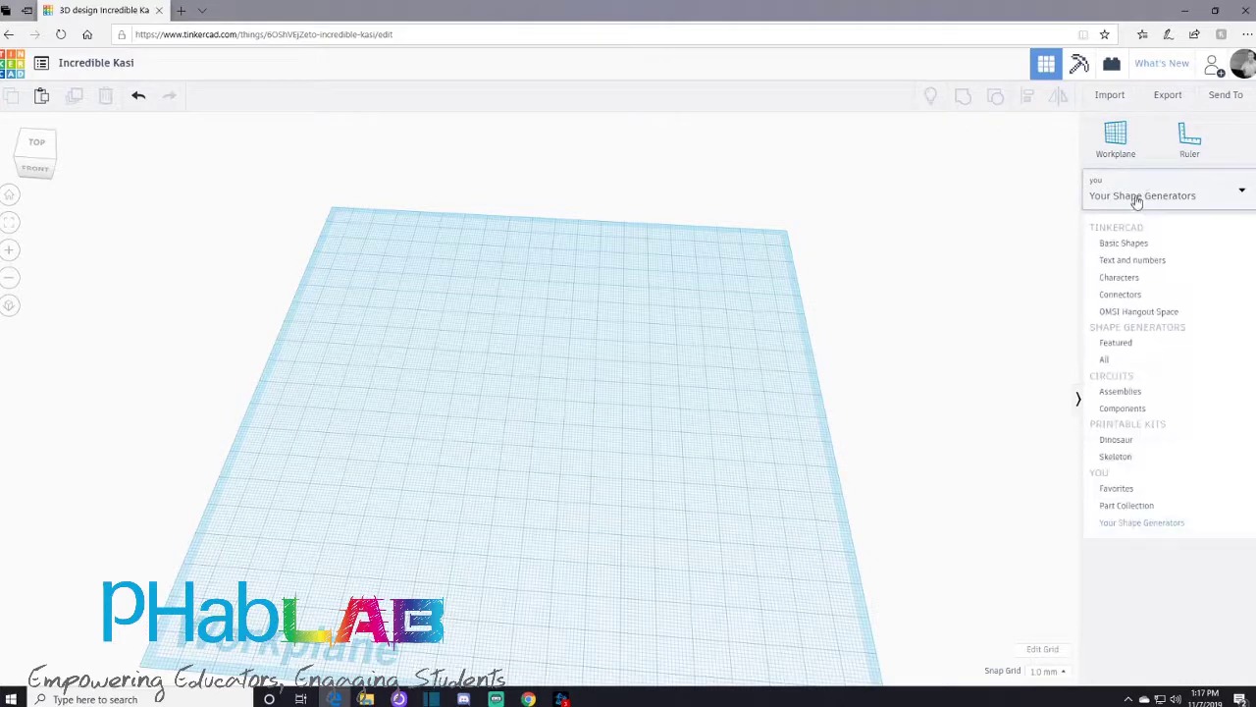
click(1127, 245)
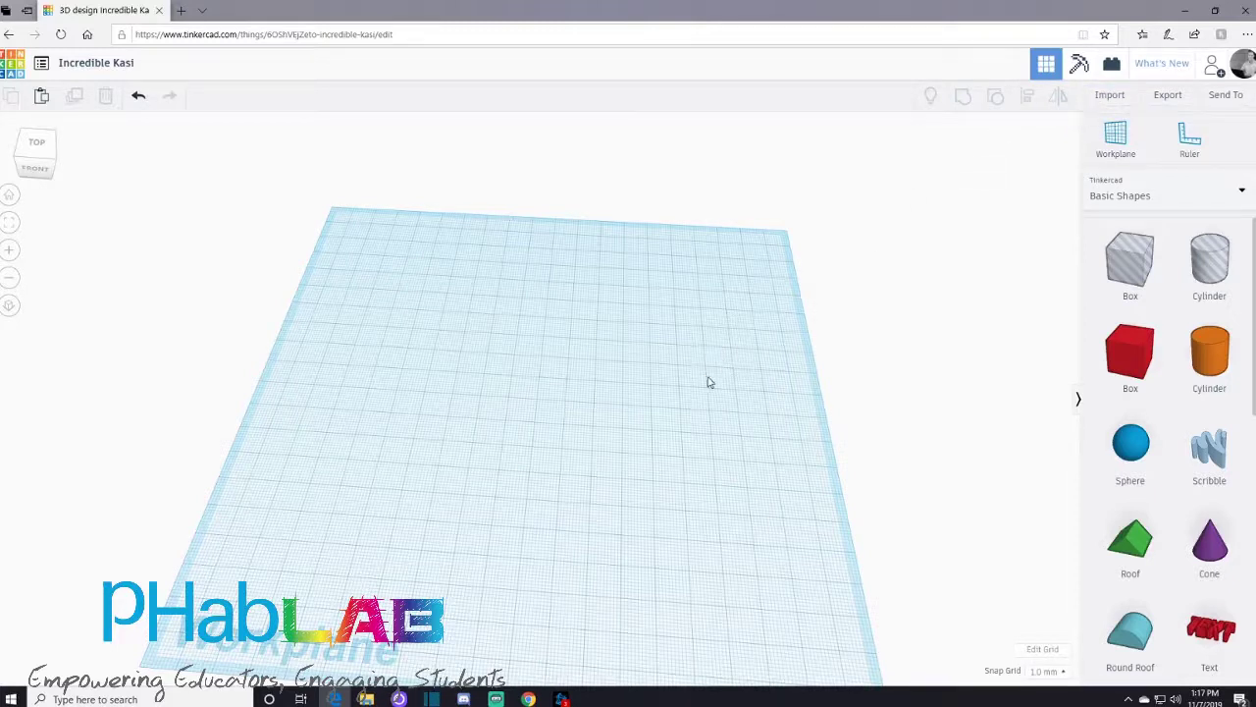
right_drag(707, 382, 717, 373)
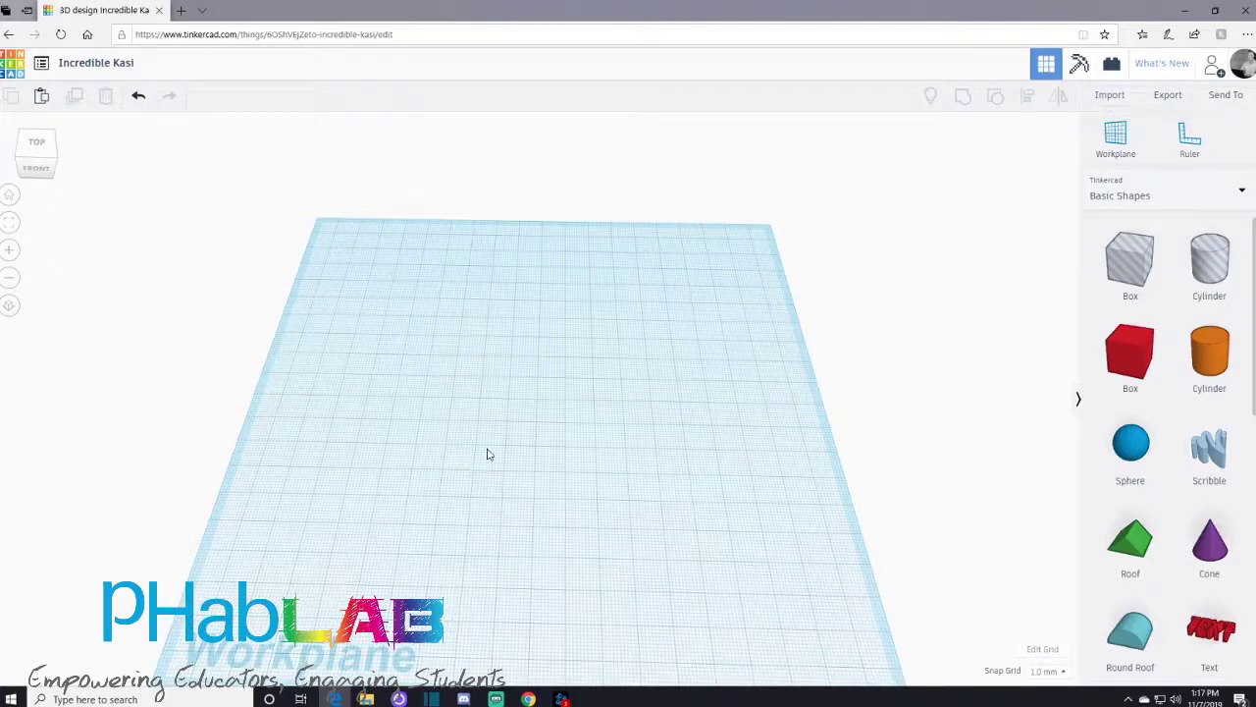
drag(1129, 353, 455, 420)
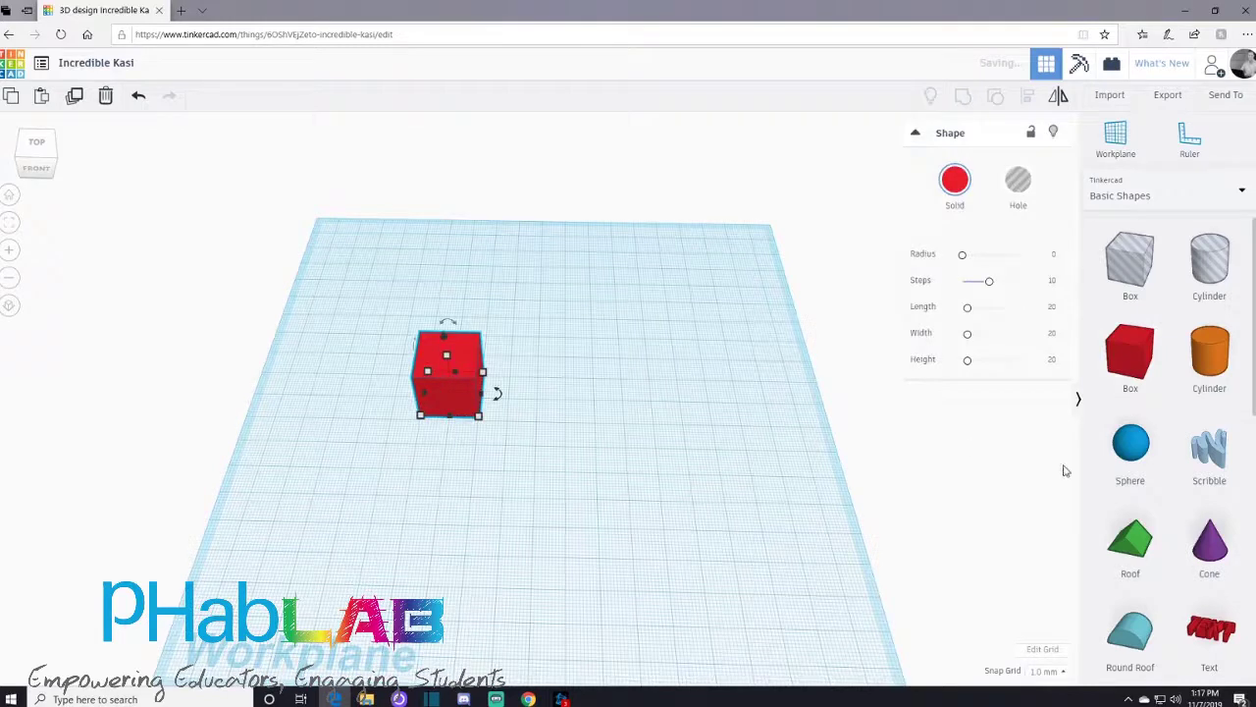
click(1136, 194)
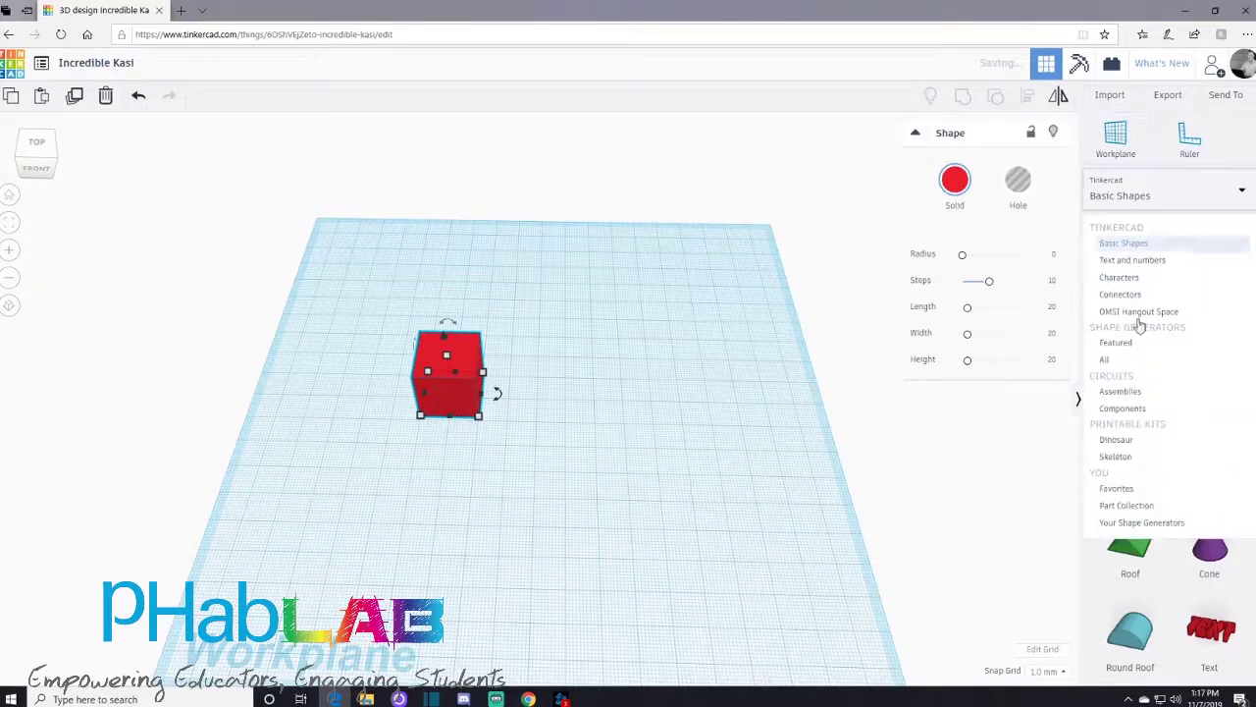
click(1127, 504)
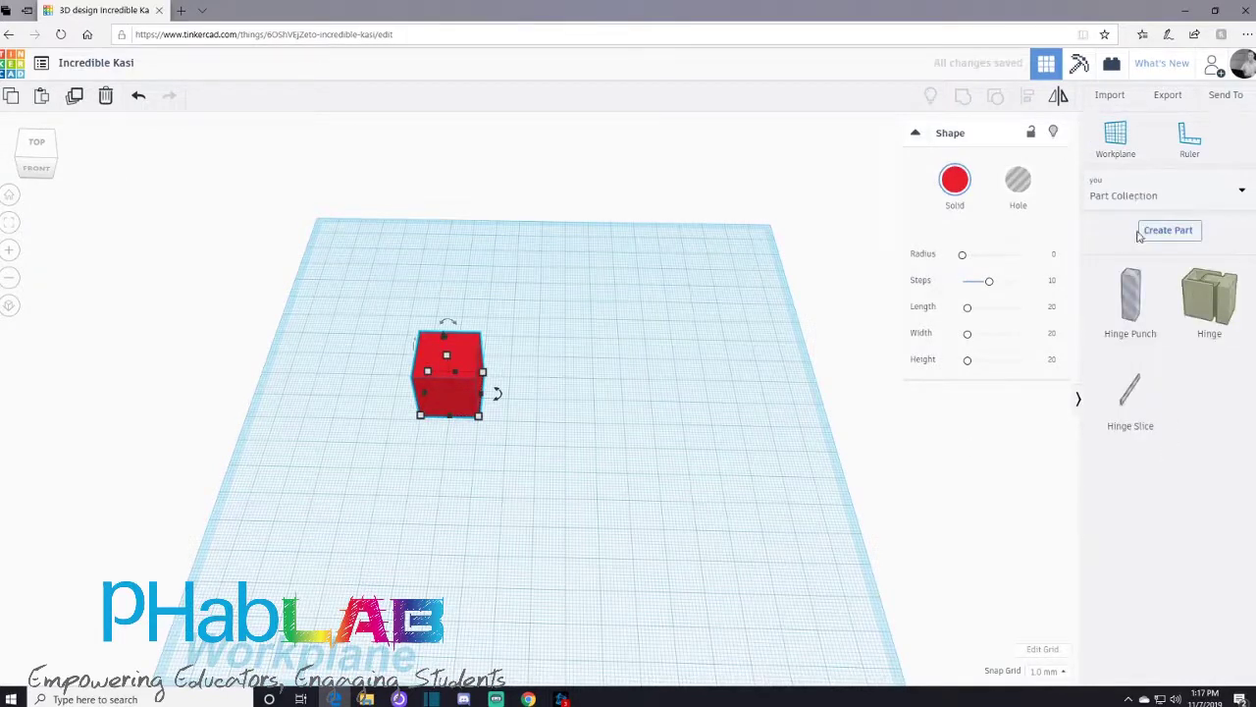
Open Create Part for the red box, close it unsaved, then delete the box.
click(1147, 233)
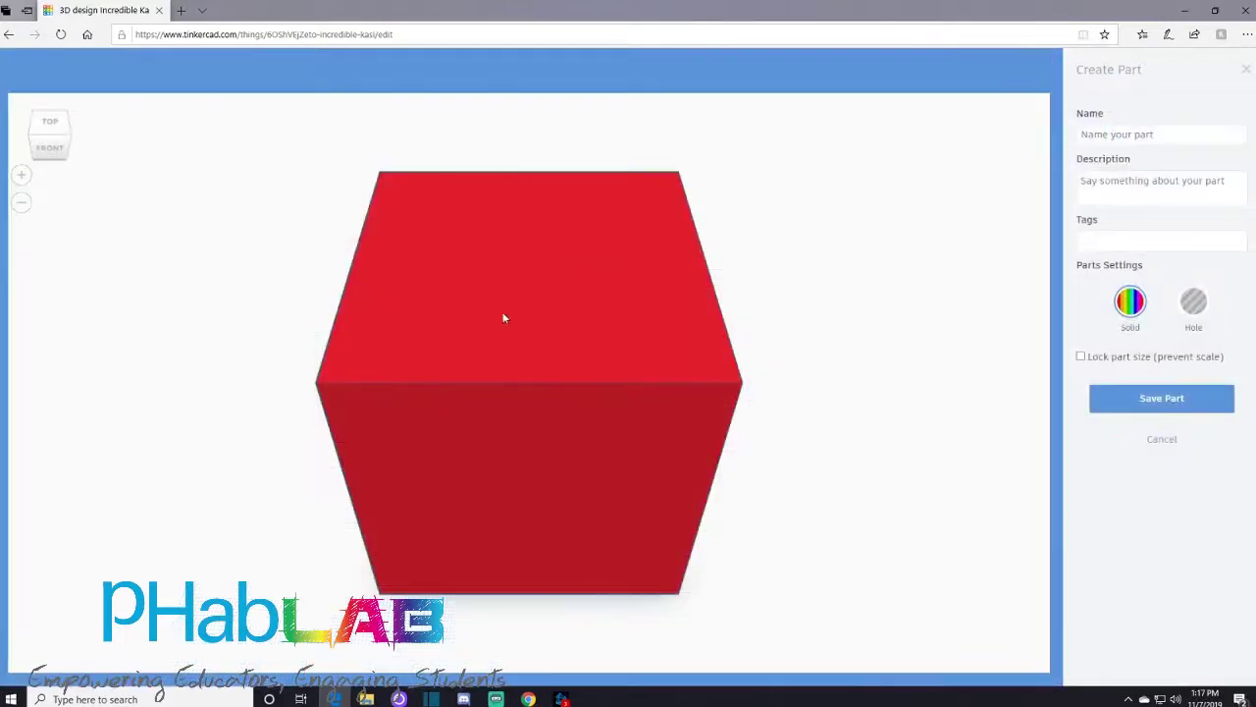
mouse_move(417, 362)
right_down()
mouse_move(351, 322)
mouse_move(389, 351)
mouse_move(412, 344)
right_up()
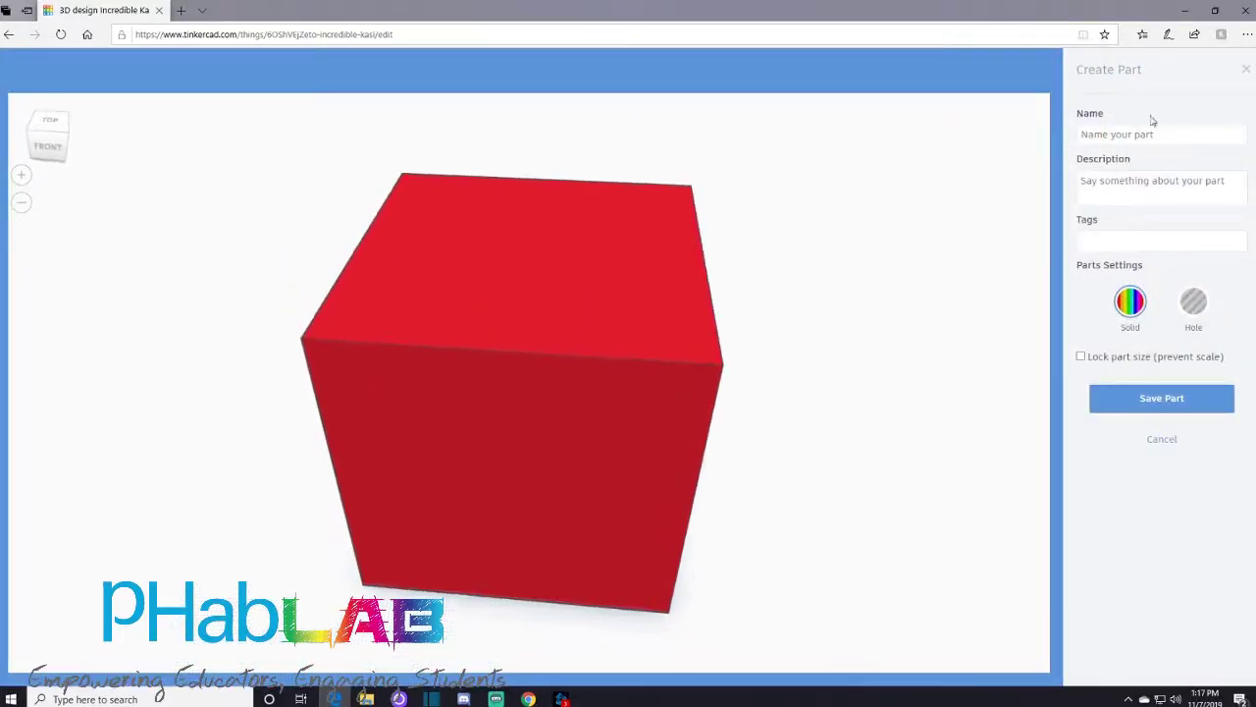
click(1248, 71)
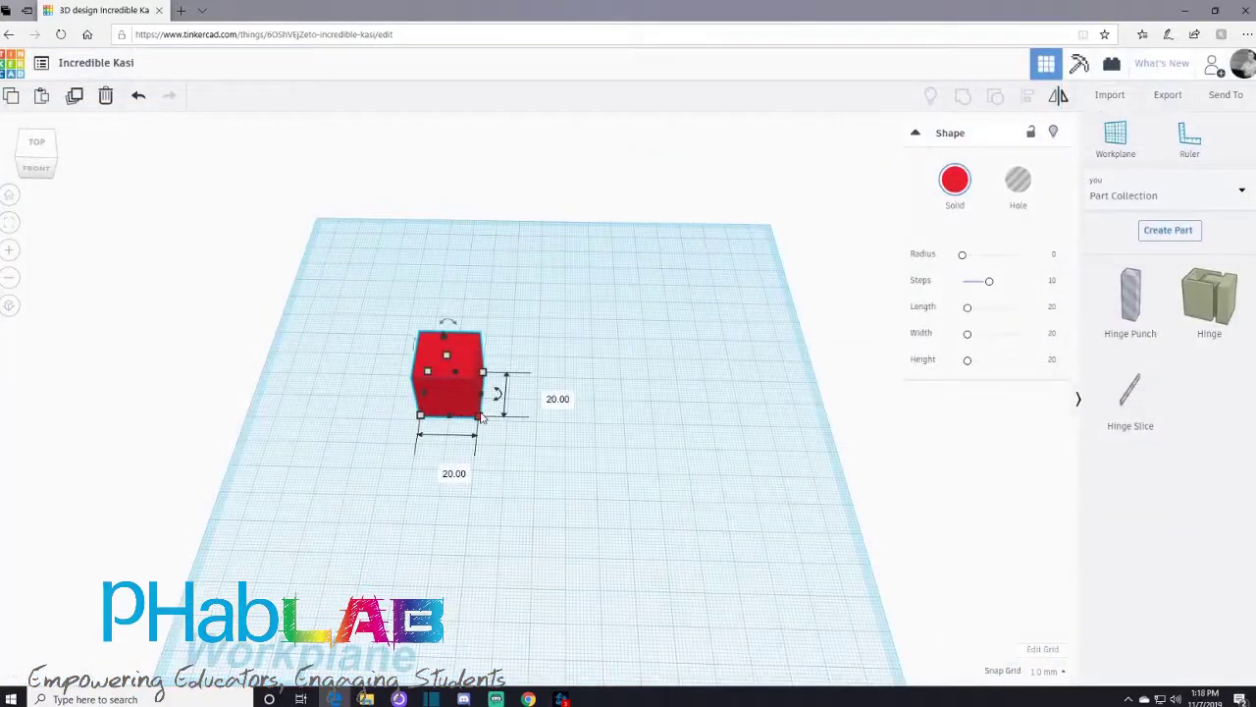
key(Delete)
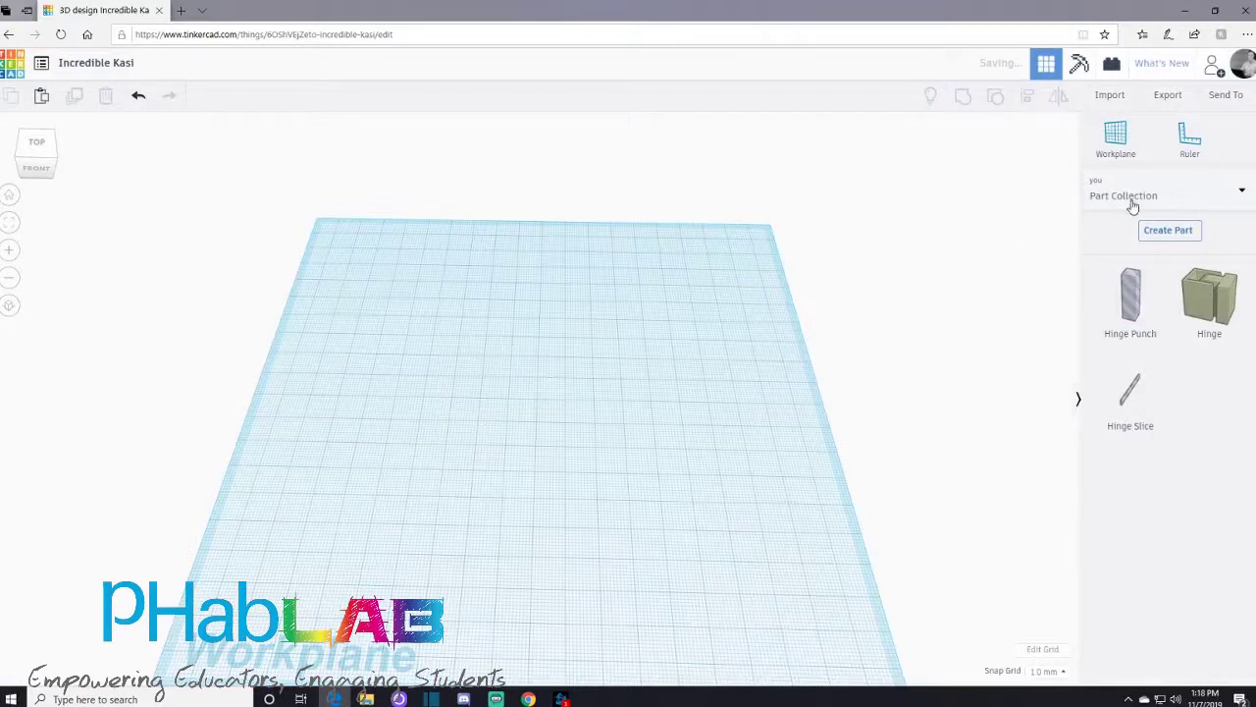
click(1167, 95)
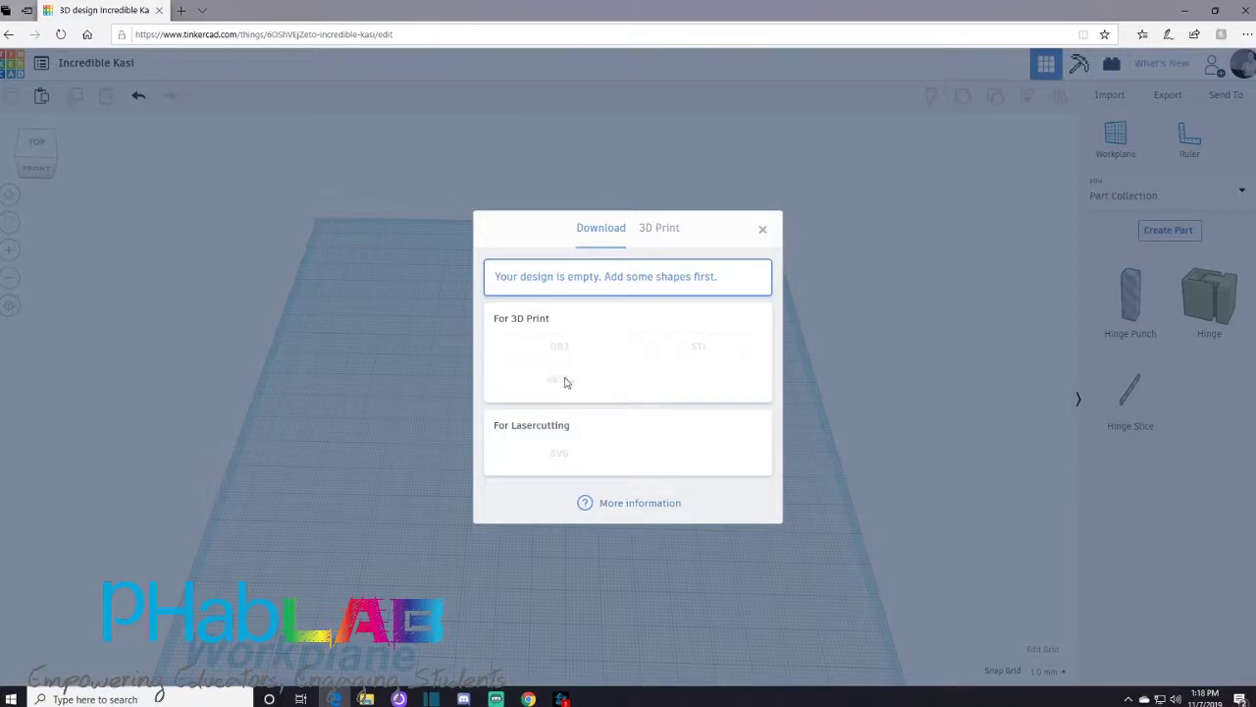
click(669, 229)
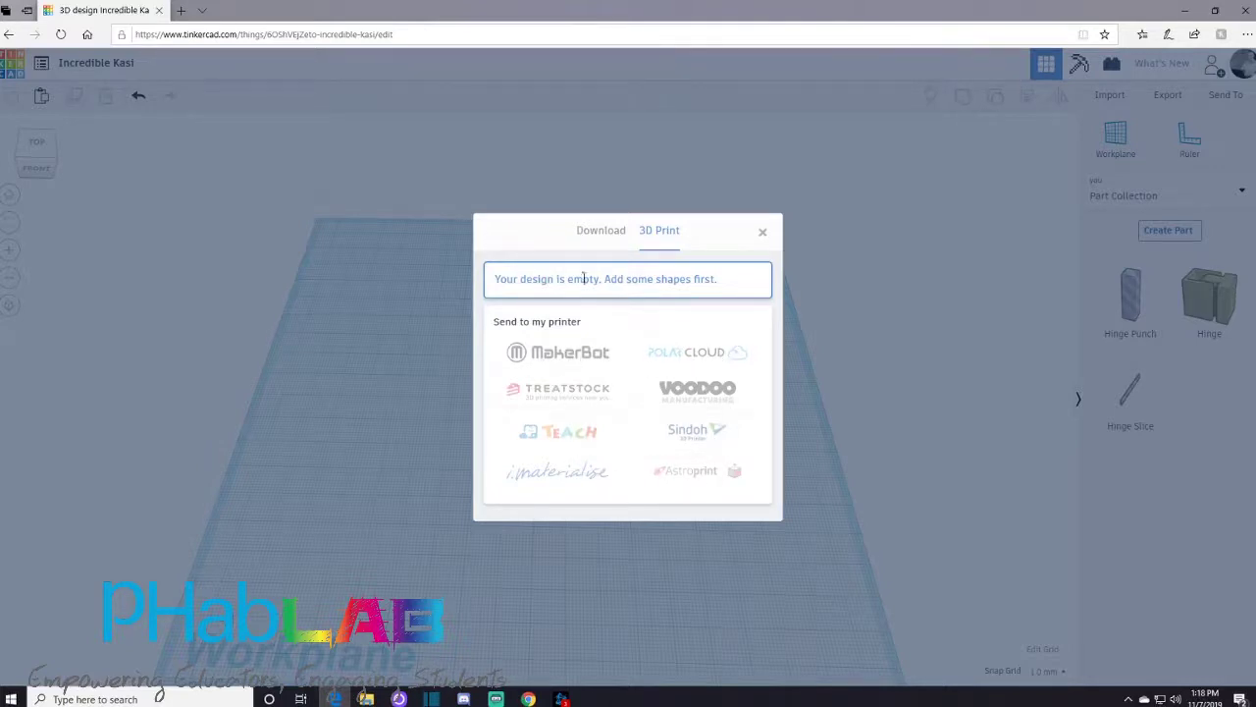
click(599, 230)
click(762, 232)
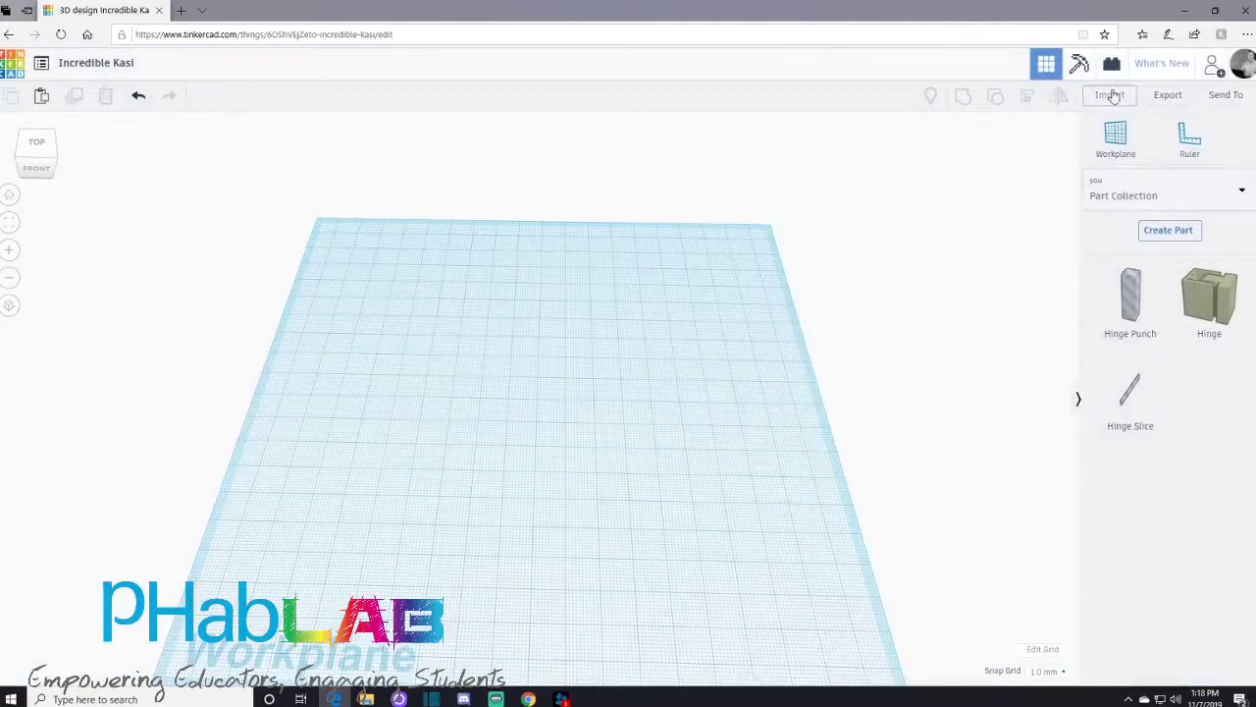
Drop a red box from Basic Shapes and place a workplane on its top face.
click(1188, 202)
click(1130, 242)
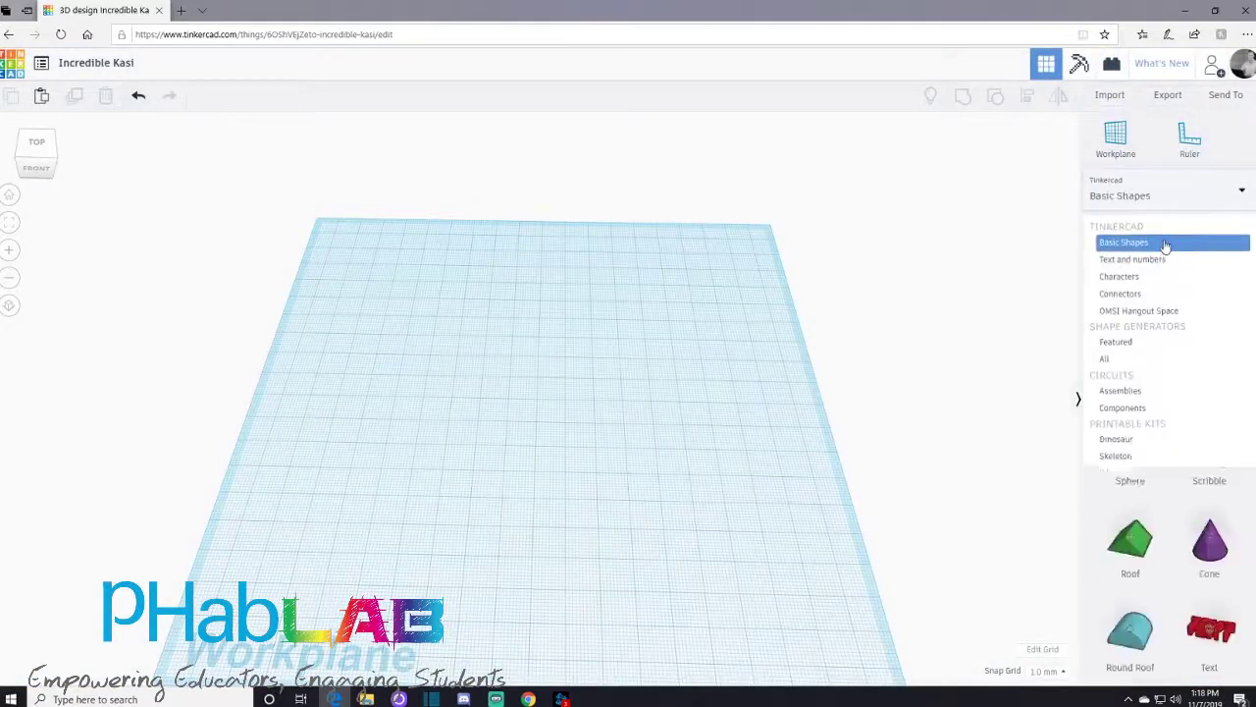
drag(1130, 351, 541, 432)
click(1118, 125)
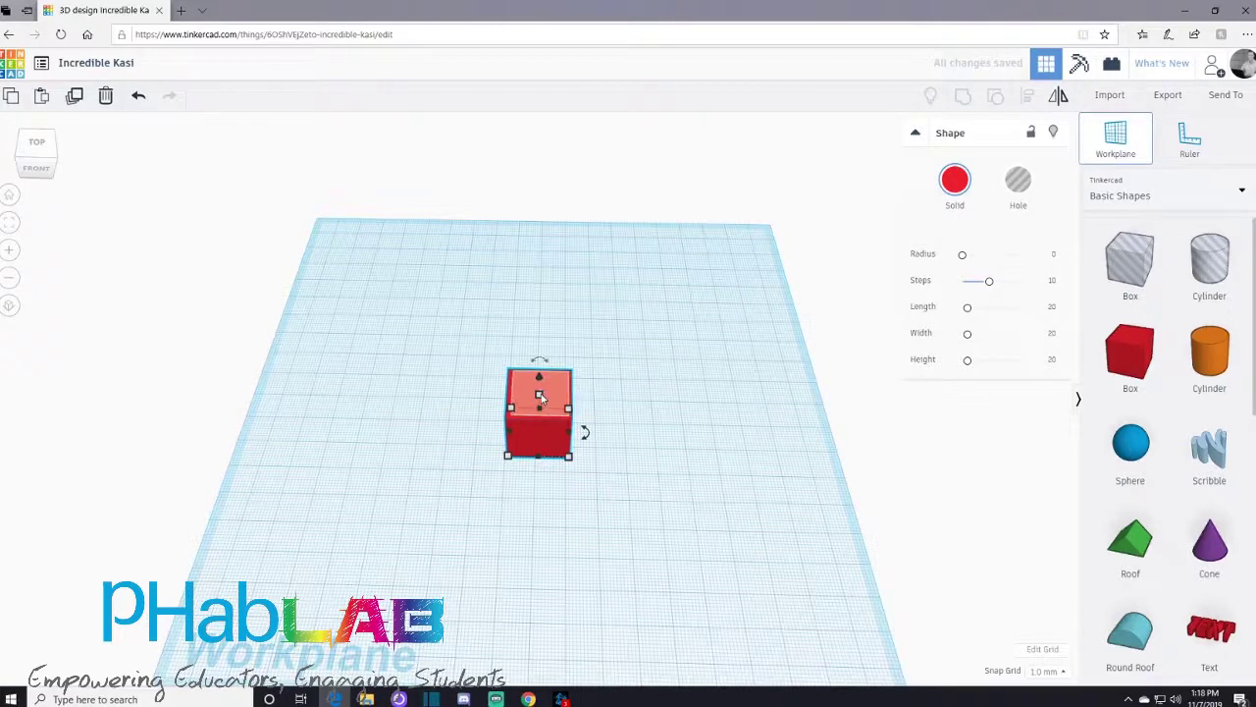
click(541, 395)
Add a second red box onto the raised workplane, then reset the workplane to the ground grid.
mouse_move(759, 472)
mouse_down()
mouse_move(735, 351)
mouse_move(729, 399)
mouse_up()
right_drag(729, 398, 738, 331)
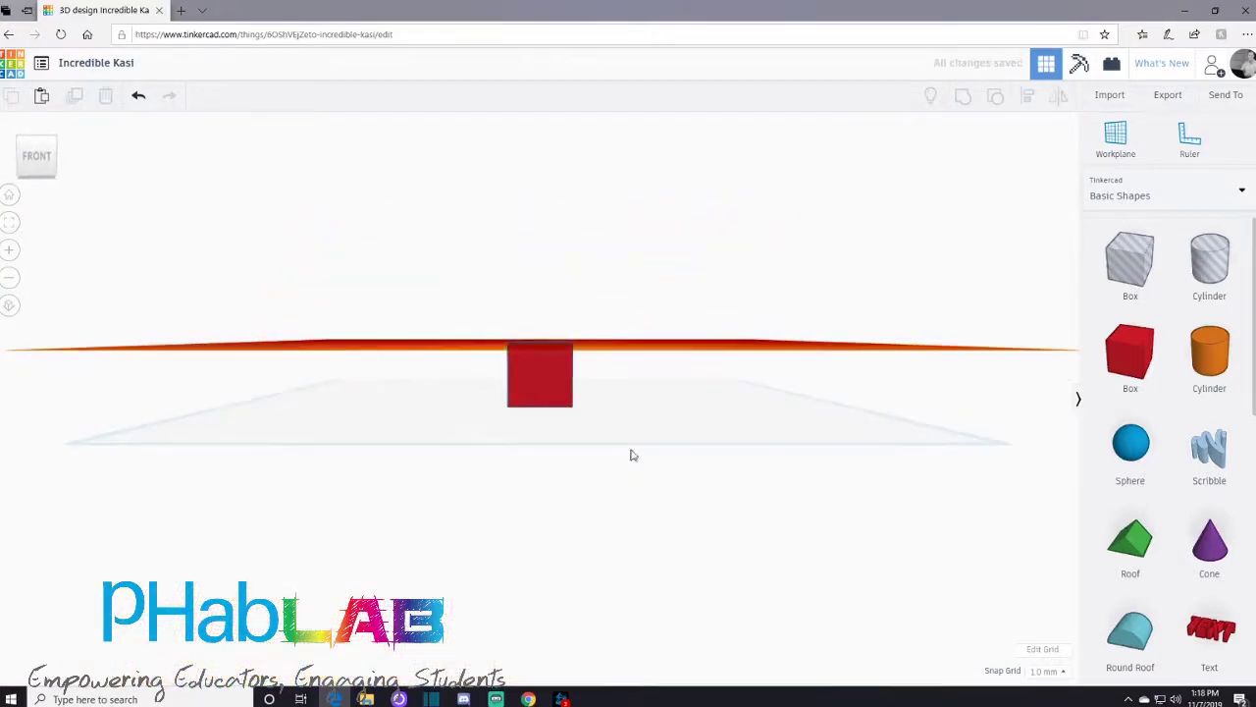
drag(633, 417, 734, 471)
drag(624, 315, 729, 379)
right_drag(729, 379, 718, 482)
drag(1103, 369, 561, 358)
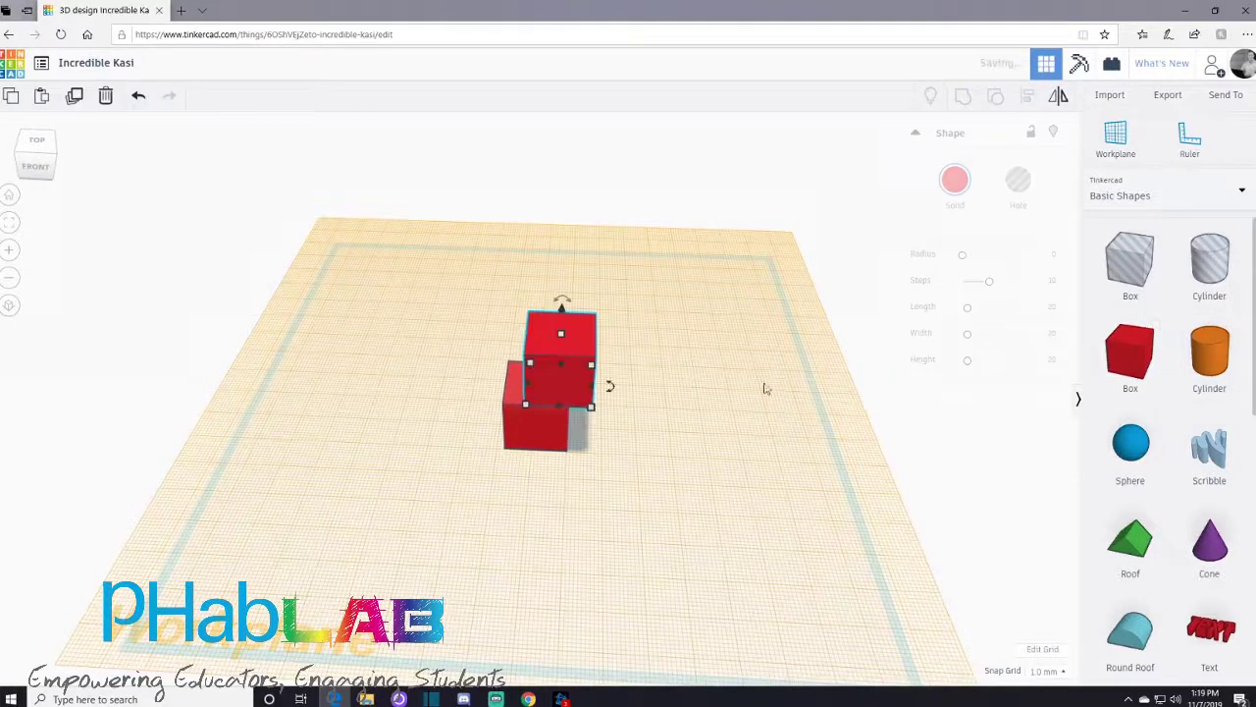
click(1093, 129)
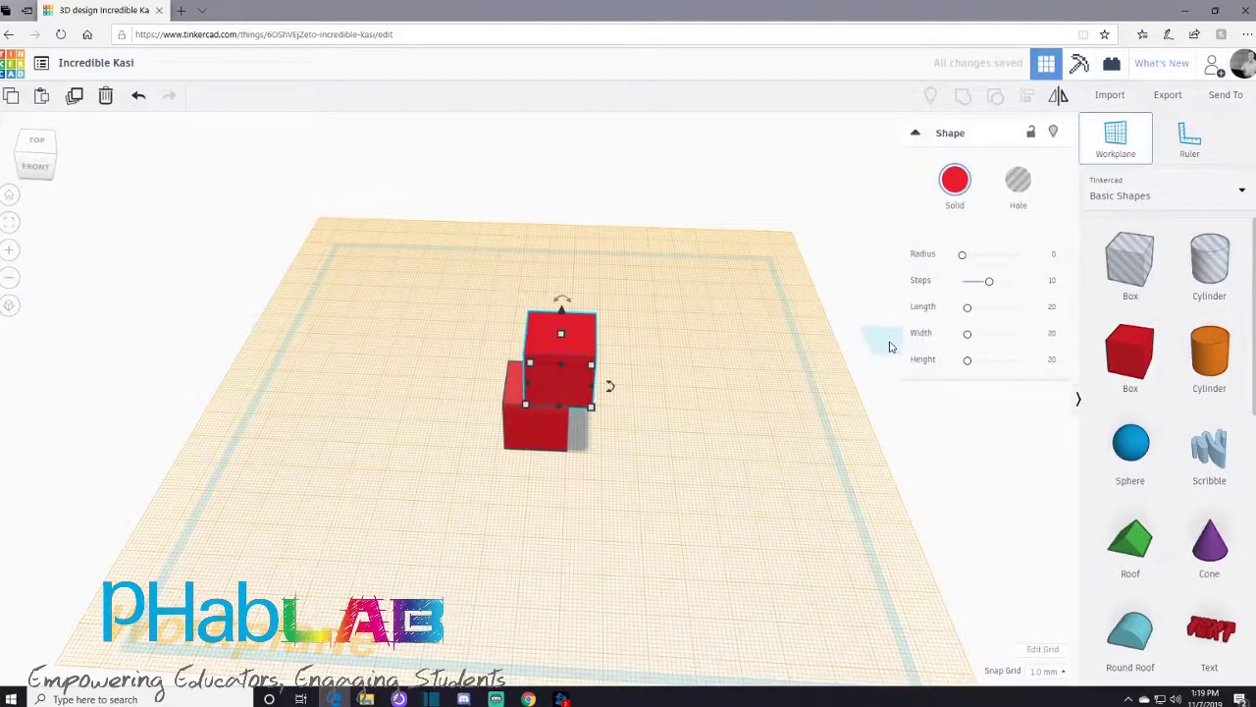
right_drag(835, 468, 751, 479)
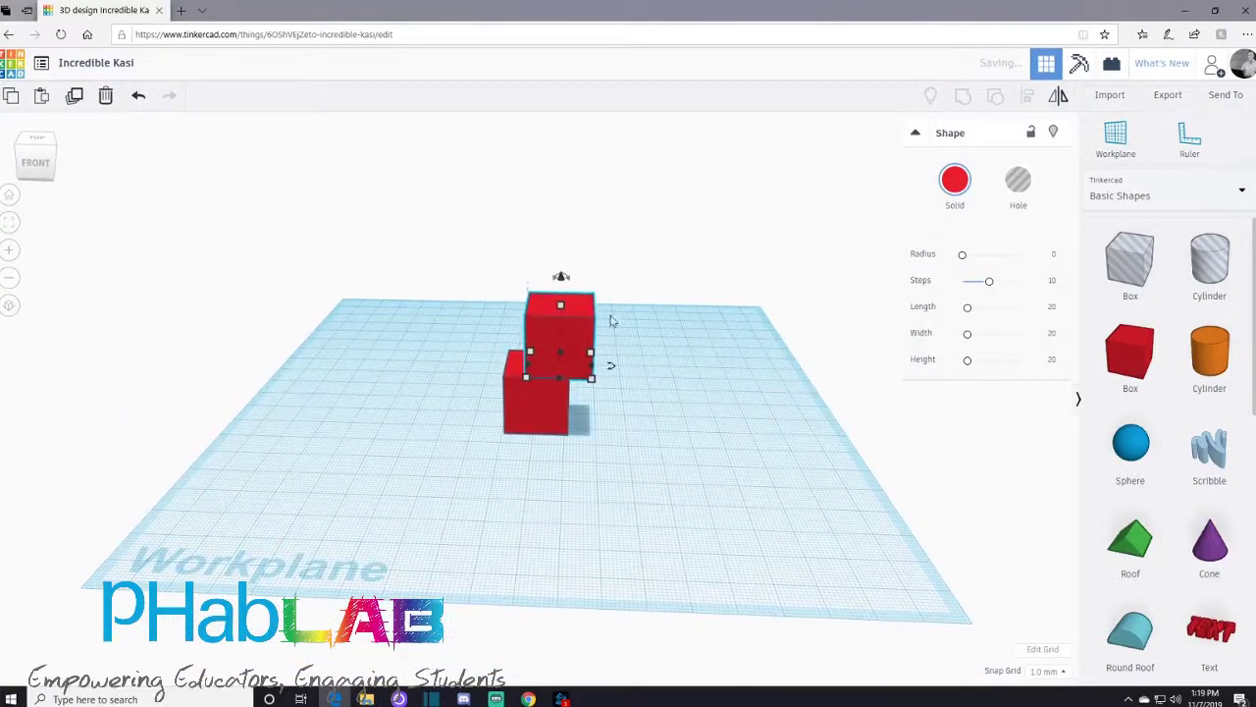
Place the ruler at the box's front corner and shift the upper box off and back.
click(1205, 140)
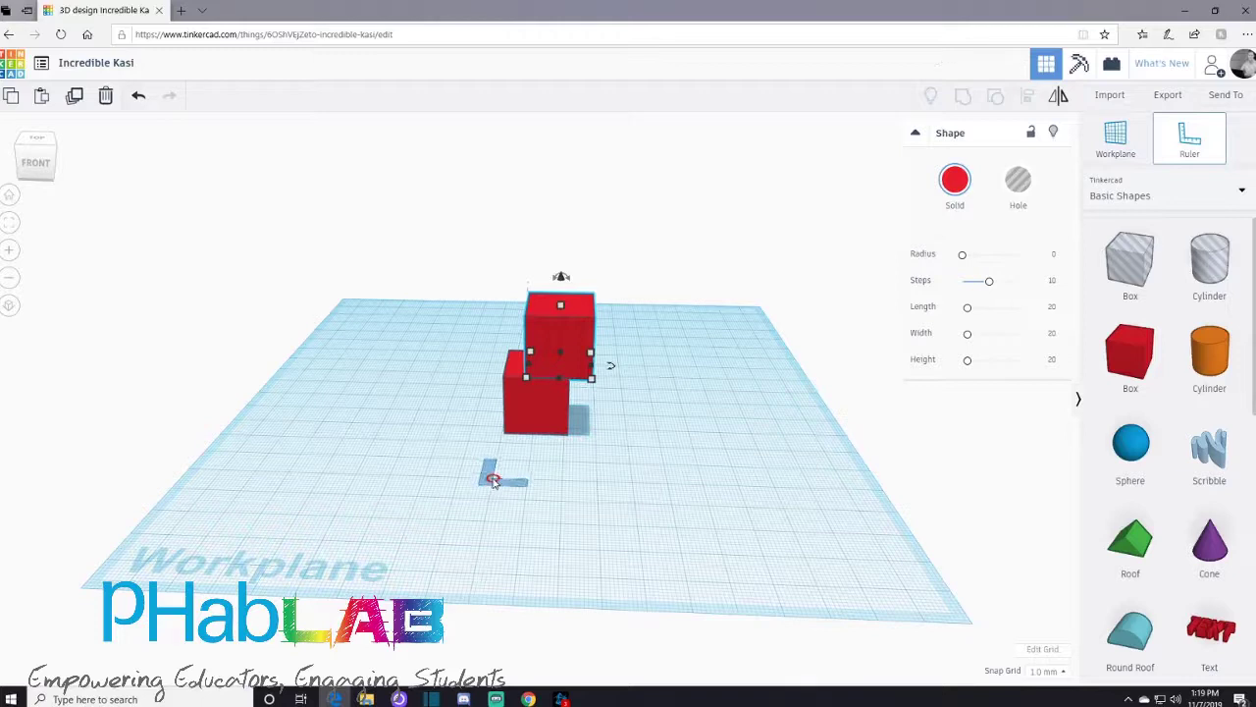
click(492, 477)
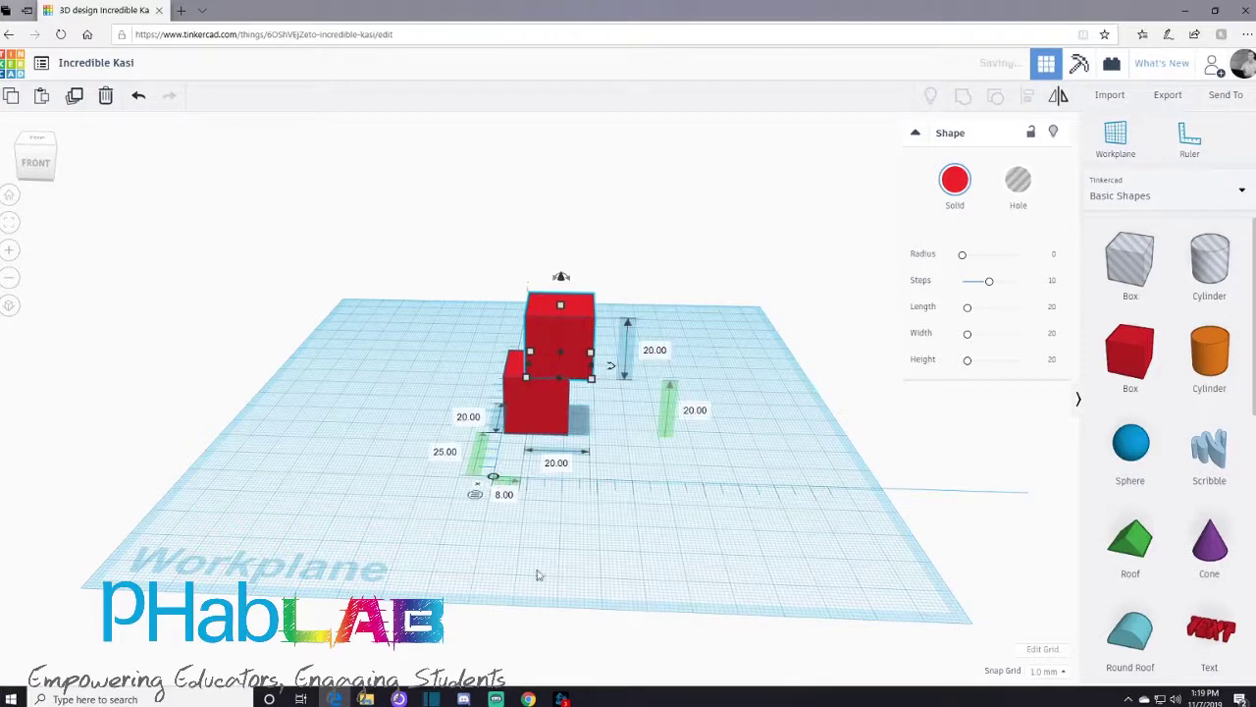
right_drag(533, 572, 638, 601)
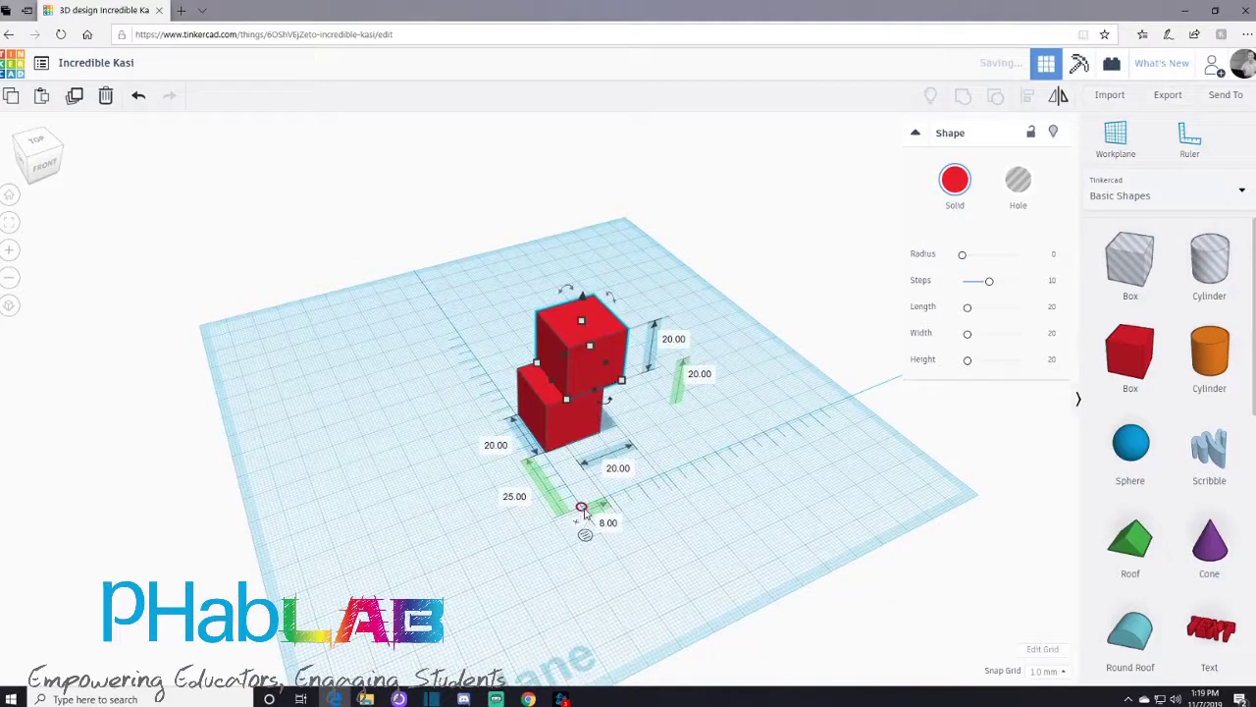
drag(581, 508, 549, 454)
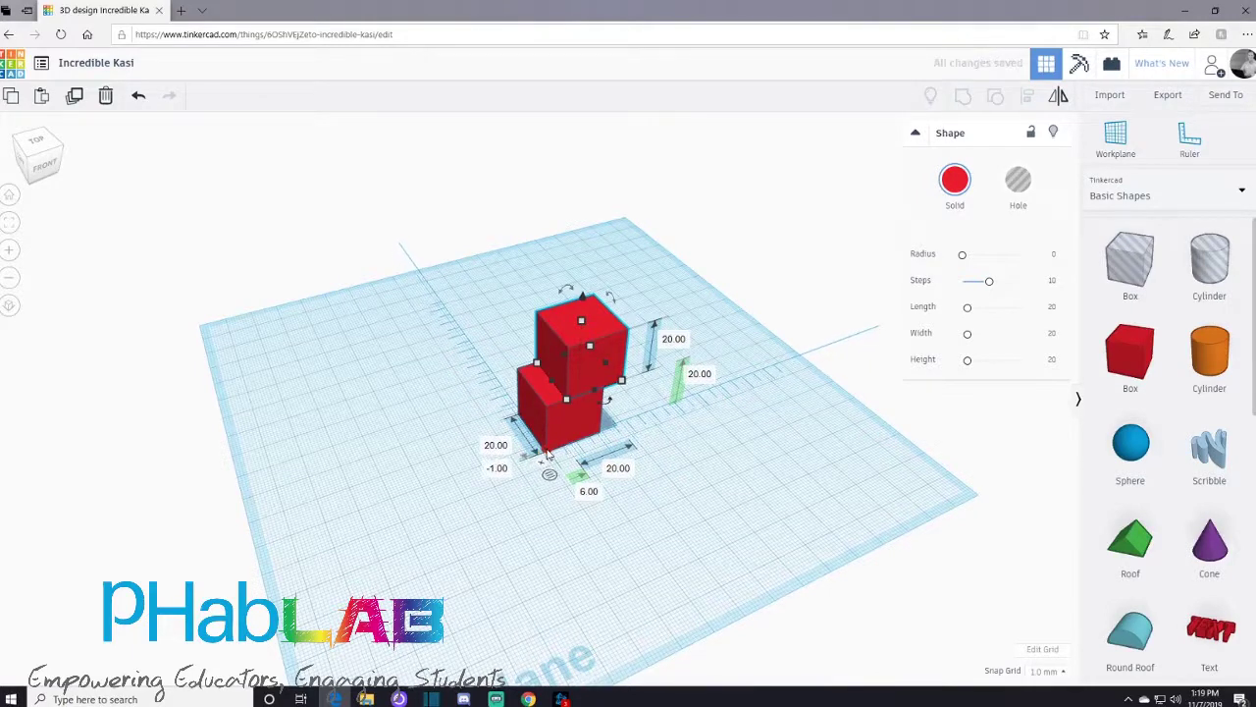
click(546, 539)
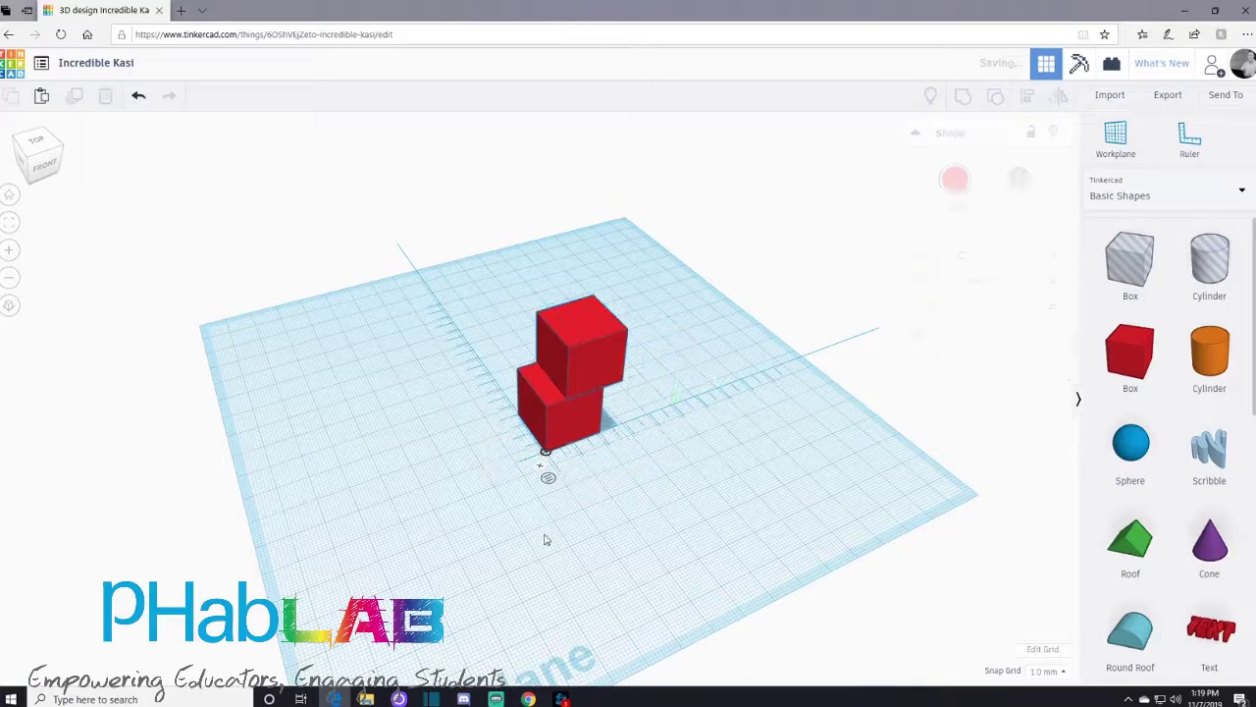
drag(603, 374, 729, 301)
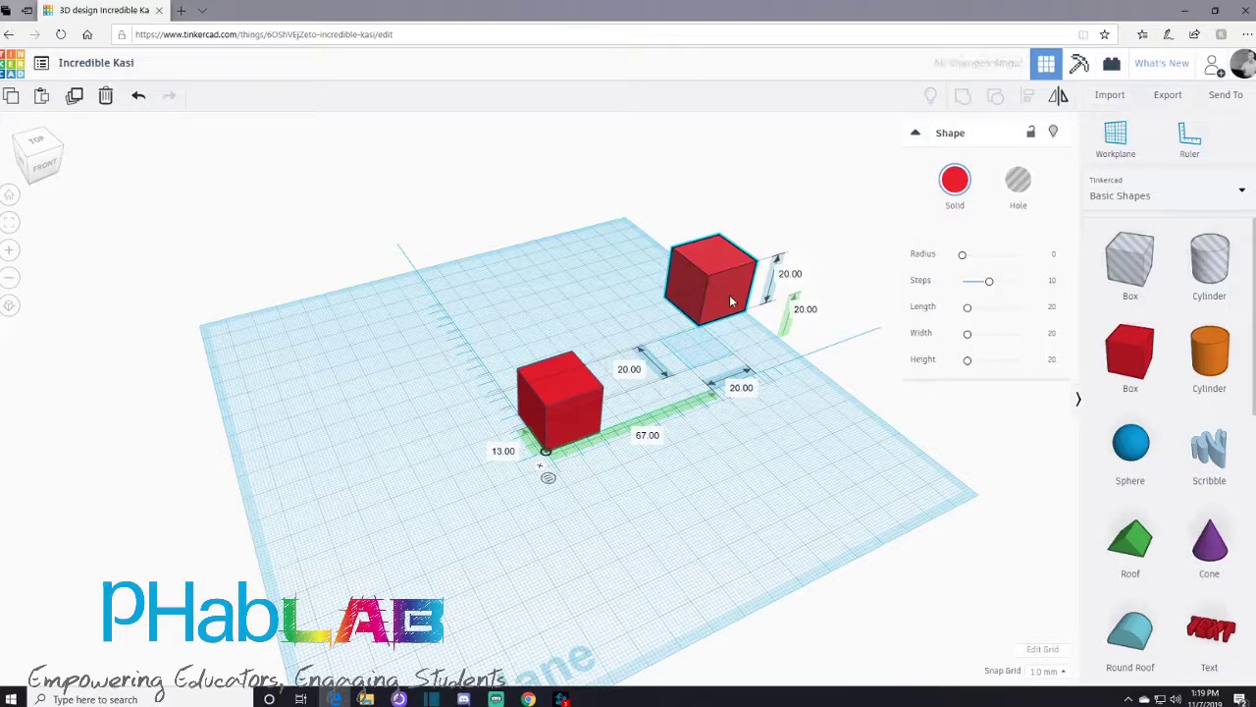
drag(729, 300, 701, 312)
Select both boxes, raise them 1 mm with Ctrl+Up, then delete the upper box.
click(539, 399)
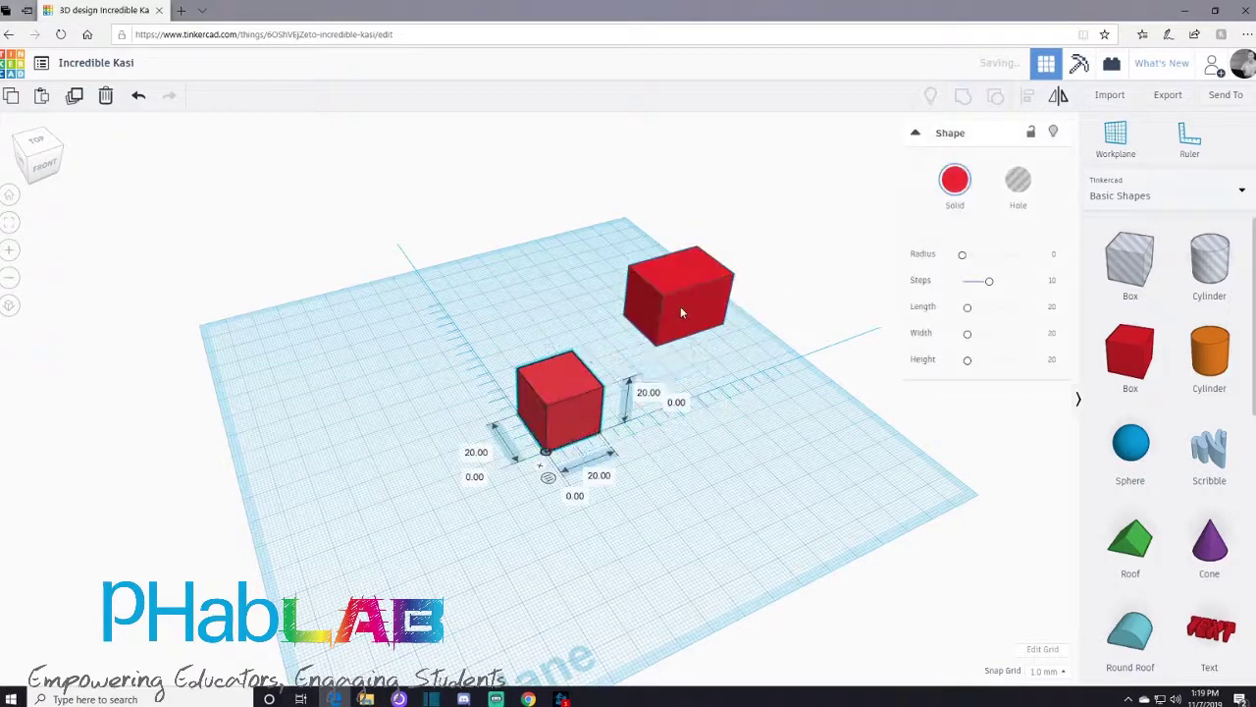
click(680, 306)
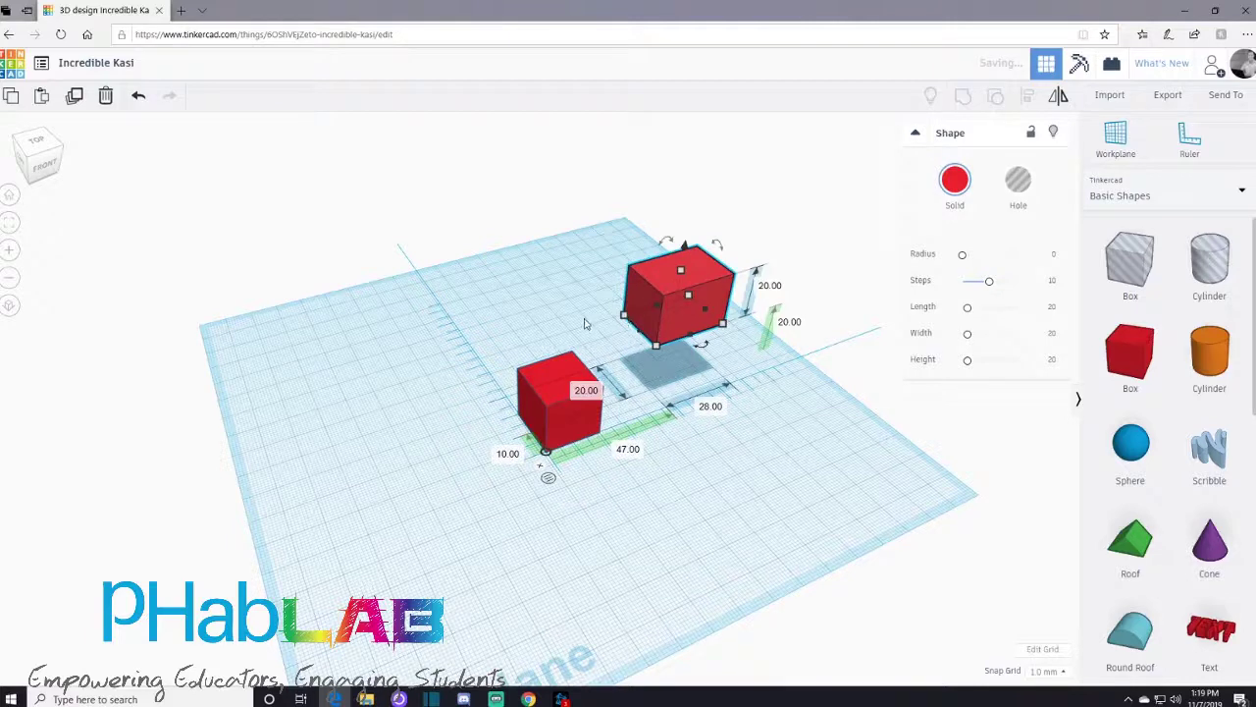
shift+click(540, 402)
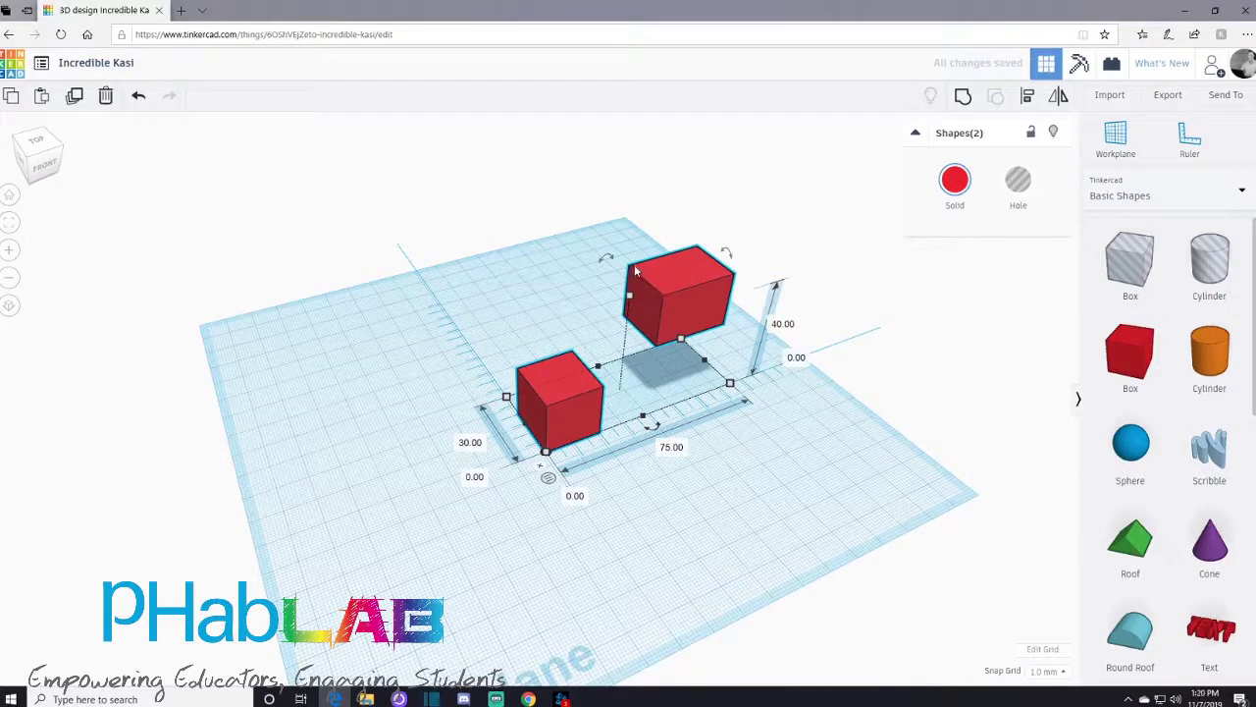
key(ctrl+Up)
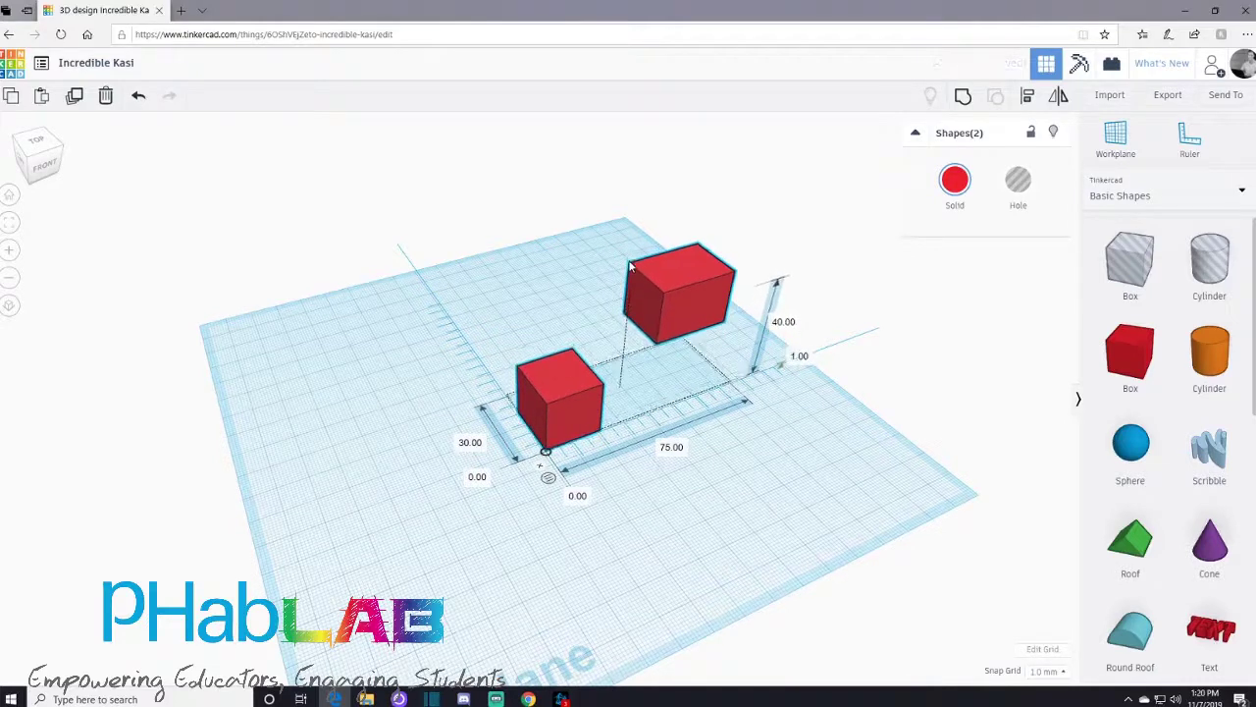
click(700, 540)
click(667, 279)
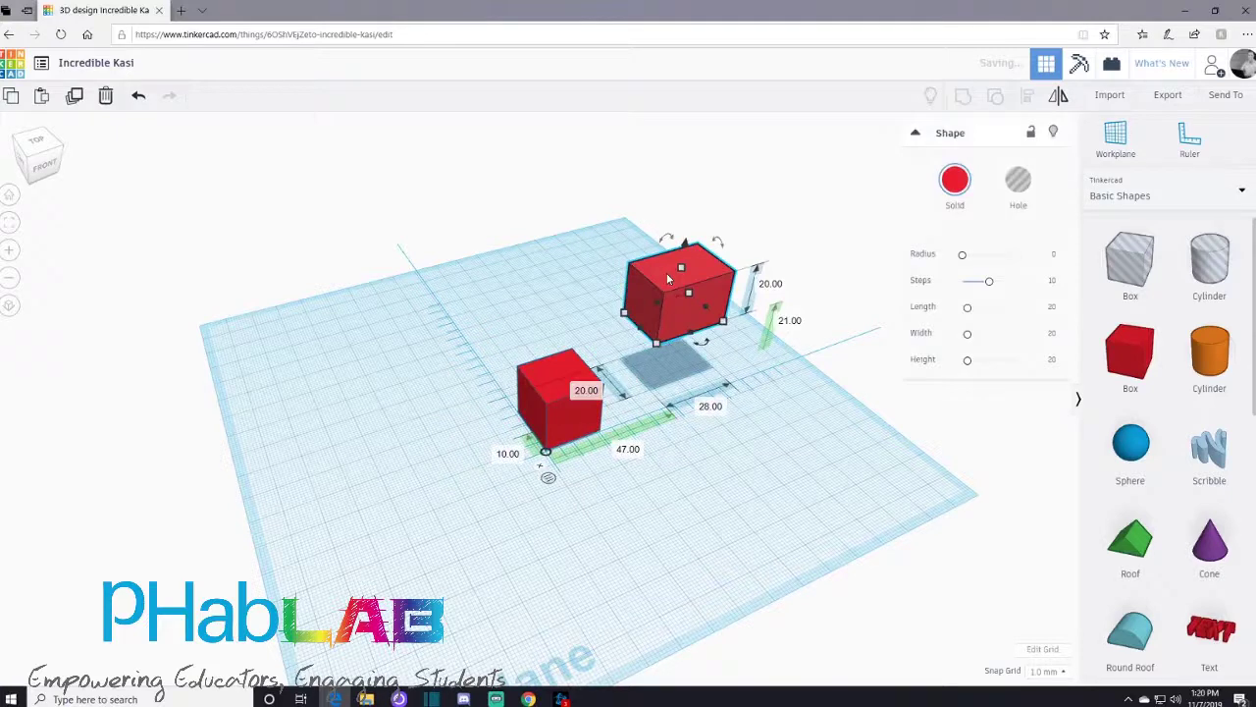
key(Delete)
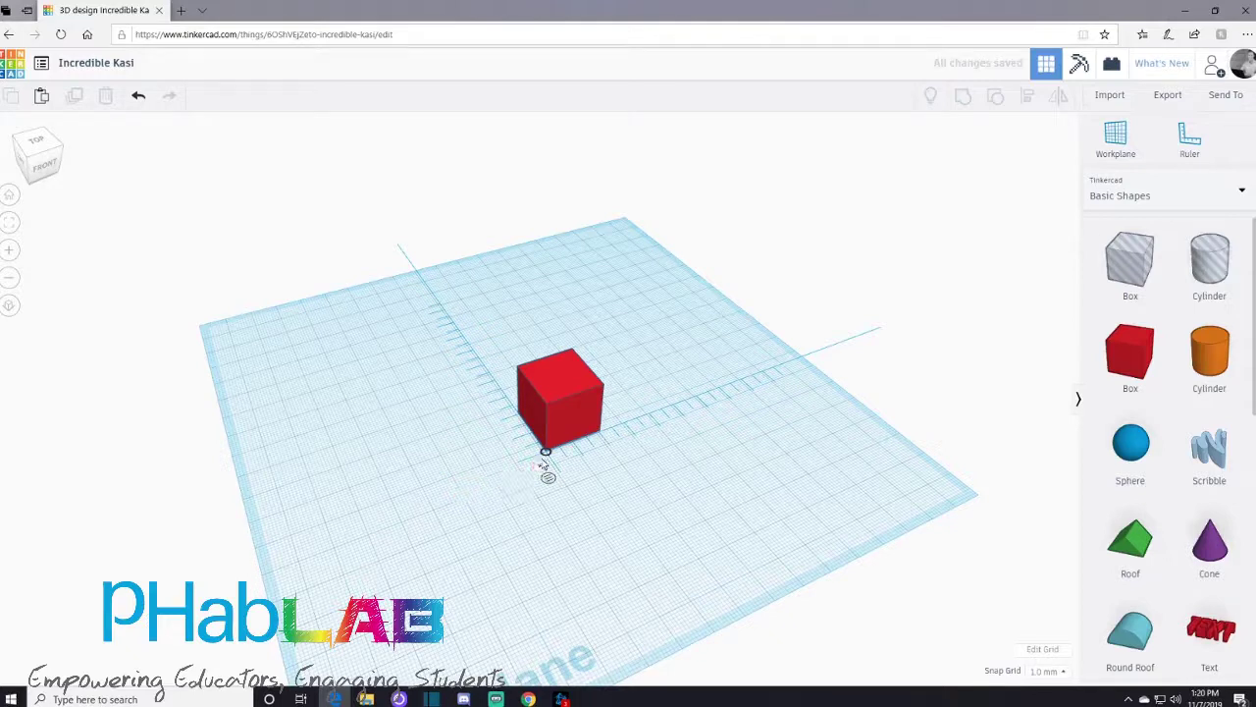
Dismiss the ruler, zoom in and return to Home view, then delete the red cube.
mouse_move(539, 468)
click(538, 467)
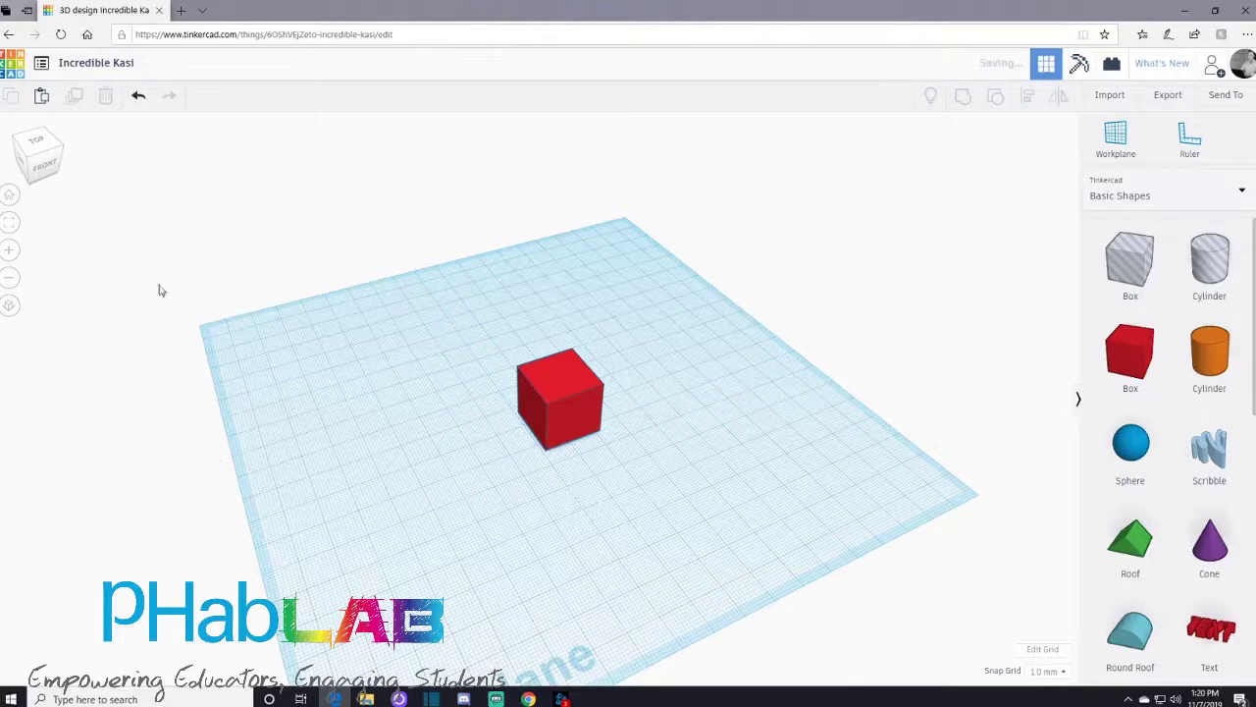
click(10, 226)
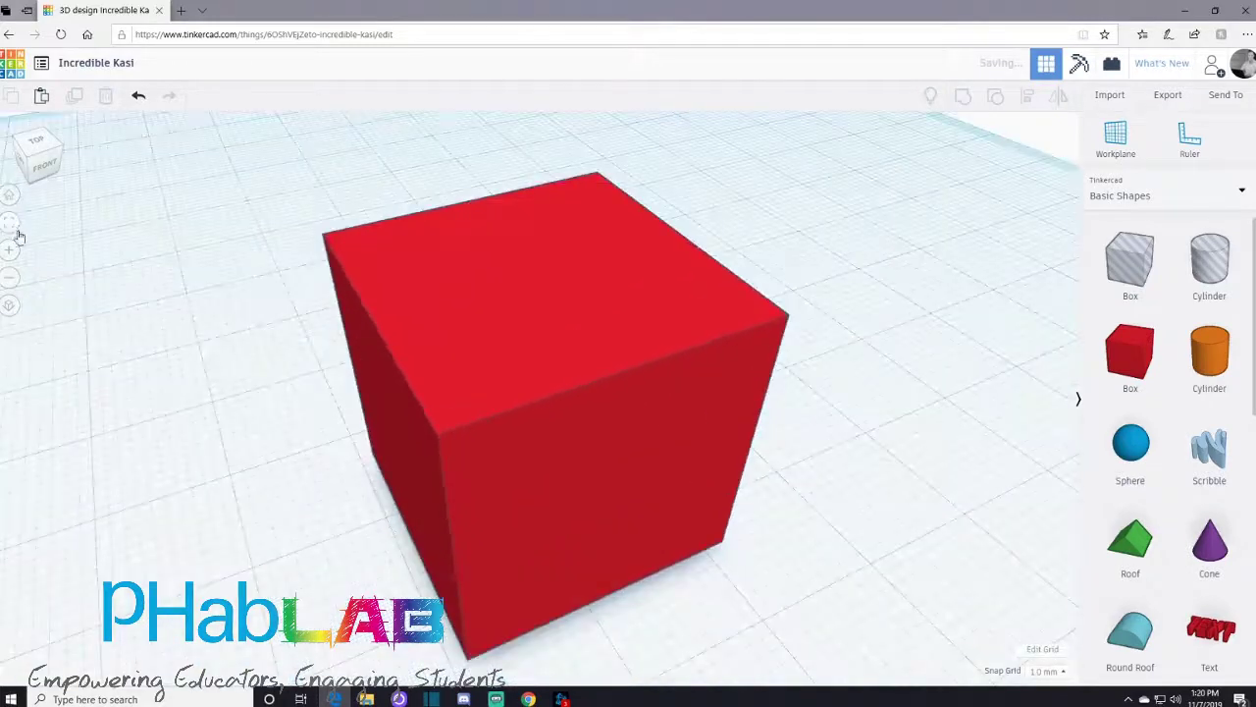
click(9, 195)
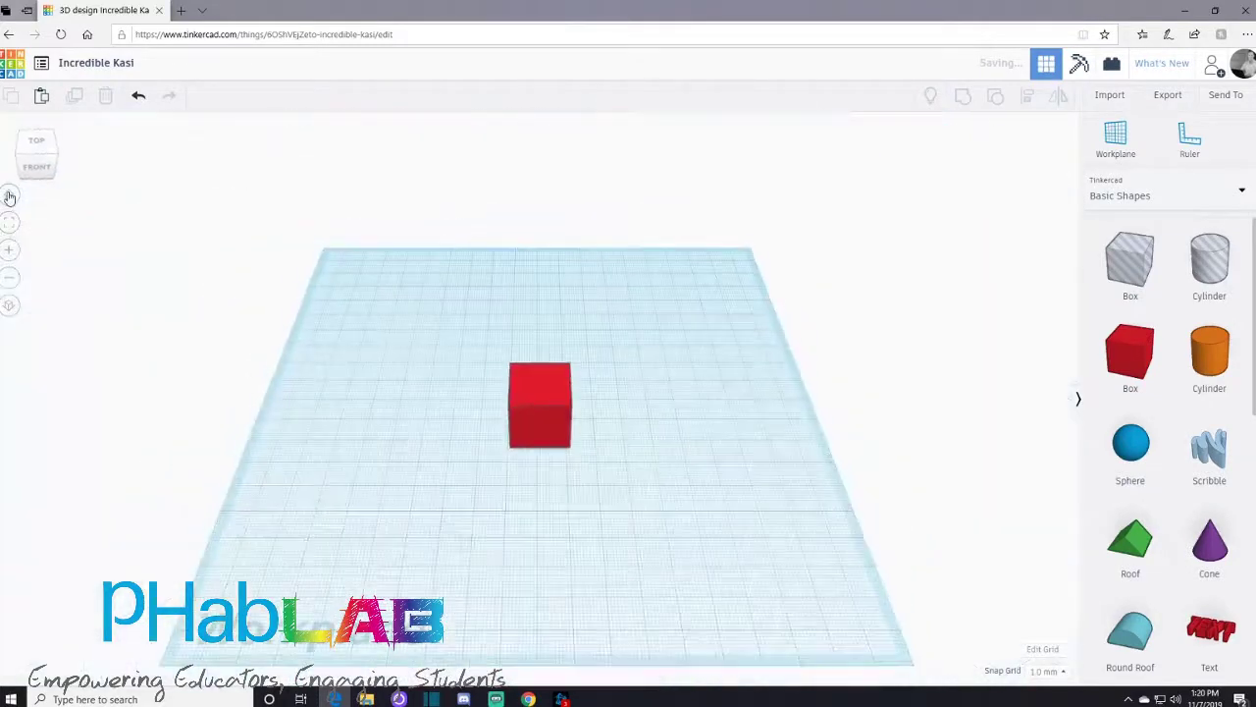
click(542, 394)
key(Delete)
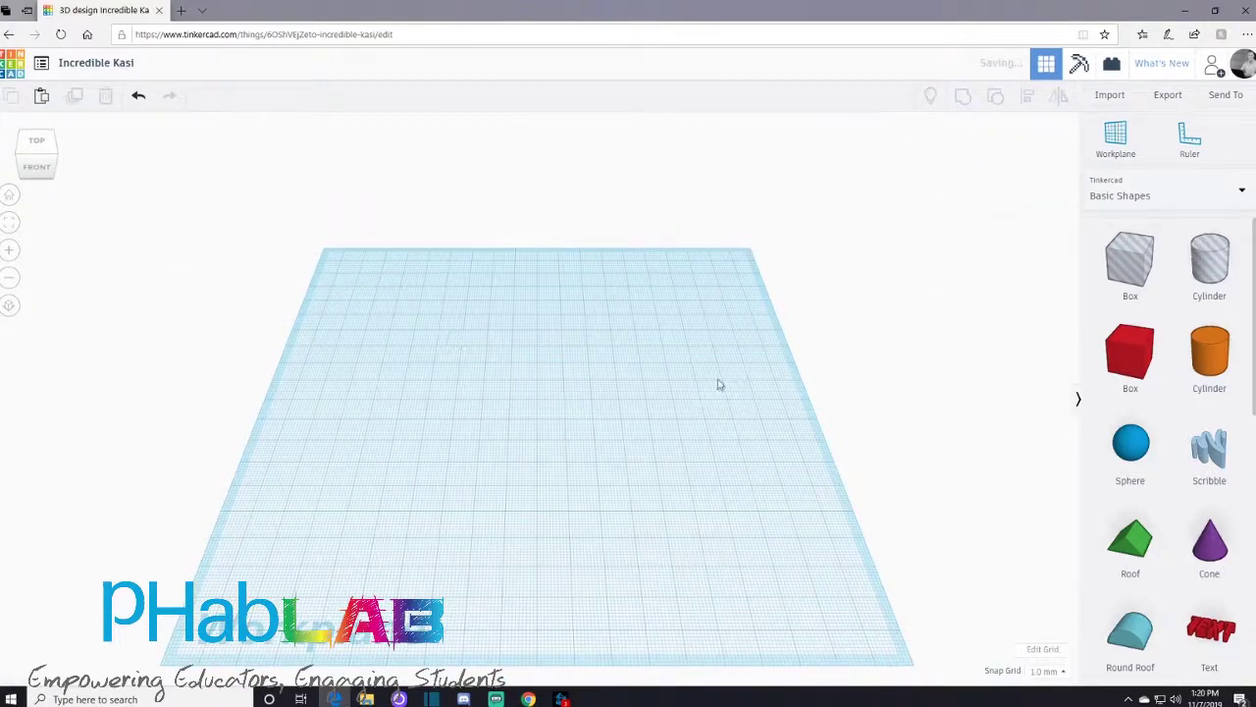
Check the grid units in Edit Grid without changes, then drop a new red box onto the workplane.
click(1048, 651)
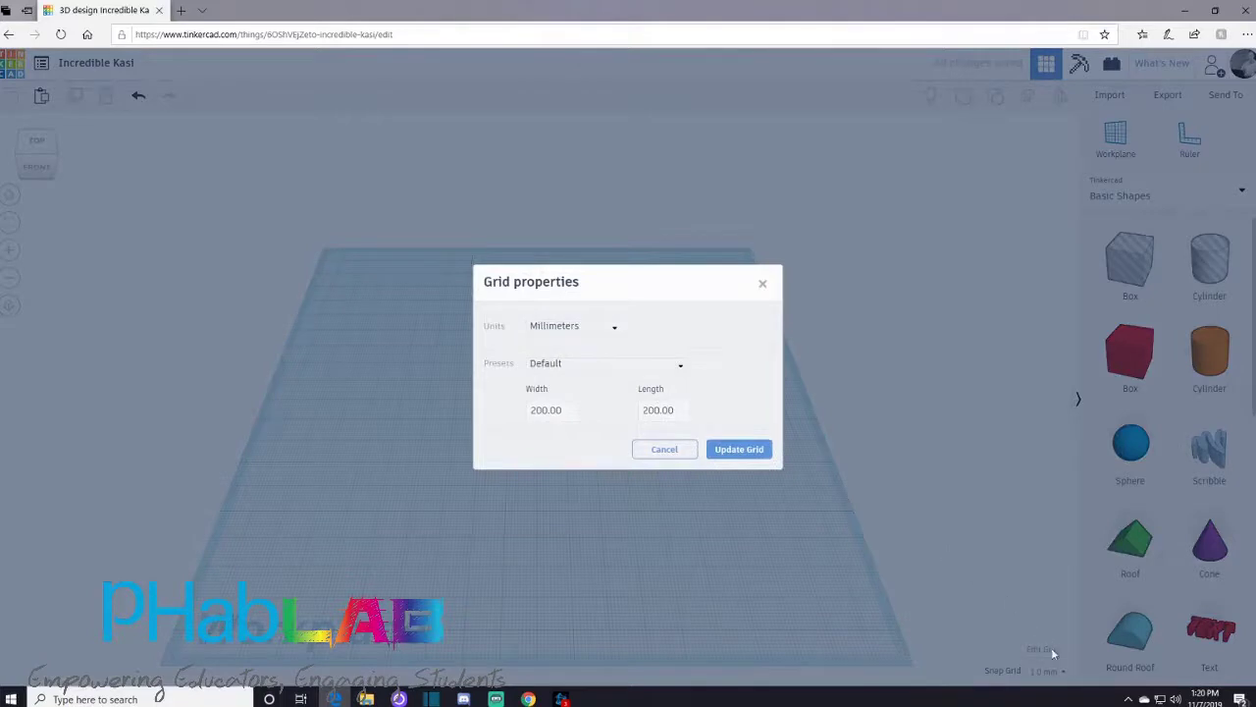
click(587, 333)
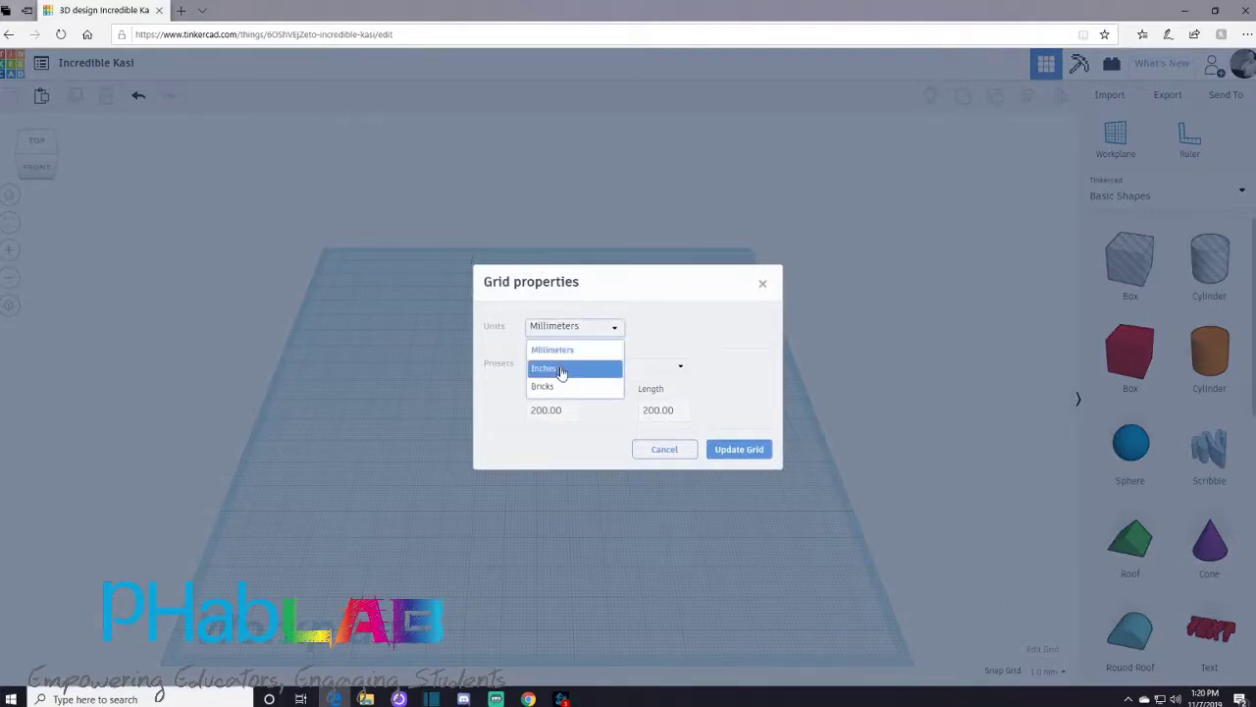
click(588, 490)
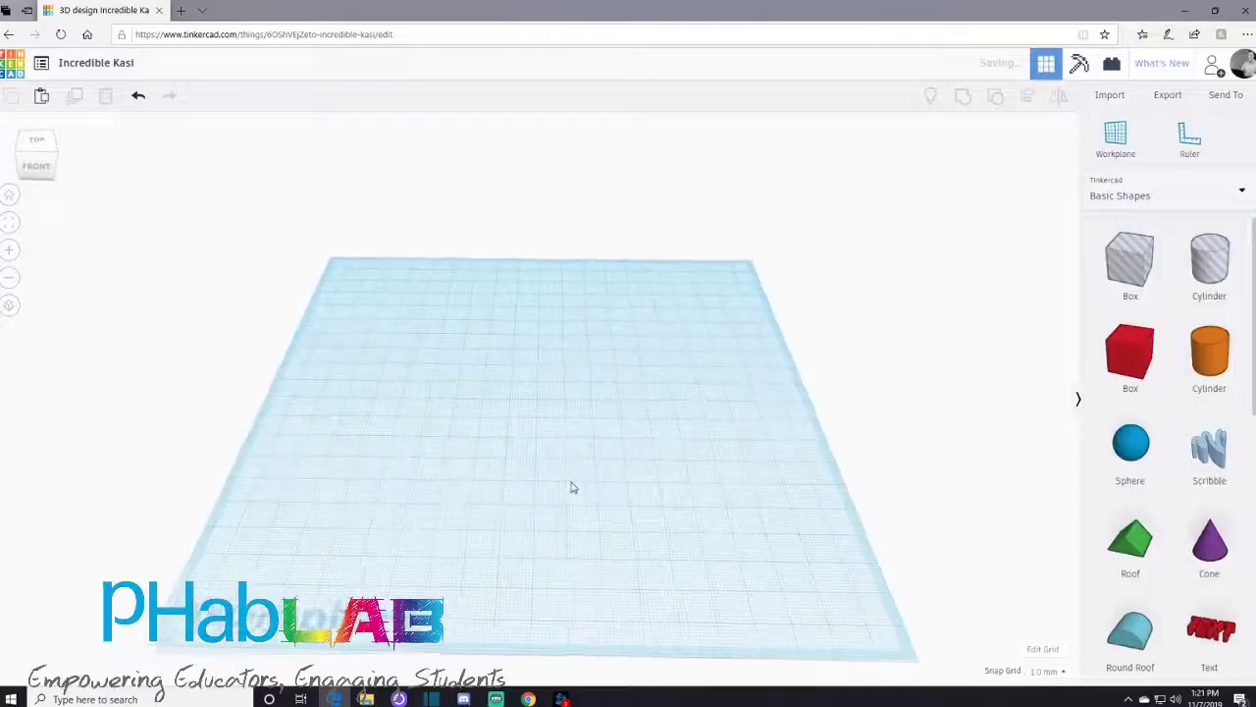
drag(1148, 378, 481, 417)
Switch the grid units to Inches so the 20.00 box sizes read in inches.
click(485, 410)
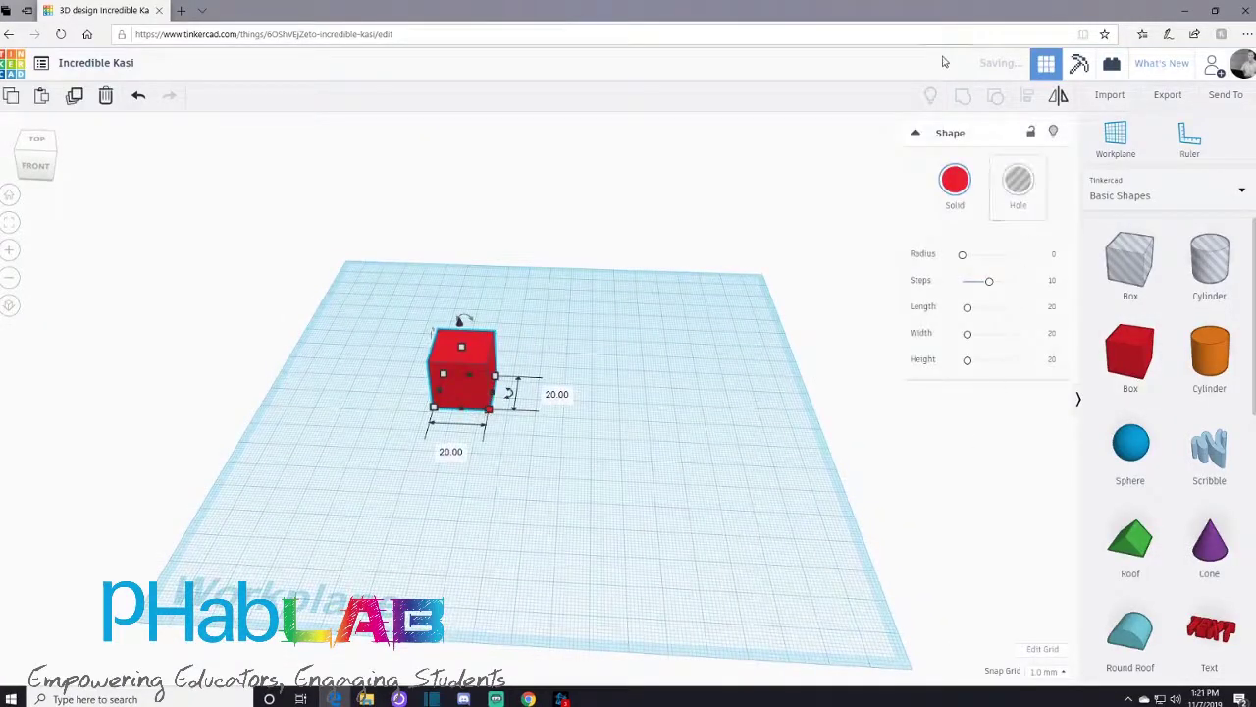
click(1044, 649)
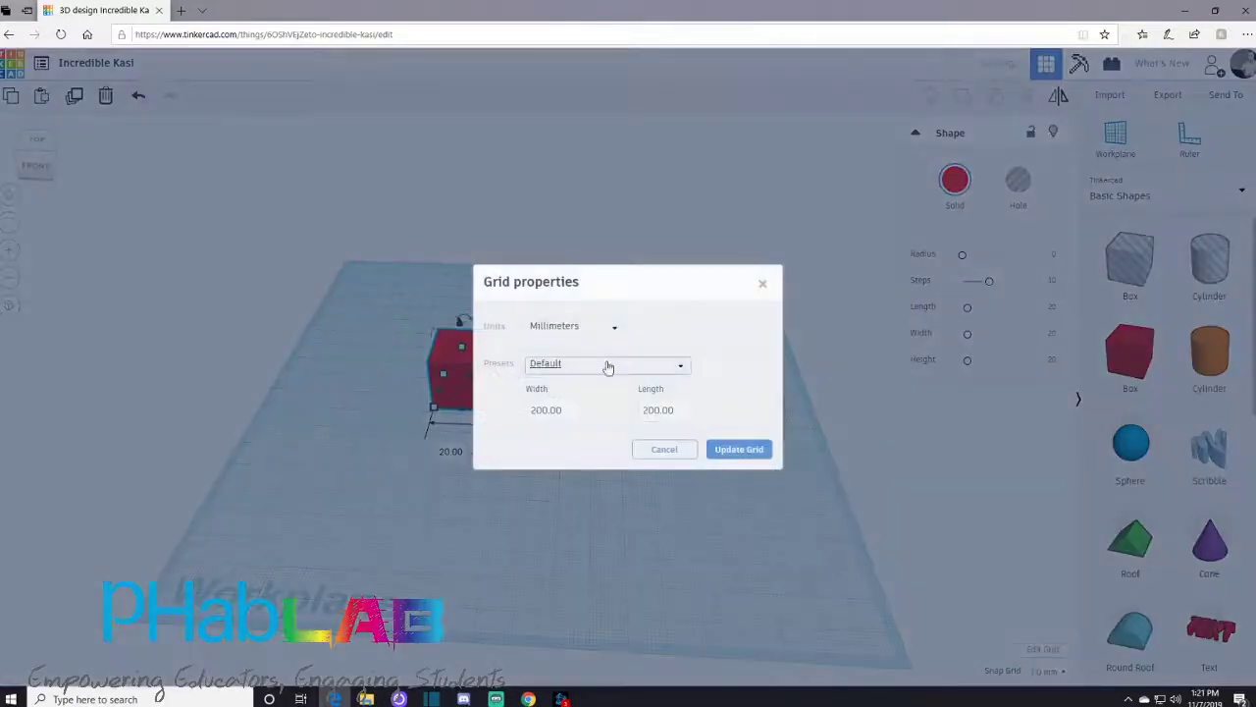
click(579, 328)
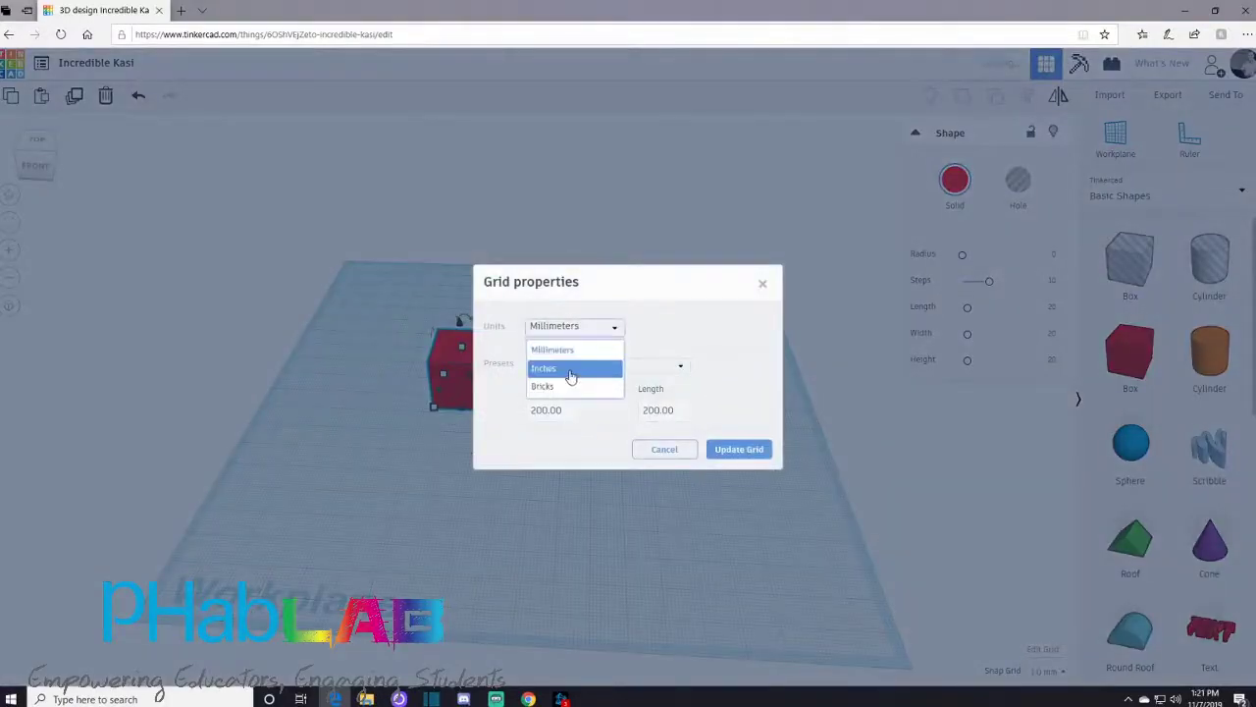
click(572, 368)
click(726, 448)
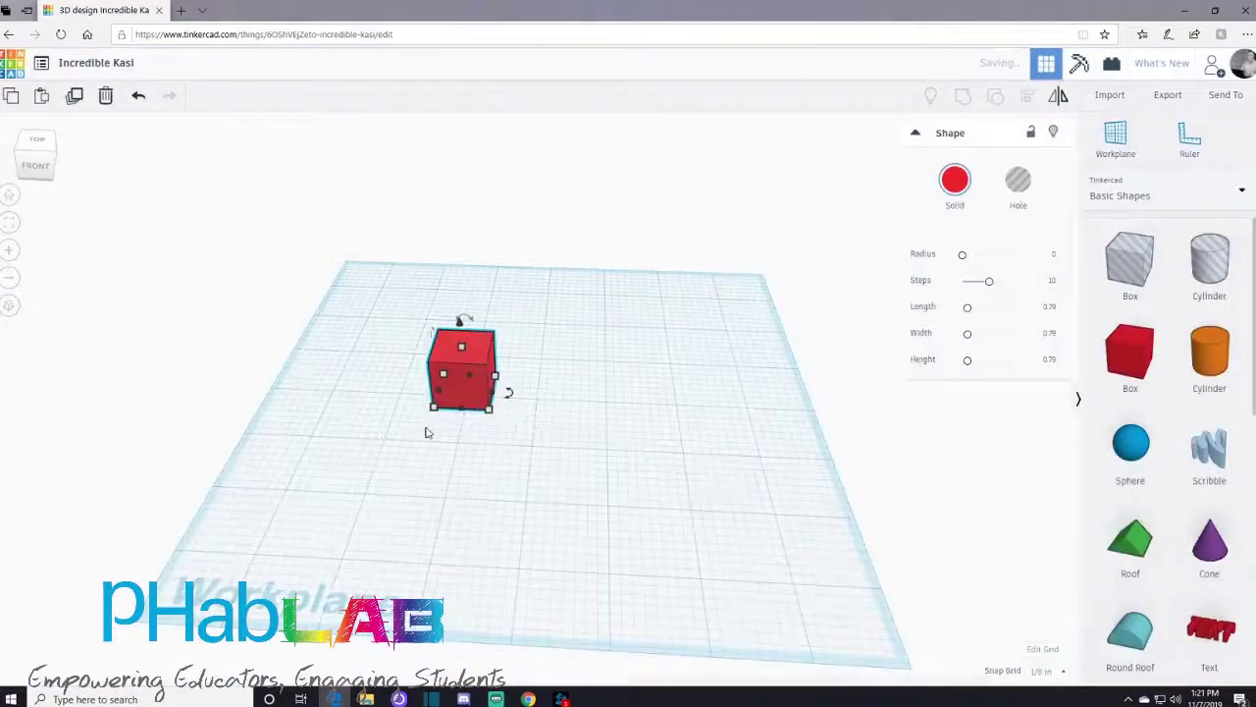
click(477, 412)
mouse_move(490, 412)
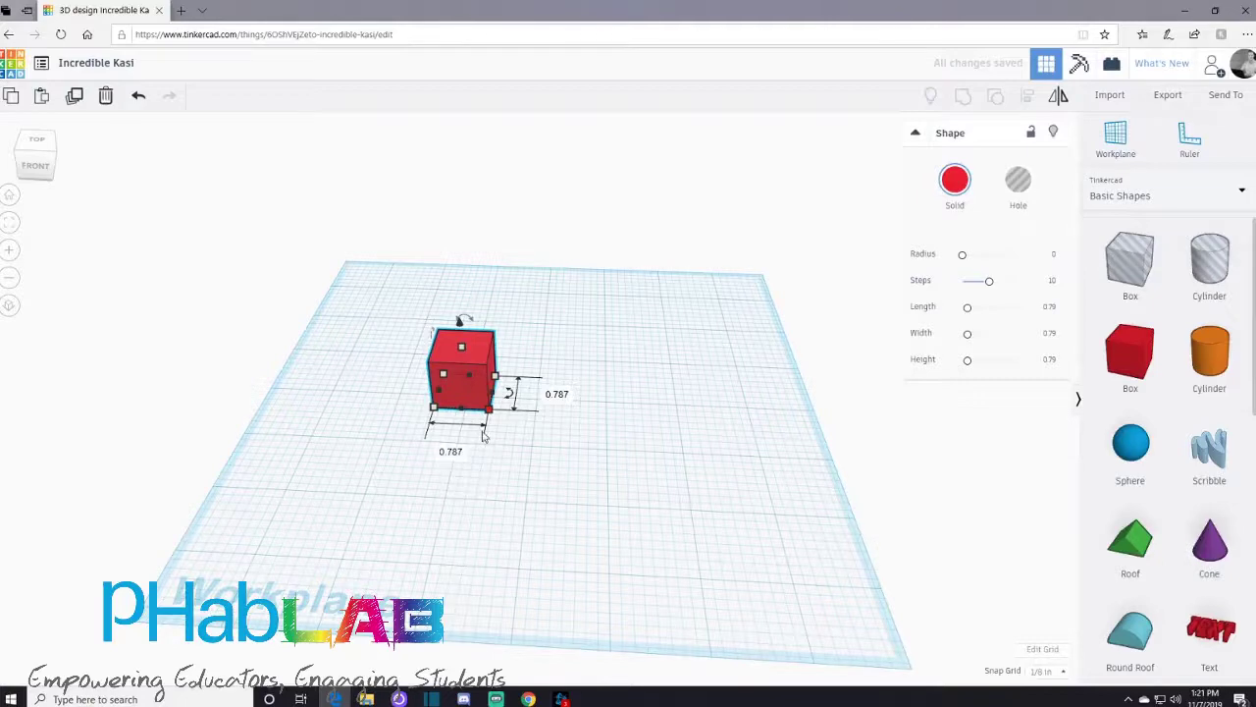
Switch the grid units back to Millimeters and delete the red box.
click(1045, 648)
click(1045, 648)
click(555, 329)
click(566, 350)
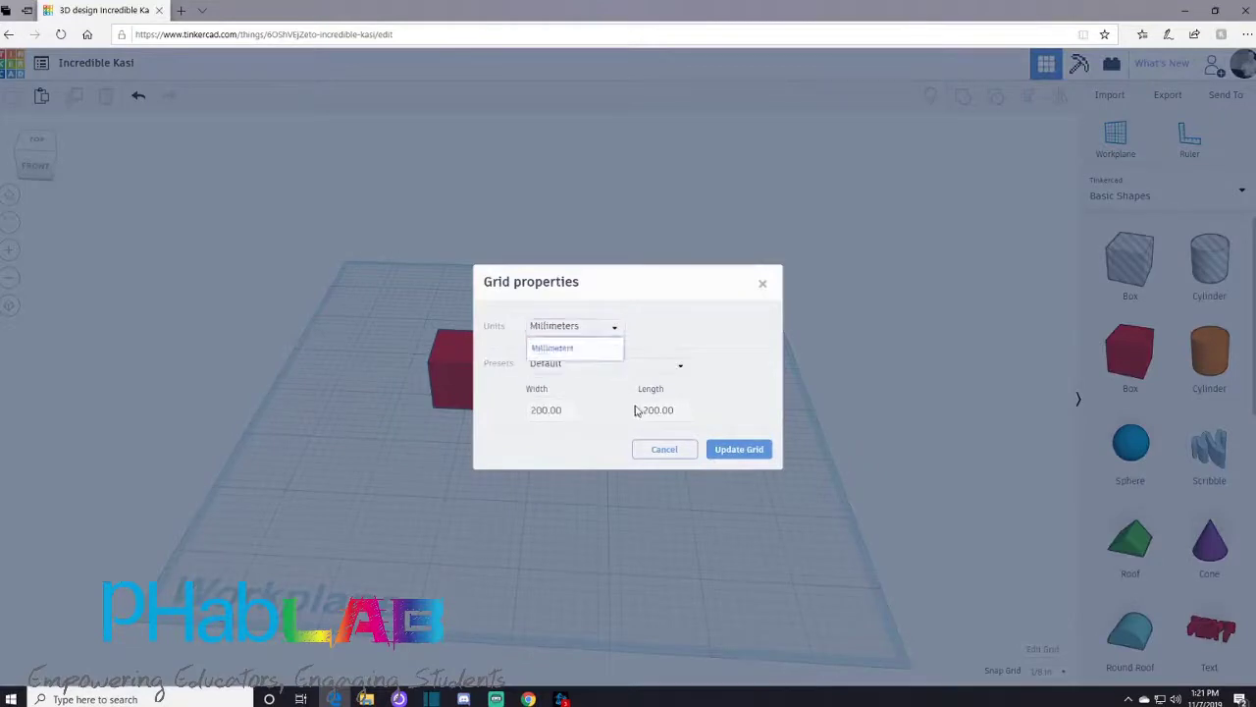
click(738, 449)
click(465, 368)
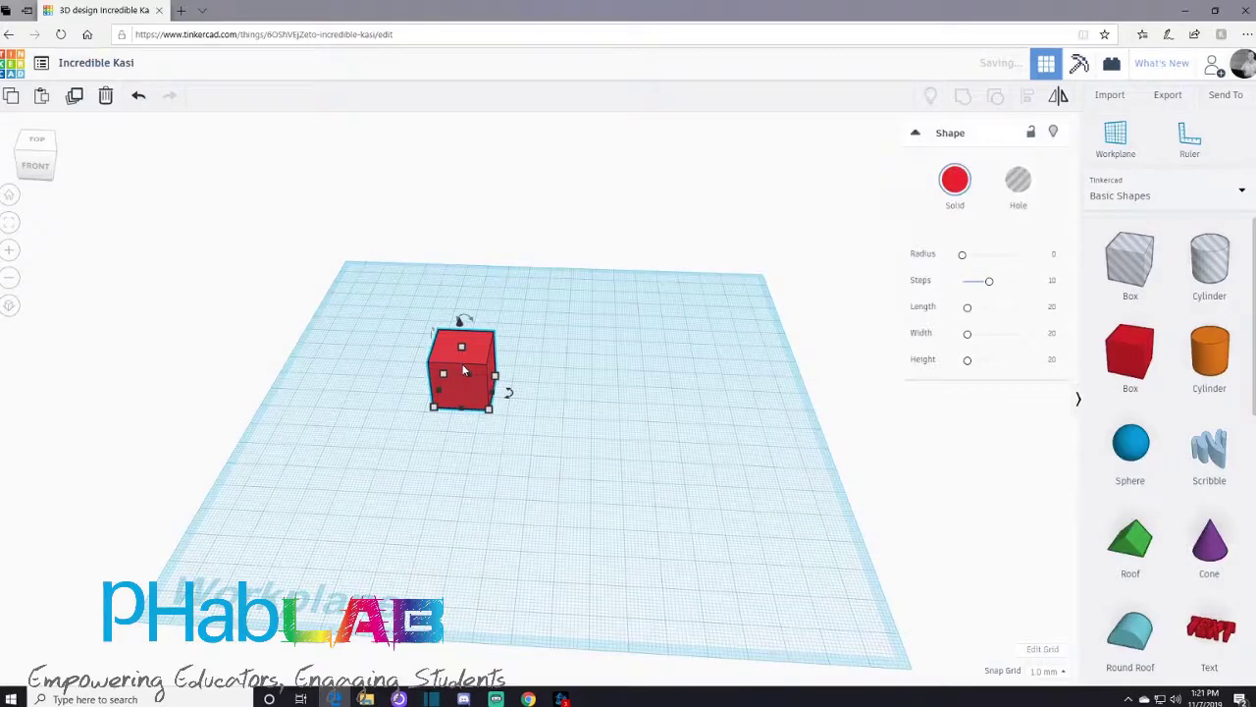
key(Delete)
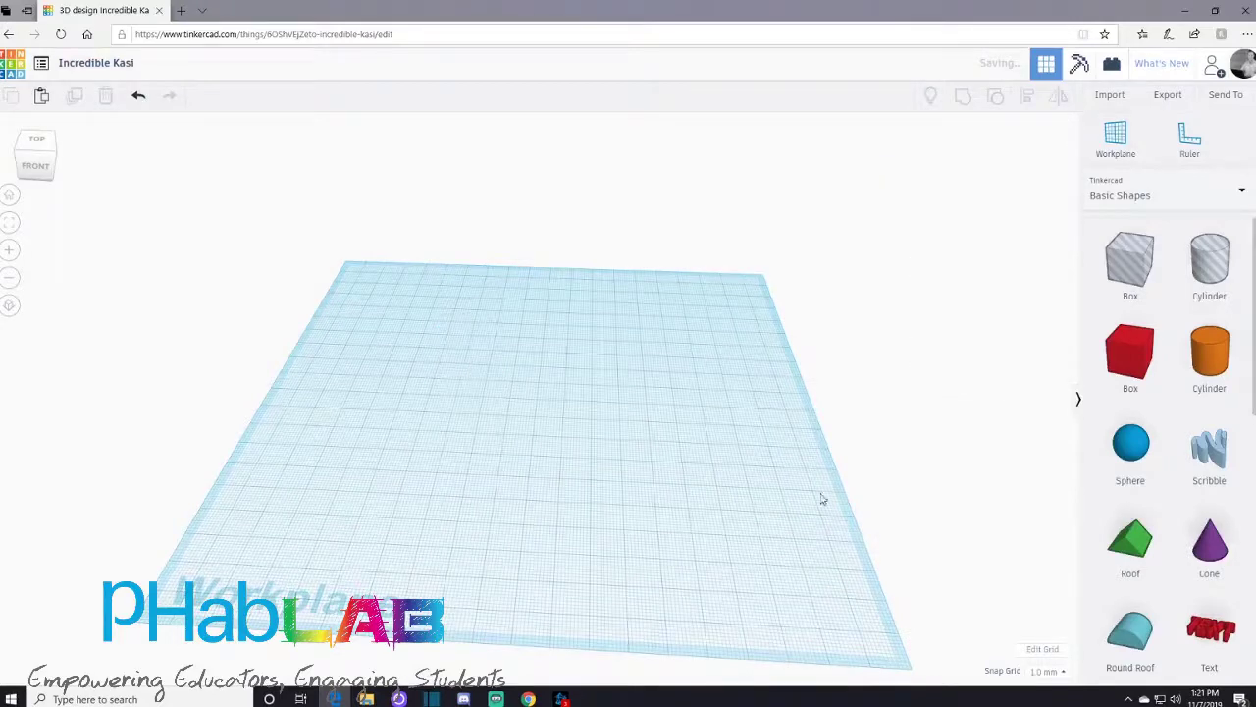
Choose the Dremel 3D40/3D45 preset (152.40 × 254.00 mm) in Grid properties and update the grid.
click(1040, 649)
click(542, 416)
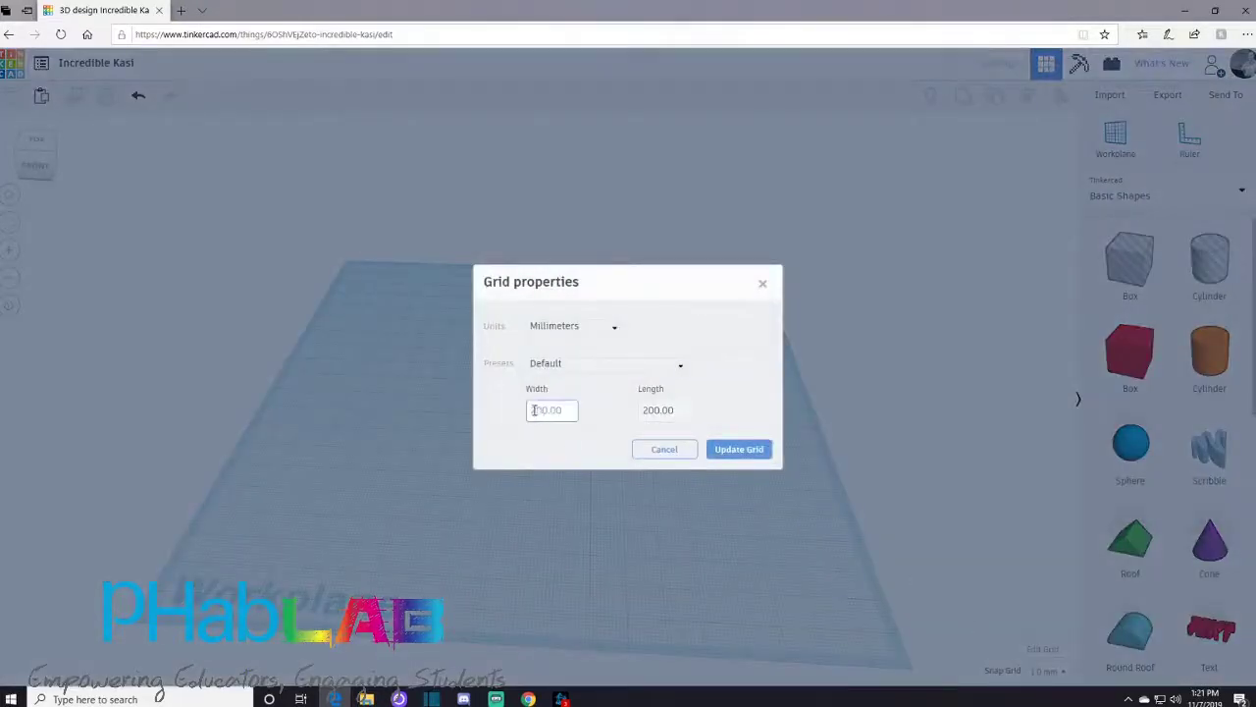
click(561, 367)
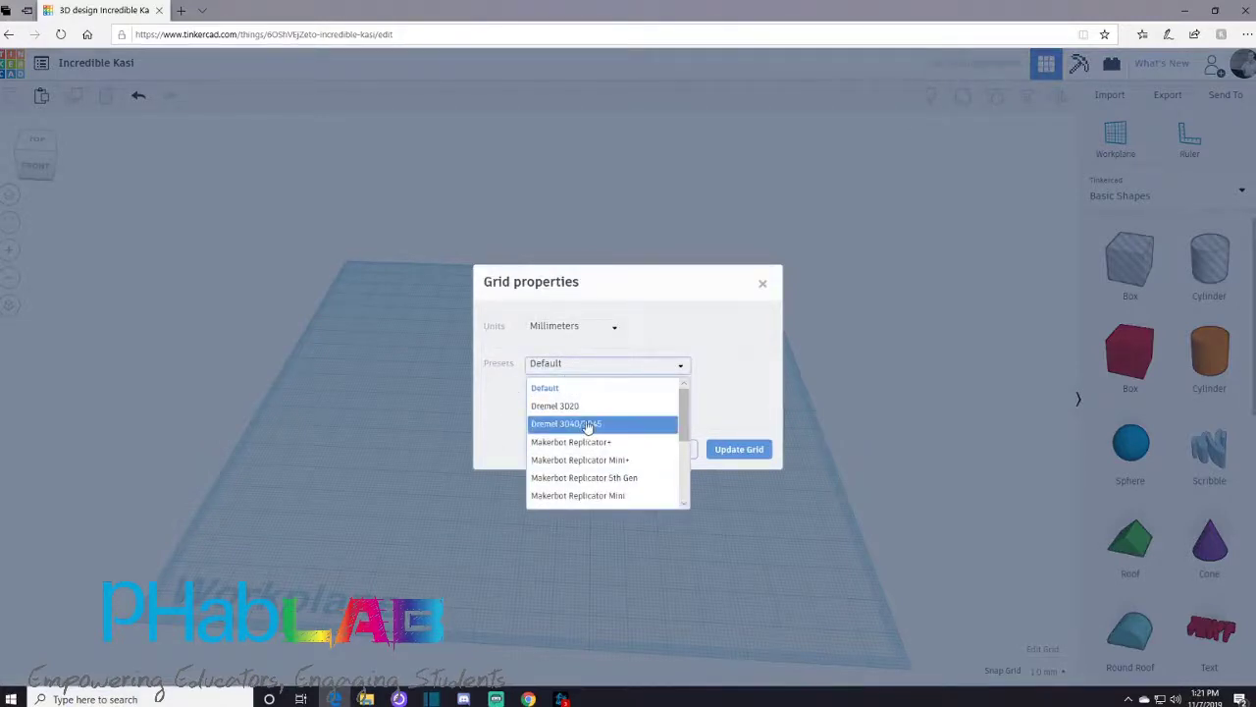
scroll(579, 436, down, 2)
scroll(587, 439, down, 3)
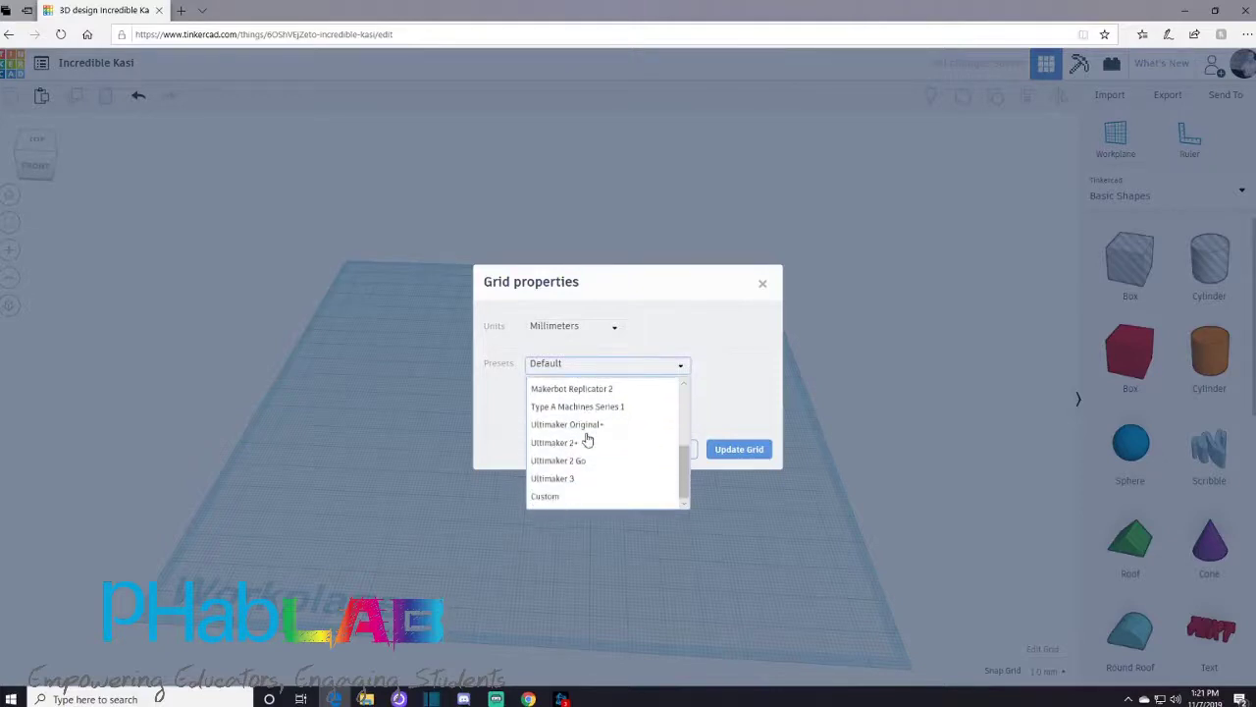
scroll(587, 439, up, 5)
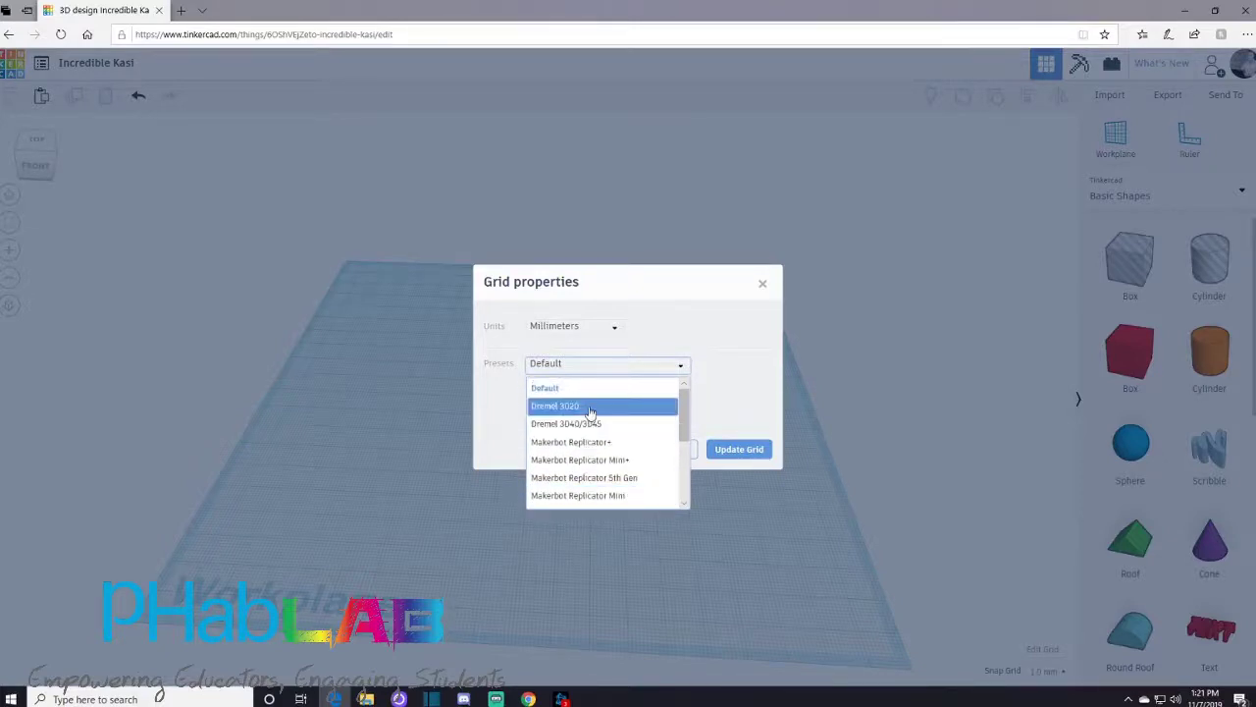
click(606, 423)
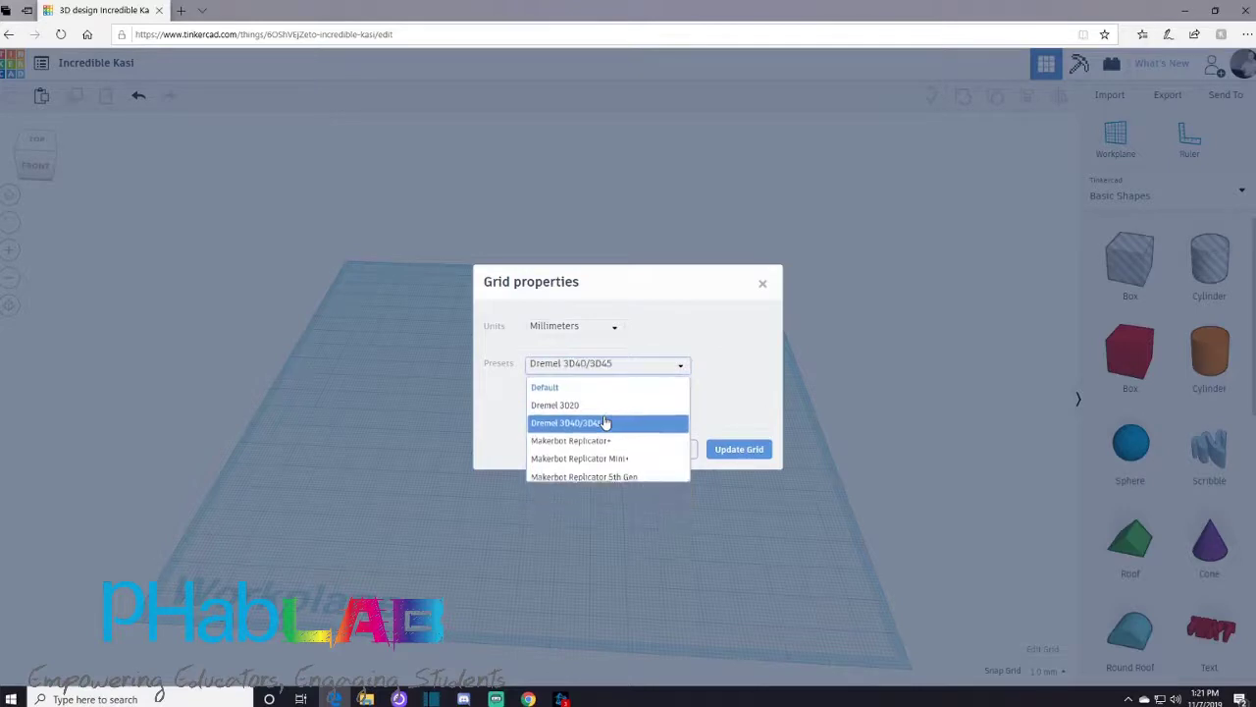
click(736, 452)
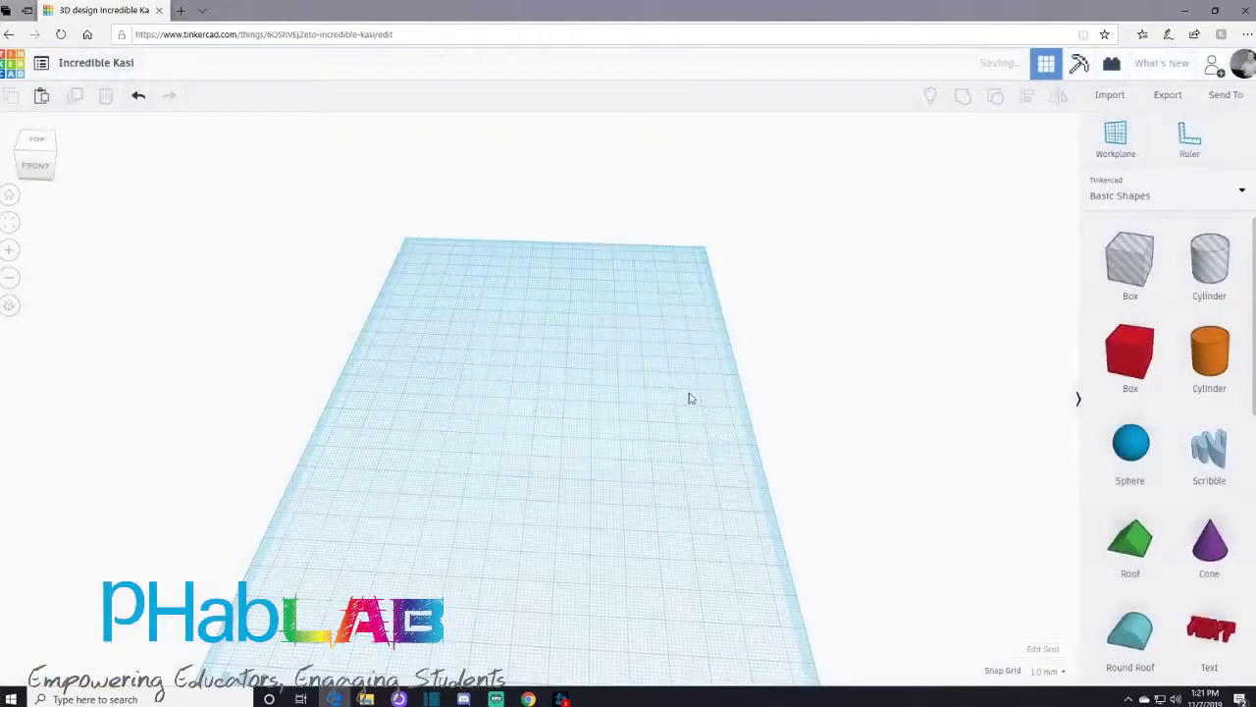
Orbit and recentre the workplane view, opening and closing Grid properties unchanged.
right_drag(569, 442, 581, 504)
click(9, 197)
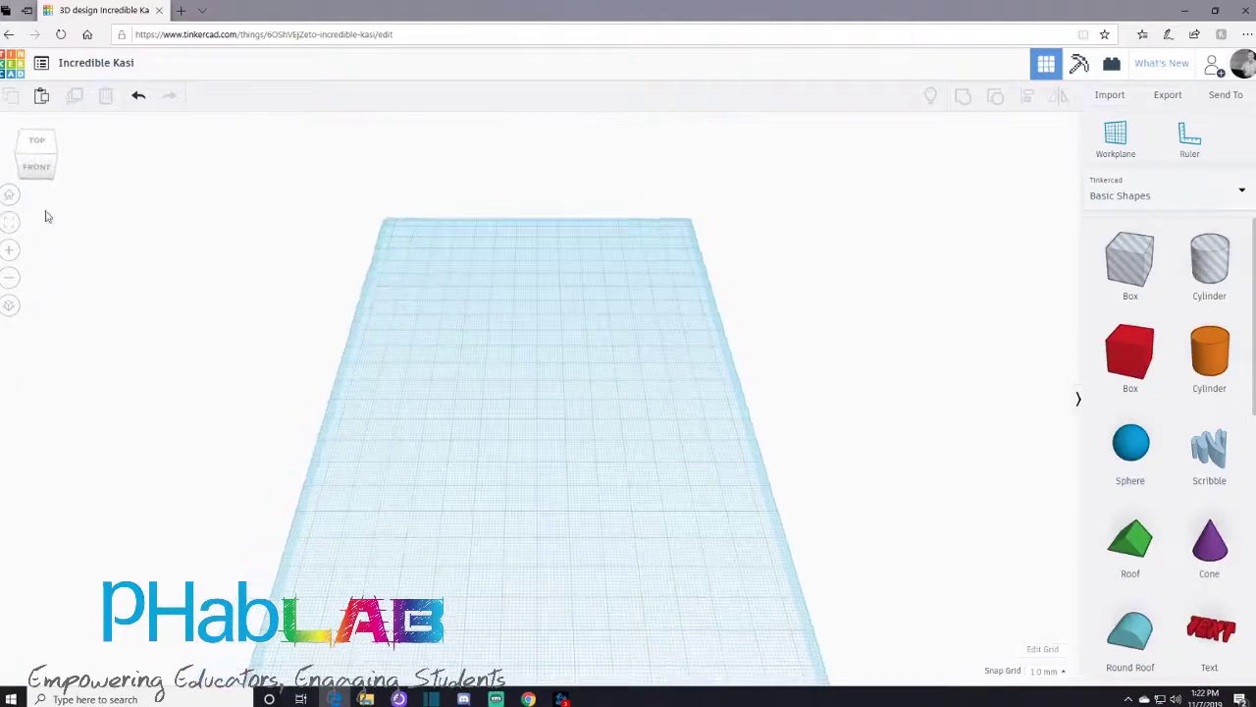
right_drag(535, 350, 551, 405)
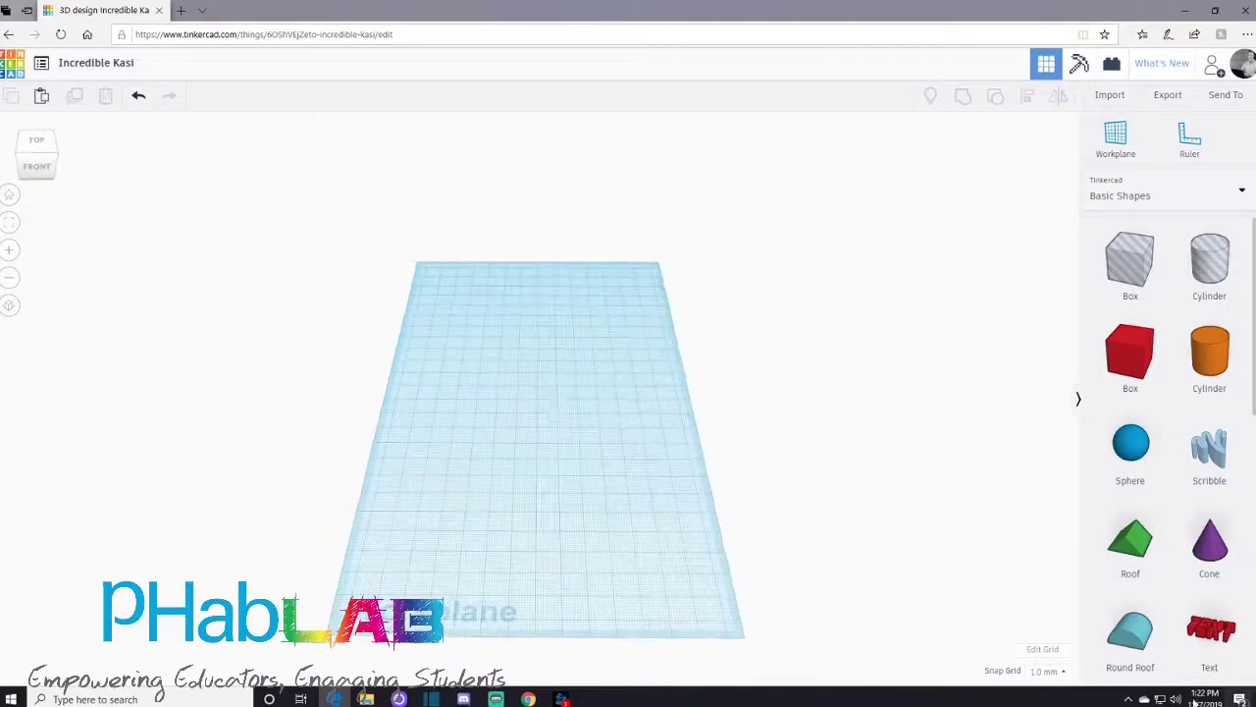
click(1044, 648)
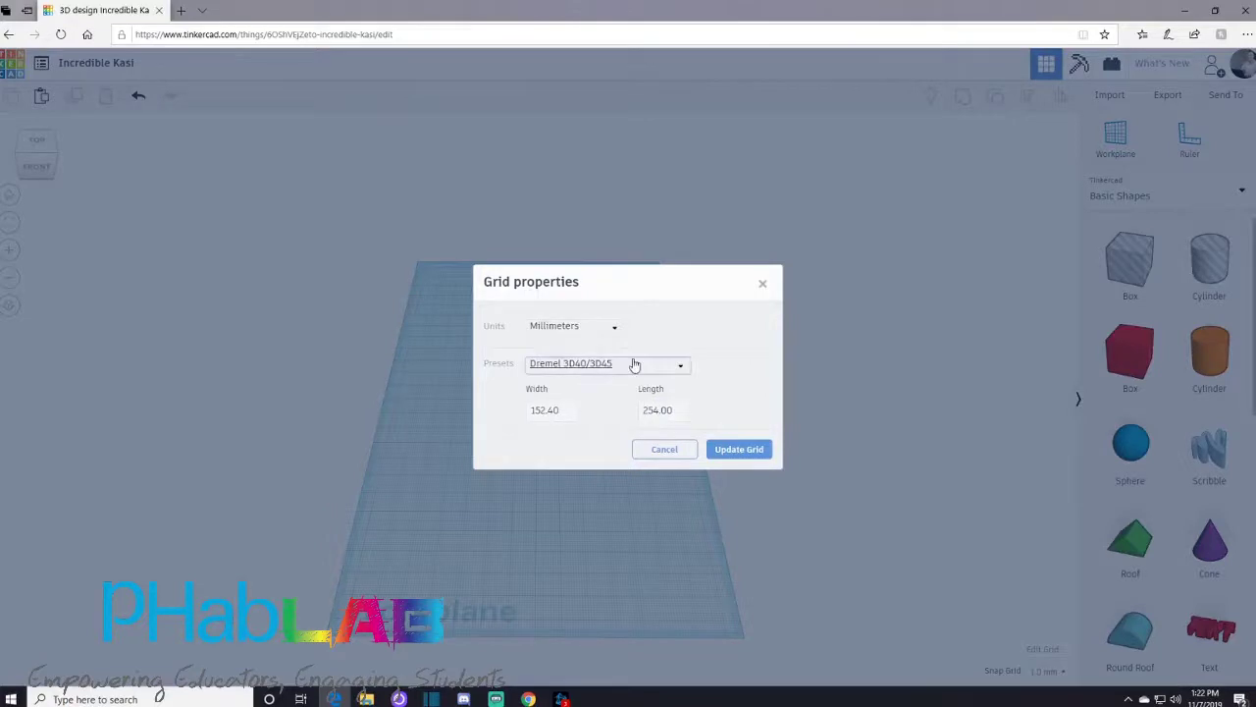
click(671, 460)
mouse_move(514, 426)
right_down()
mouse_move(314, 357)
mouse_move(507, 442)
mouse_move(567, 429)
mouse_move(523, 394)
mouse_move(502, 416)
mouse_move(525, 414)
right_up()
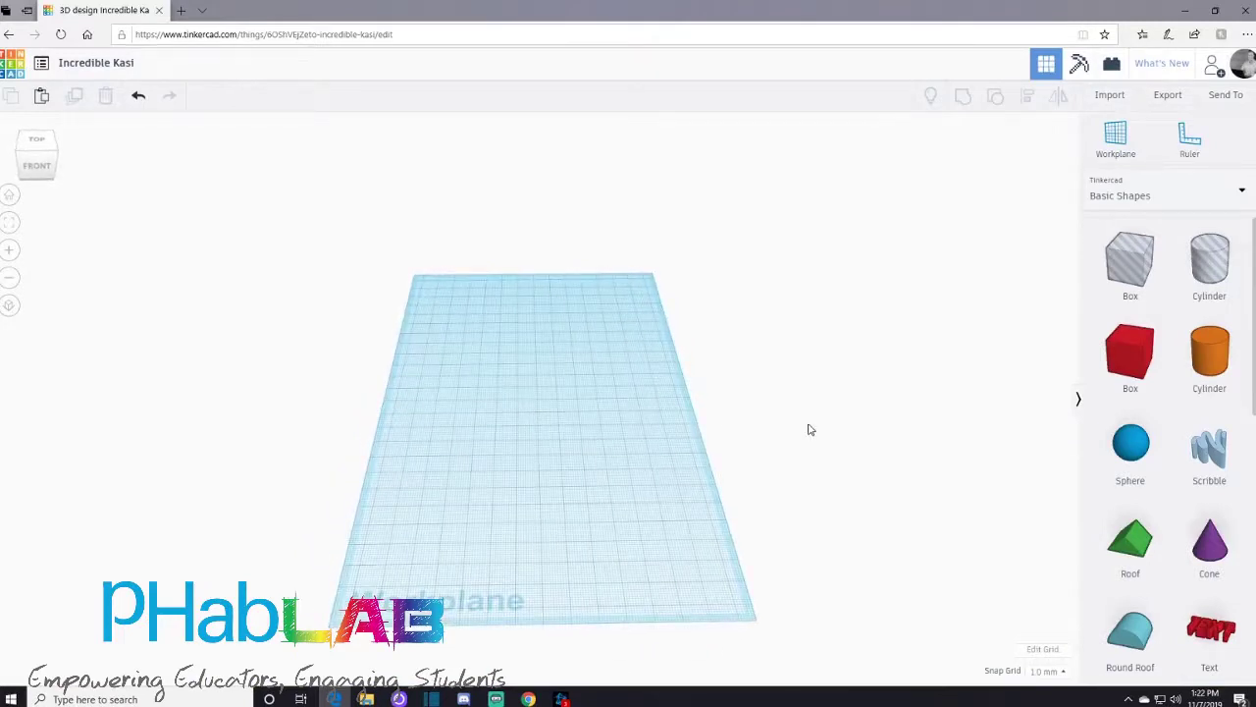
Choose the Default 200 × 200 preset in Grid properties and update the grid.
click(1042, 649)
click(589, 363)
click(549, 386)
click(726, 450)
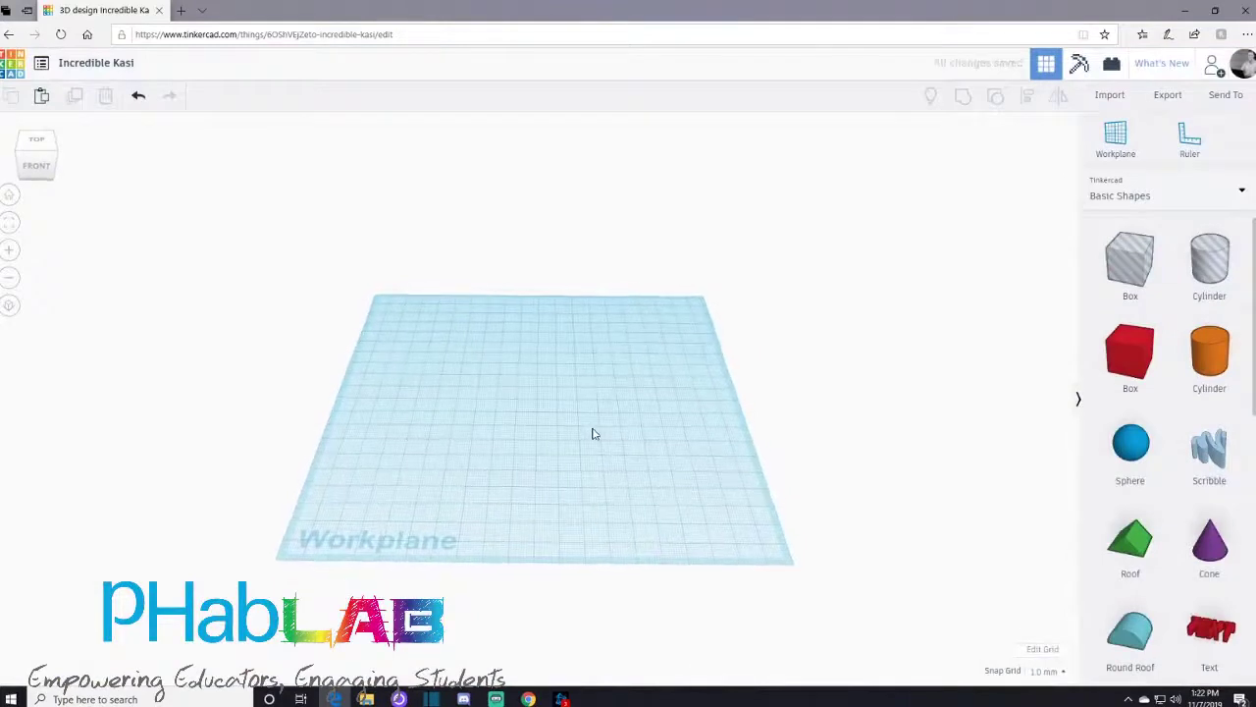
Edit the top-left design title to read 'TinkerCad Tutorial' and commit it.
click(98, 62)
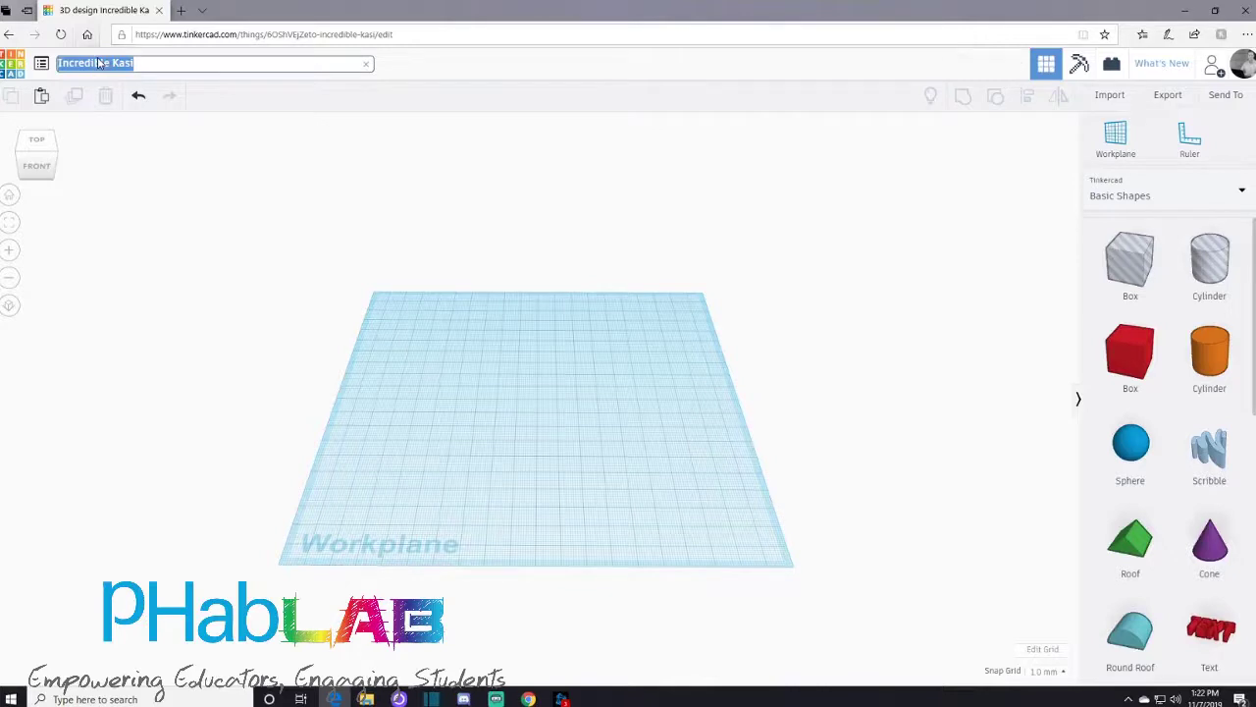
text(TinkerCad Tutorial)
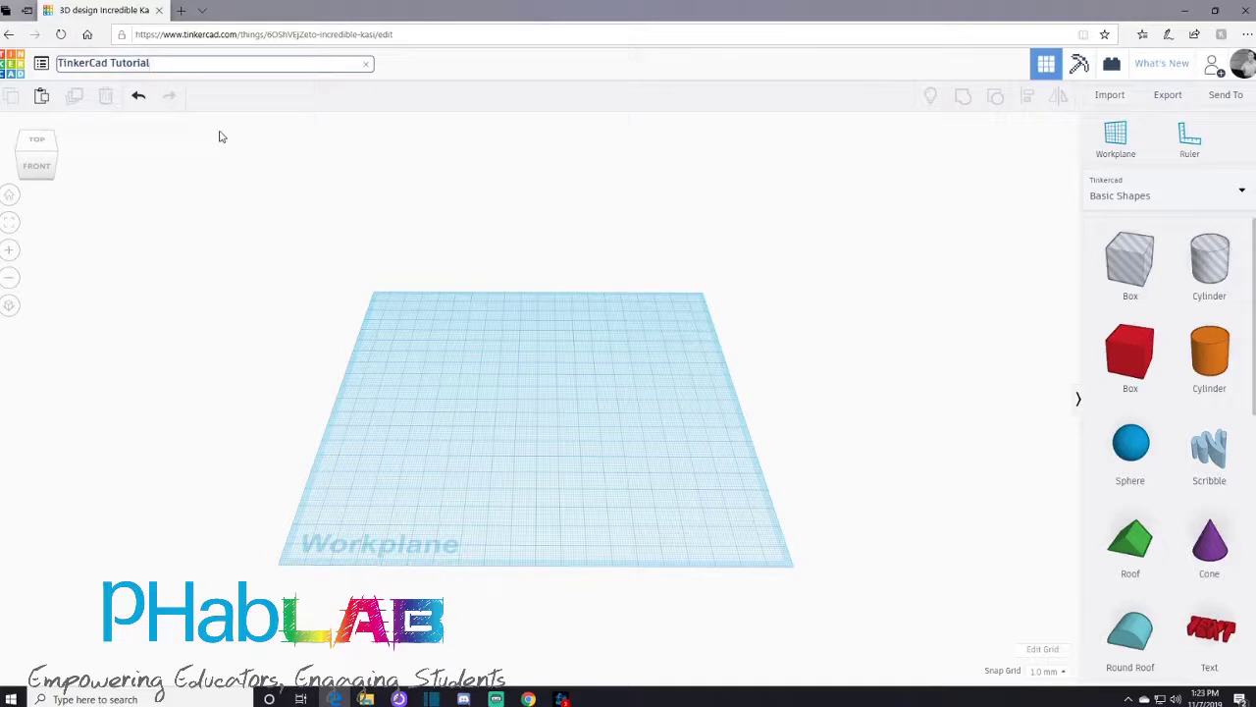
click(221, 136)
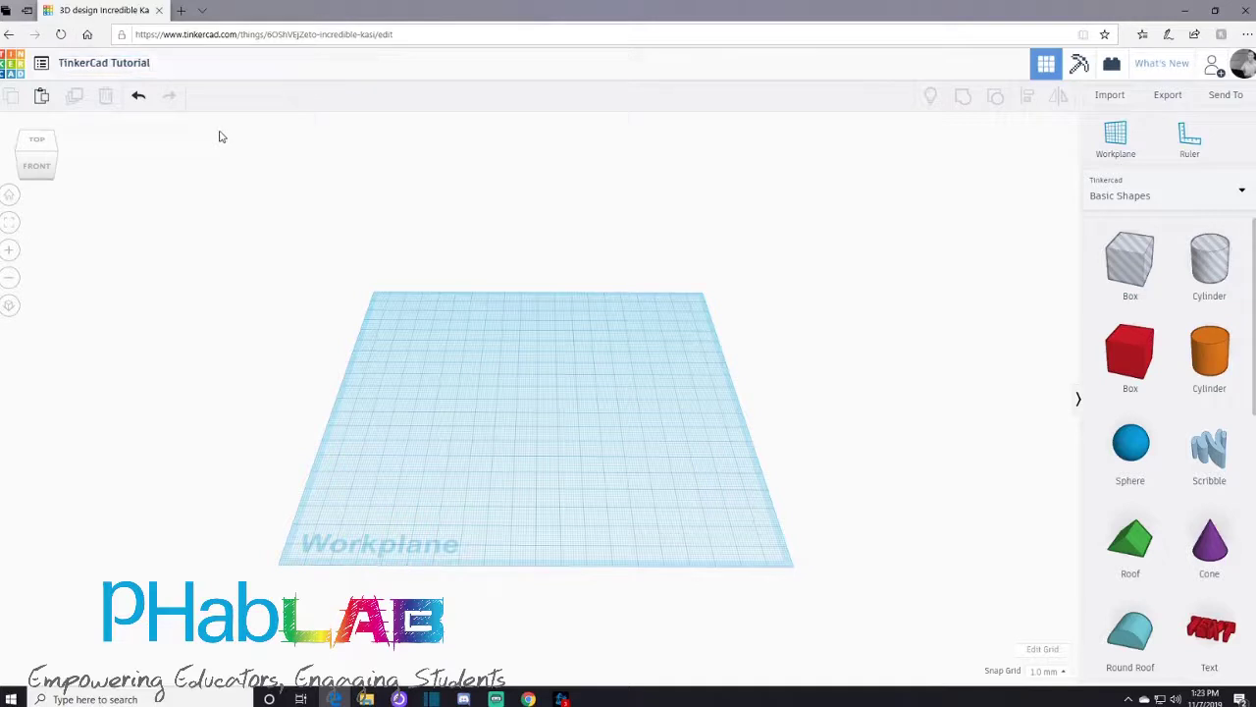
click(1110, 66)
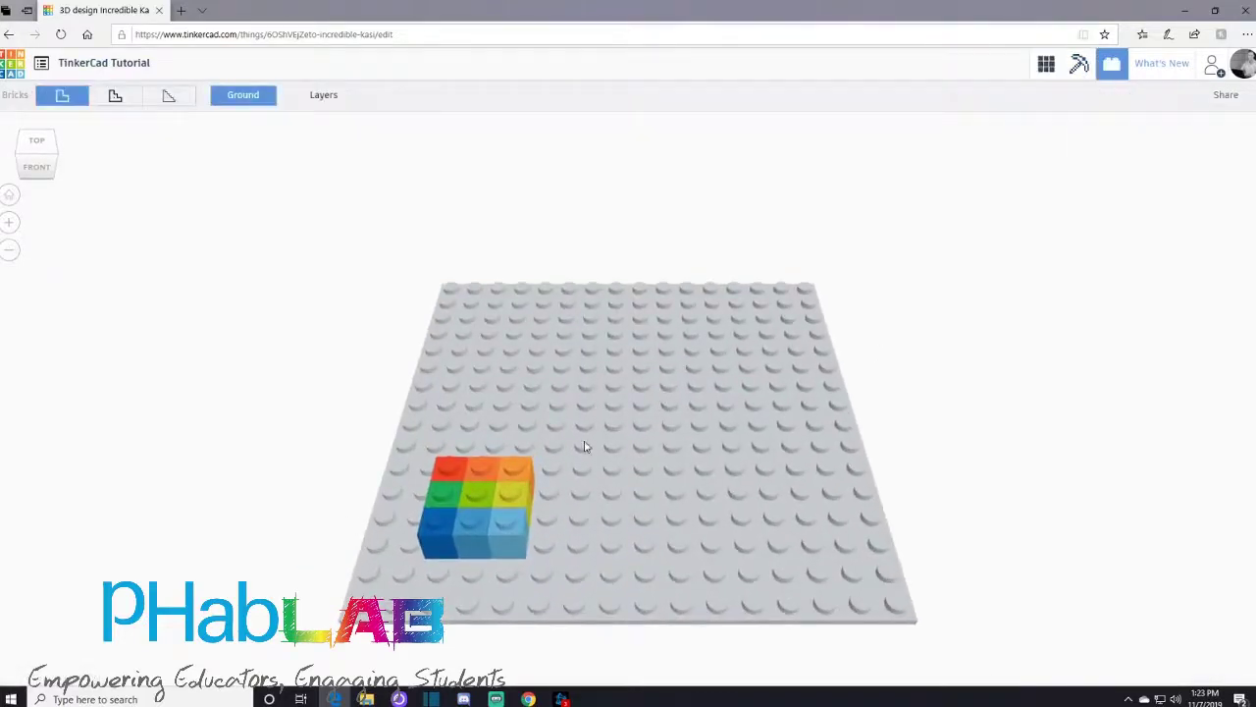
mouse_move(632, 447)
right_down()
mouse_move(631, 227)
mouse_move(660, 449)
mouse_move(639, 458)
mouse_move(653, 457)
right_up()
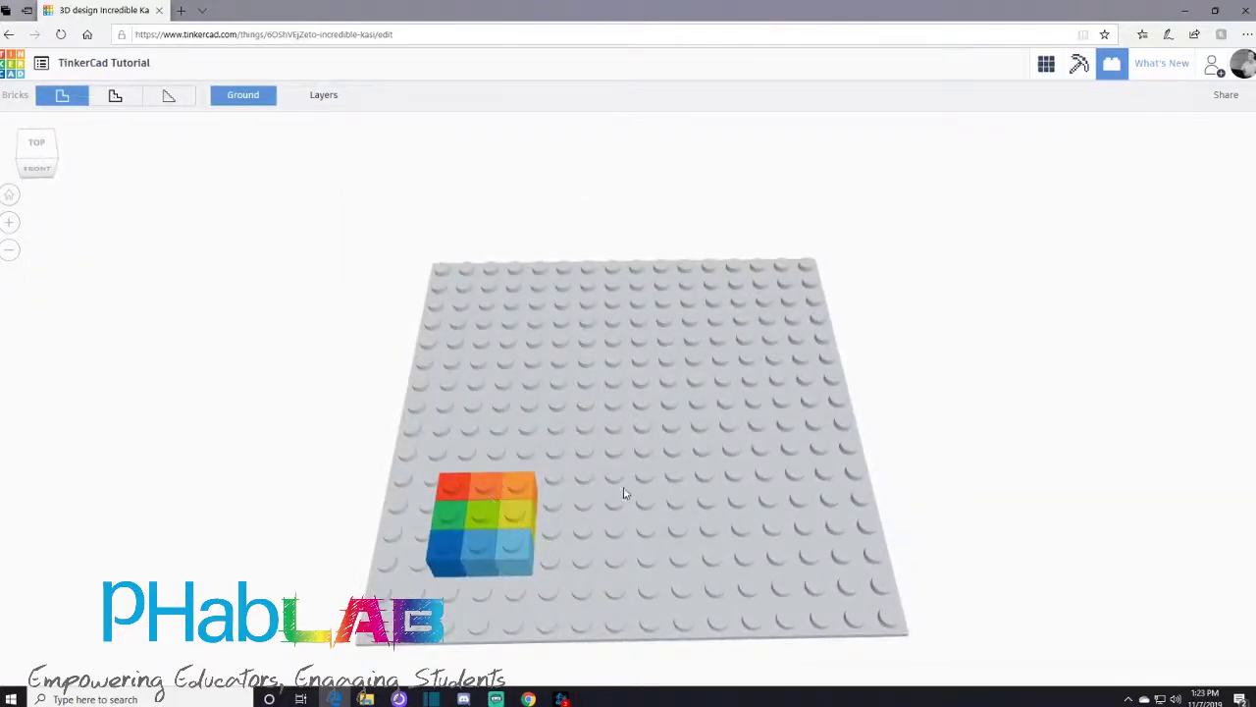
right_drag(680, 455, 737, 374)
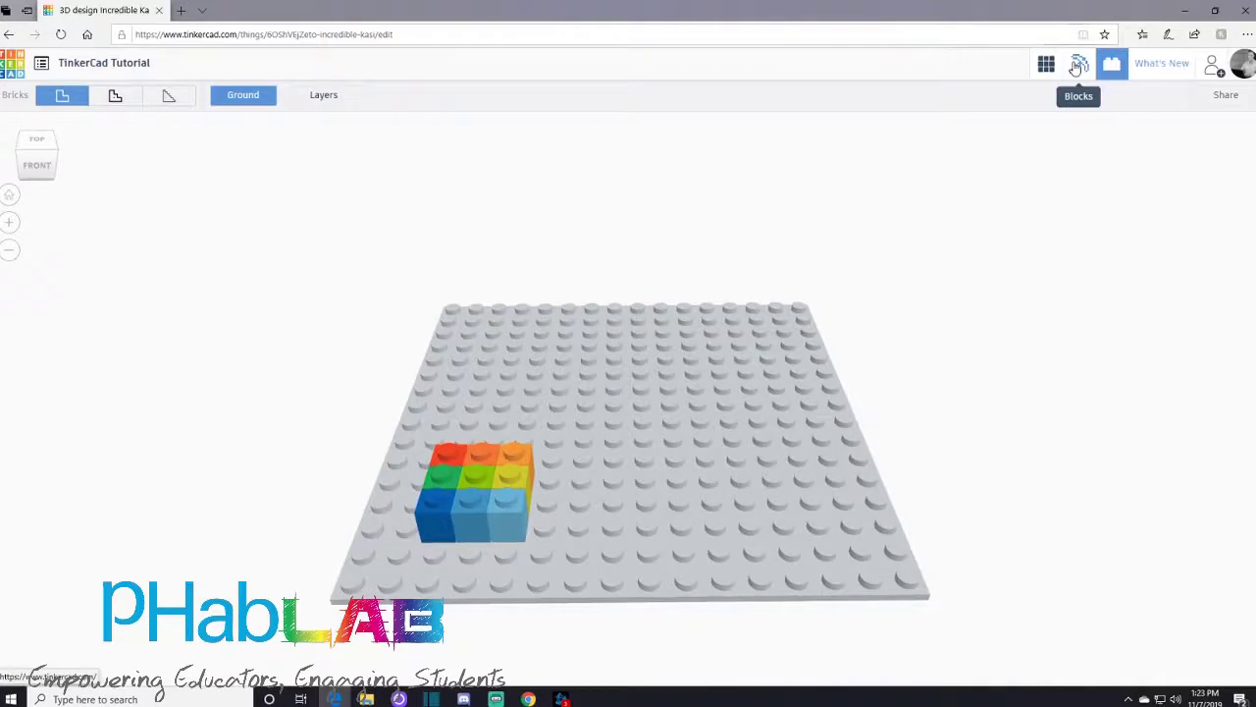
click(1111, 64)
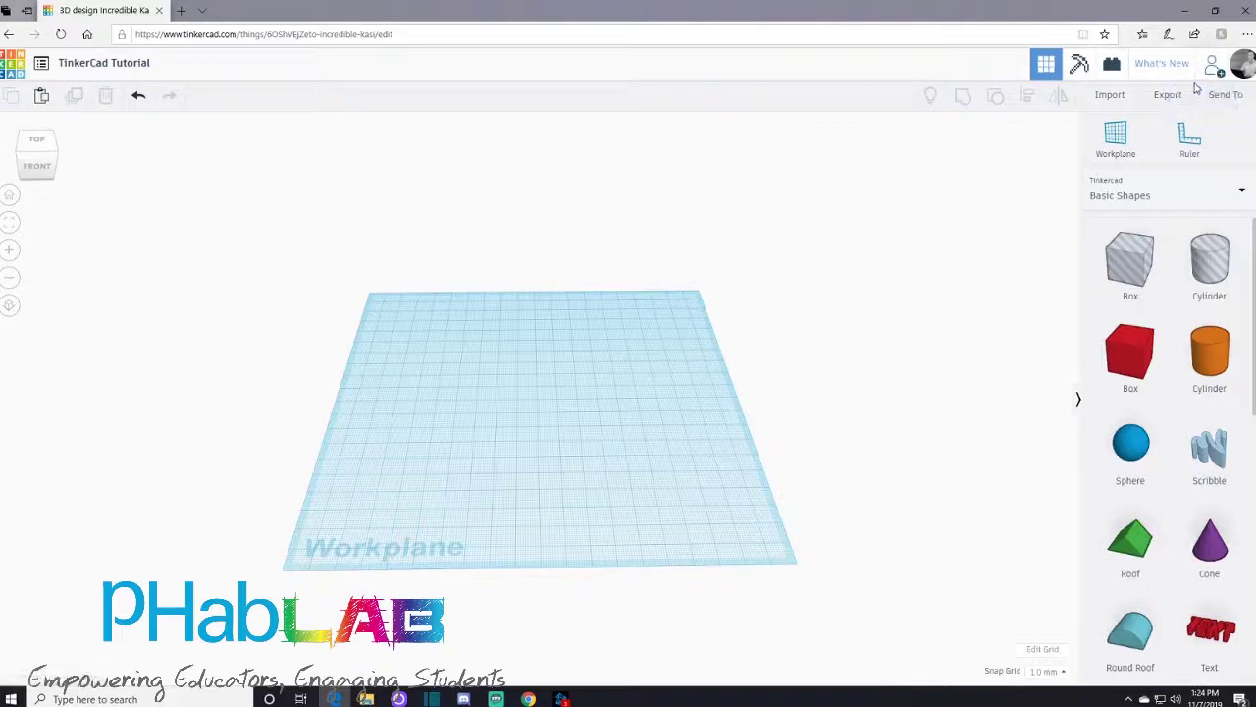
Open the Invite people collaboration dialog, close it, and tilt the workplane view.
click(1217, 64)
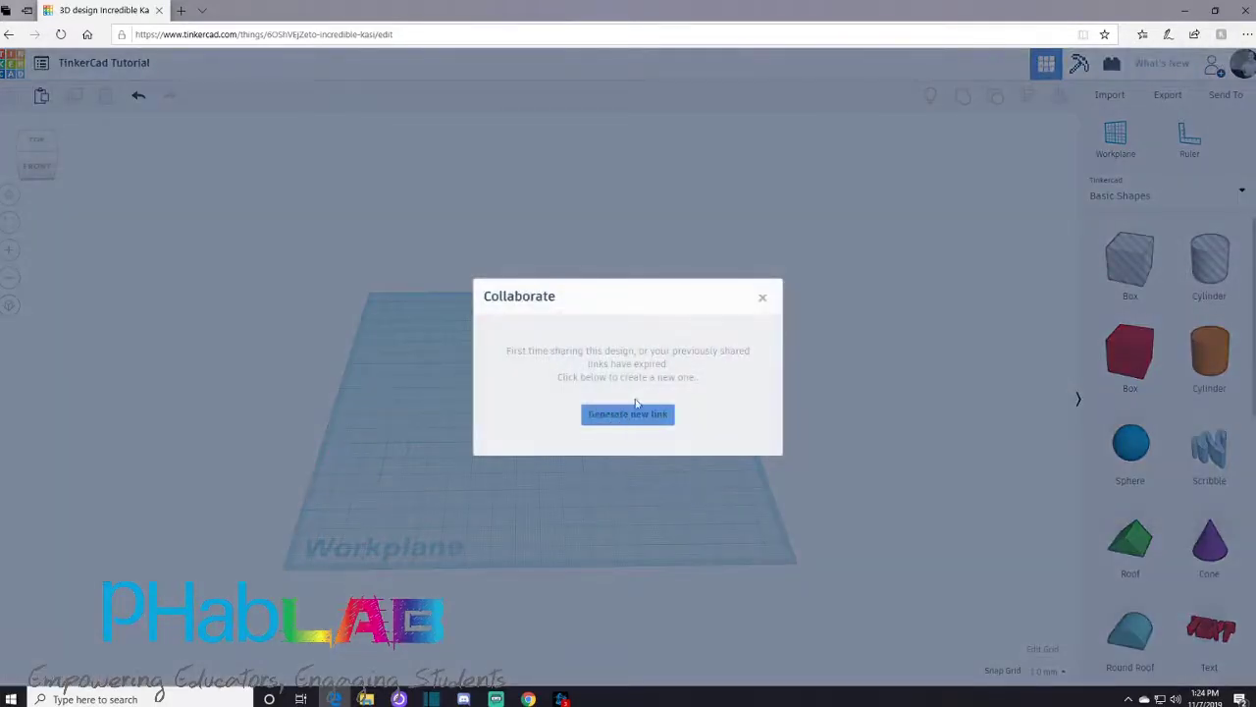
click(764, 299)
right_drag(684, 337, 633, 361)
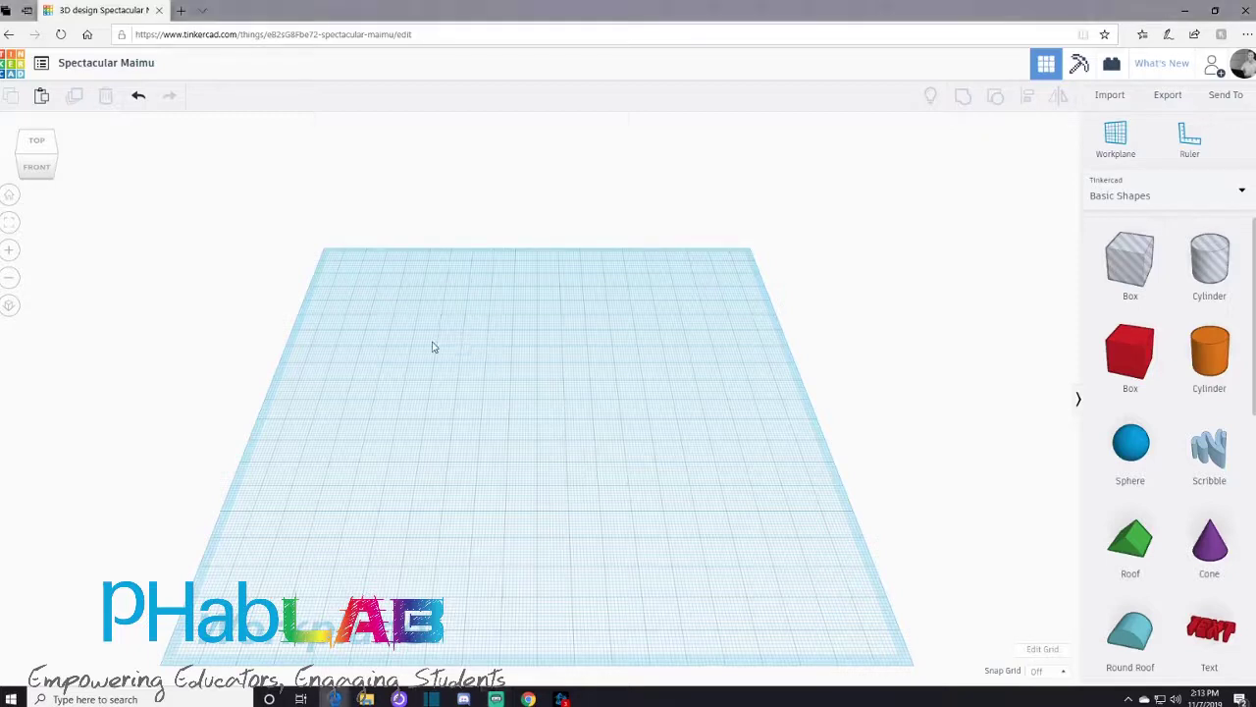
Drop two red boxes on the workplane, marquee-select both, and delete them.
drag(433, 346, 709, 508)
drag(1140, 374, 480, 385)
drag(1130, 353, 766, 450)
drag(332, 277, 826, 530)
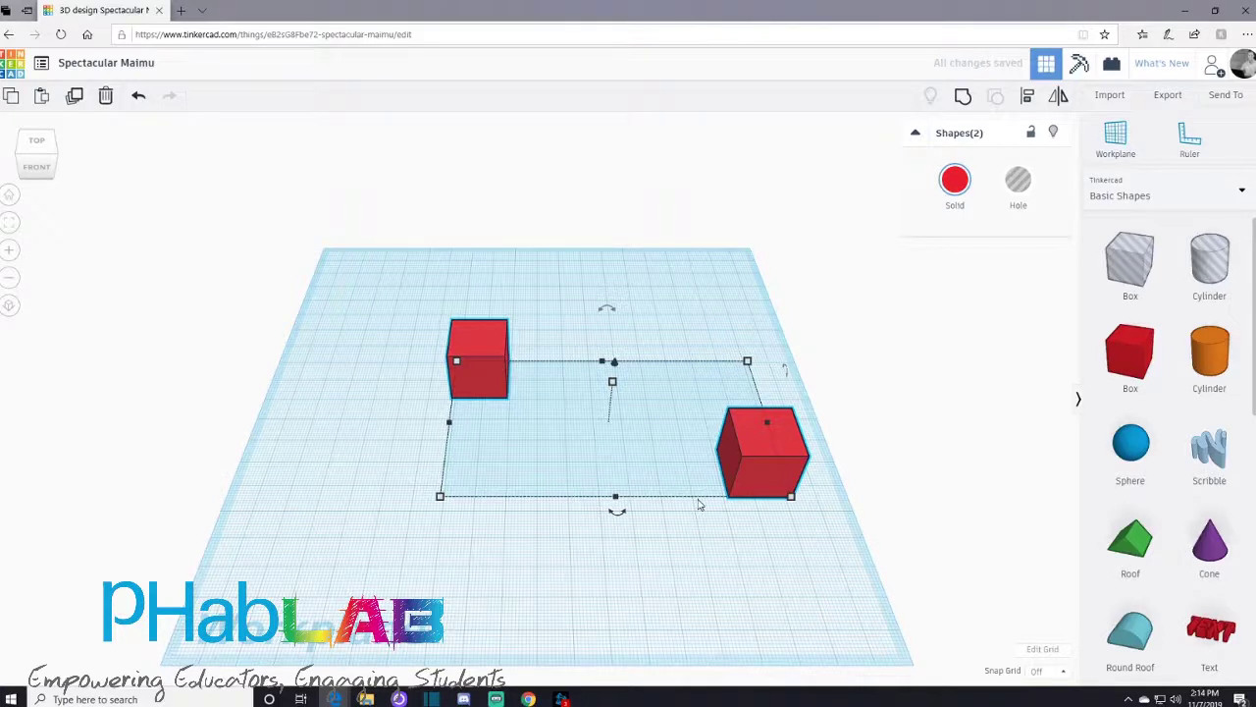
key(Delete)
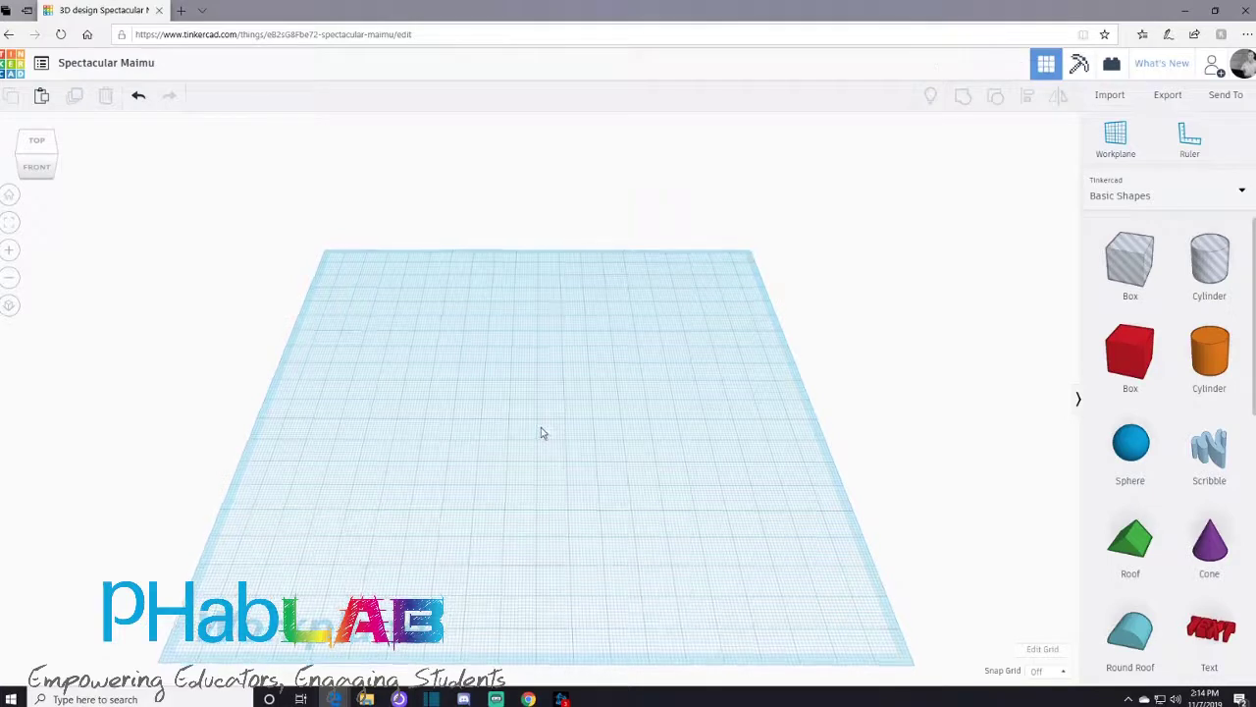
Reorient the view and place a single red box near the workplane centre.
right_drag(541, 432, 547, 401)
mouse_move(35, 178)
mouse_down()
mouse_move(70, 190)
mouse_move(34, 185)
mouse_up()
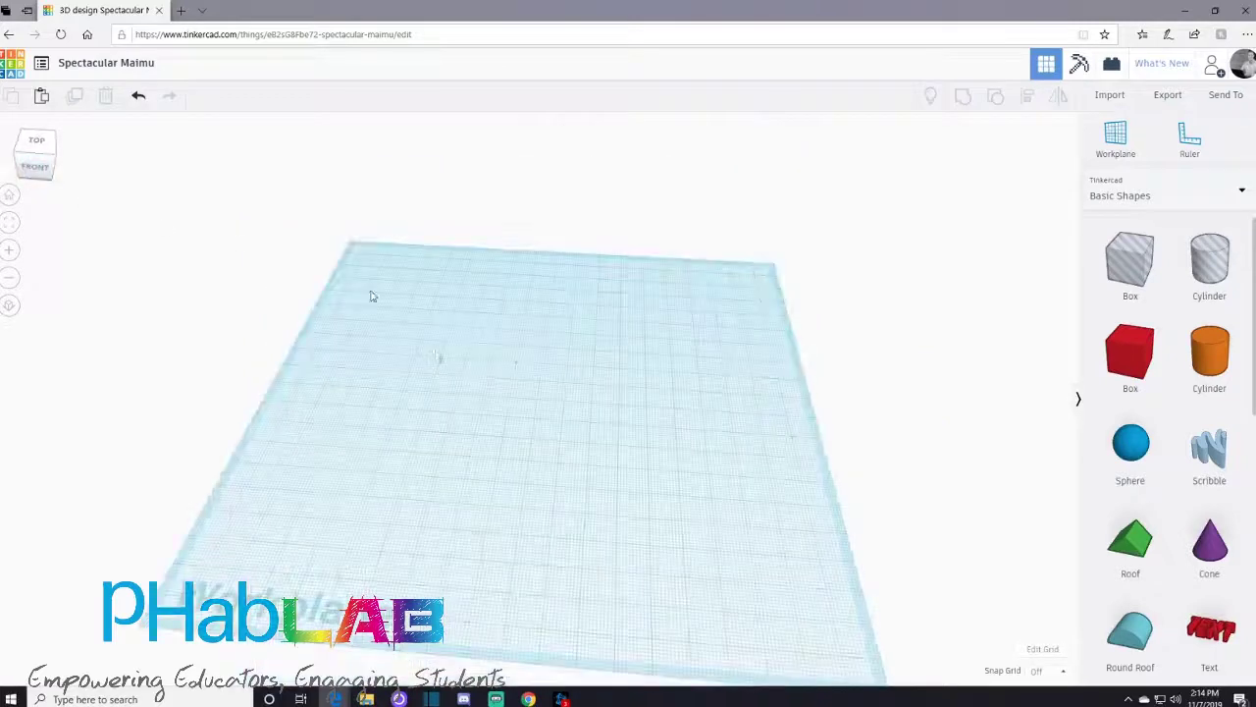
right_drag(500, 426, 832, 404)
drag(1129, 354, 521, 419)
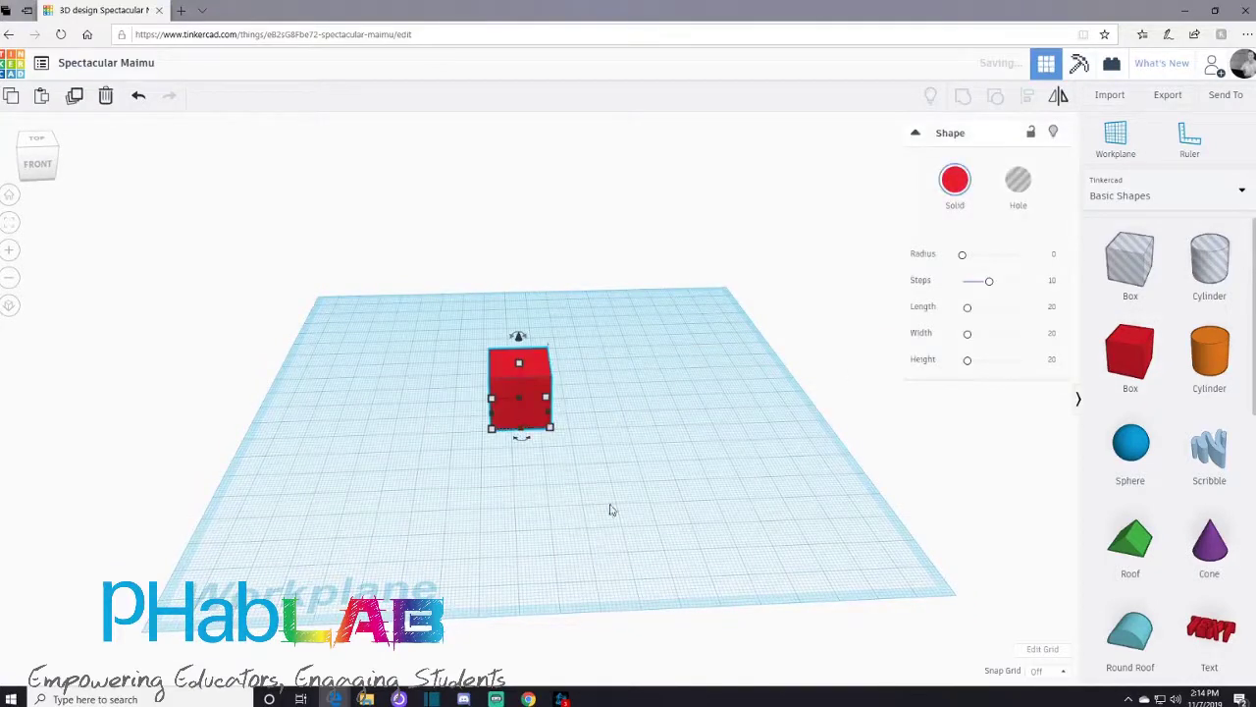
Alt-drag a copy of the box, then duplicate with Ctrl+D into a row of five cubes.
click(596, 509)
click(517, 434)
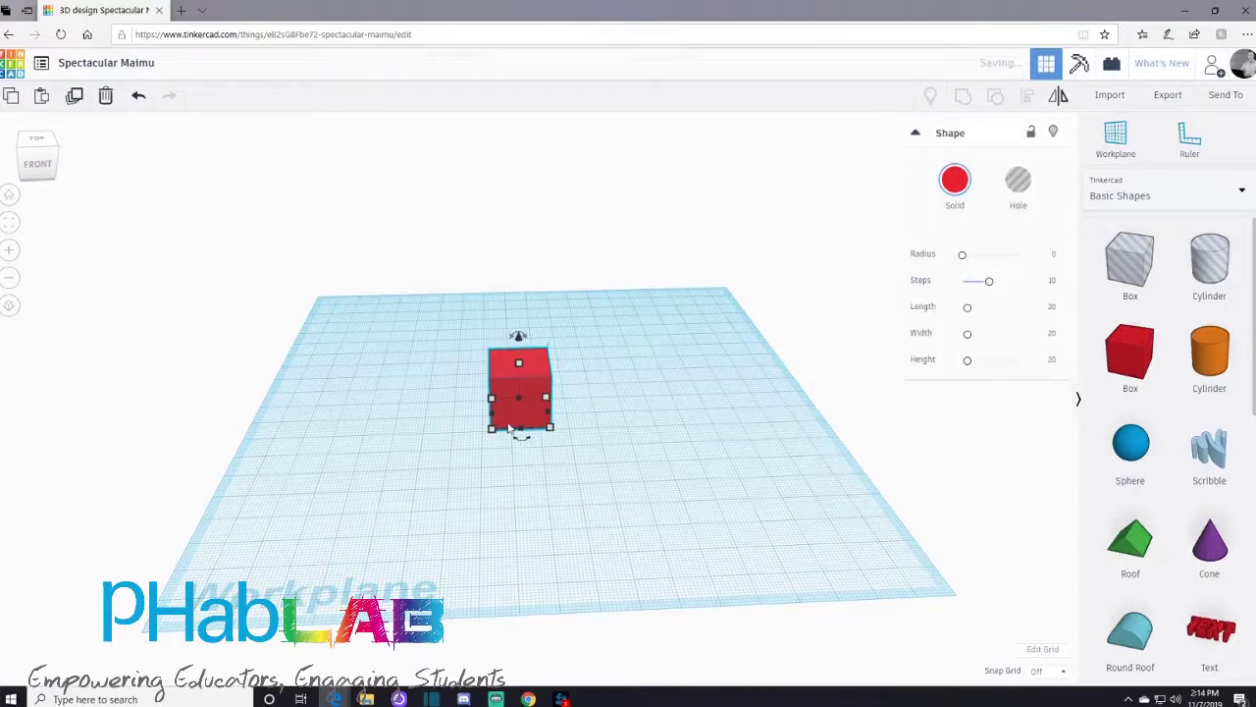
alt+drag(517, 434, 603, 420)
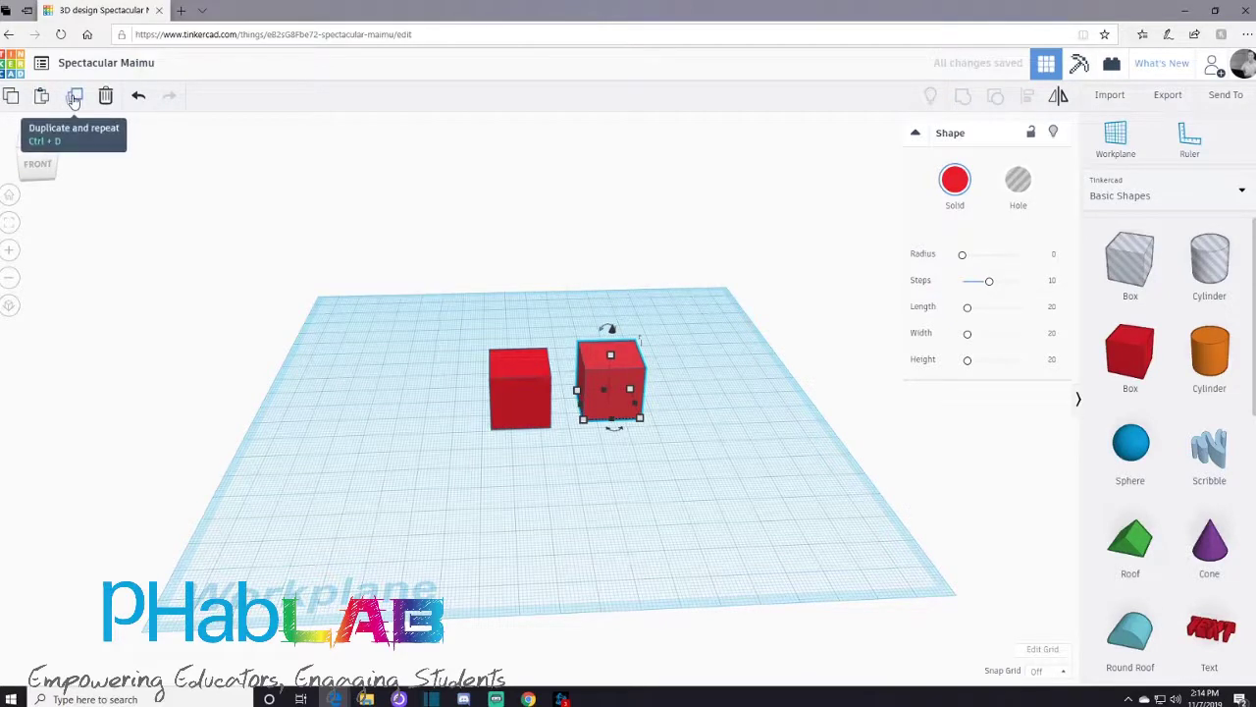
key(ctrl+d)
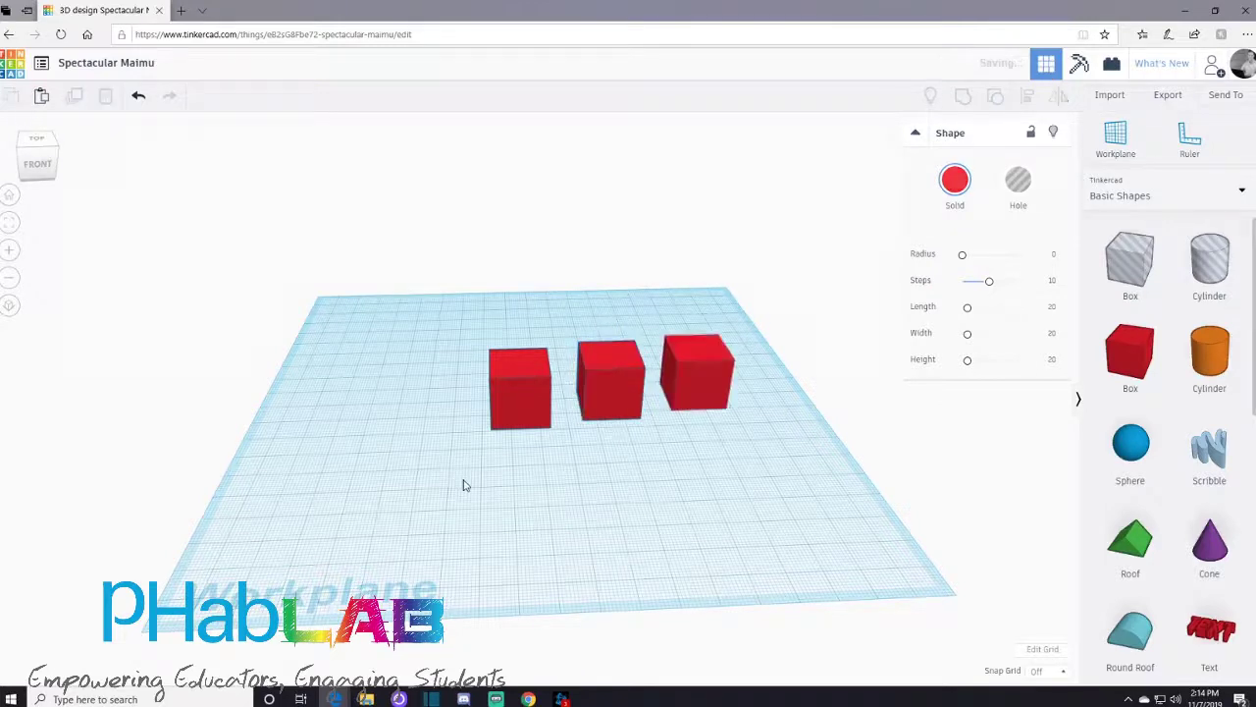
key(ctrl+d)
key(ctrl+d)
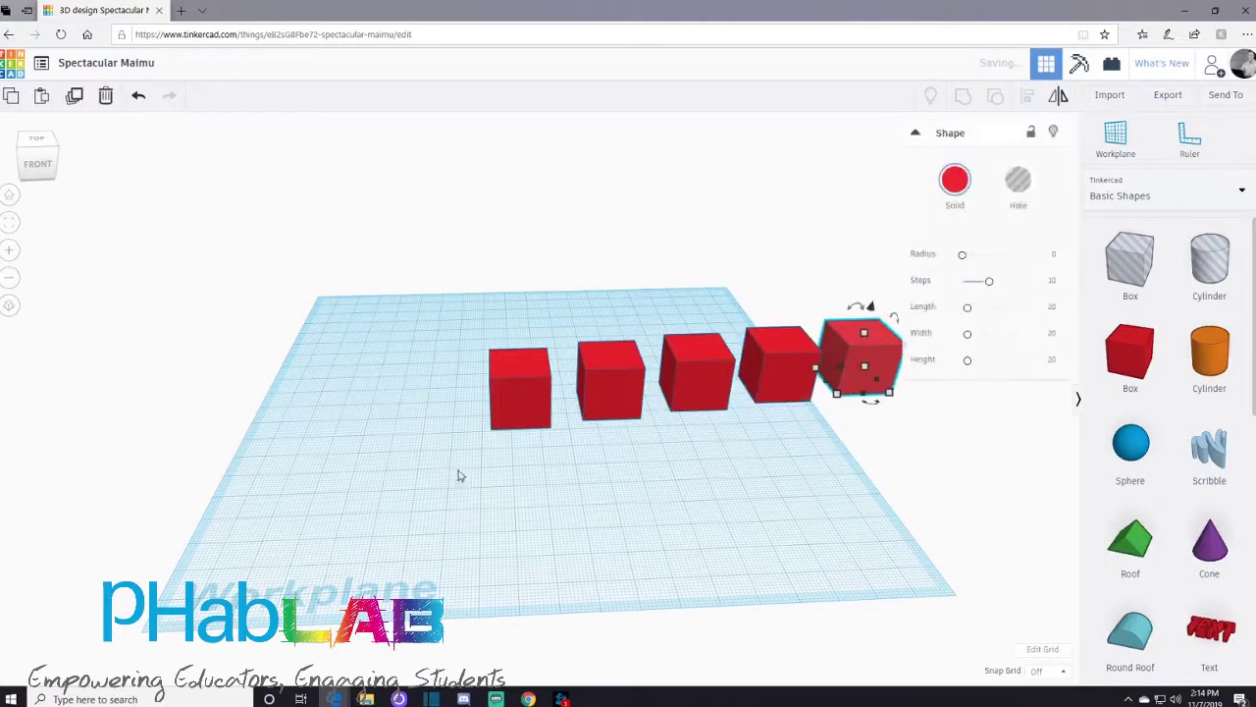
Delete and restore the fifth cube, undo back to one, then delete that last box.
click(107, 96)
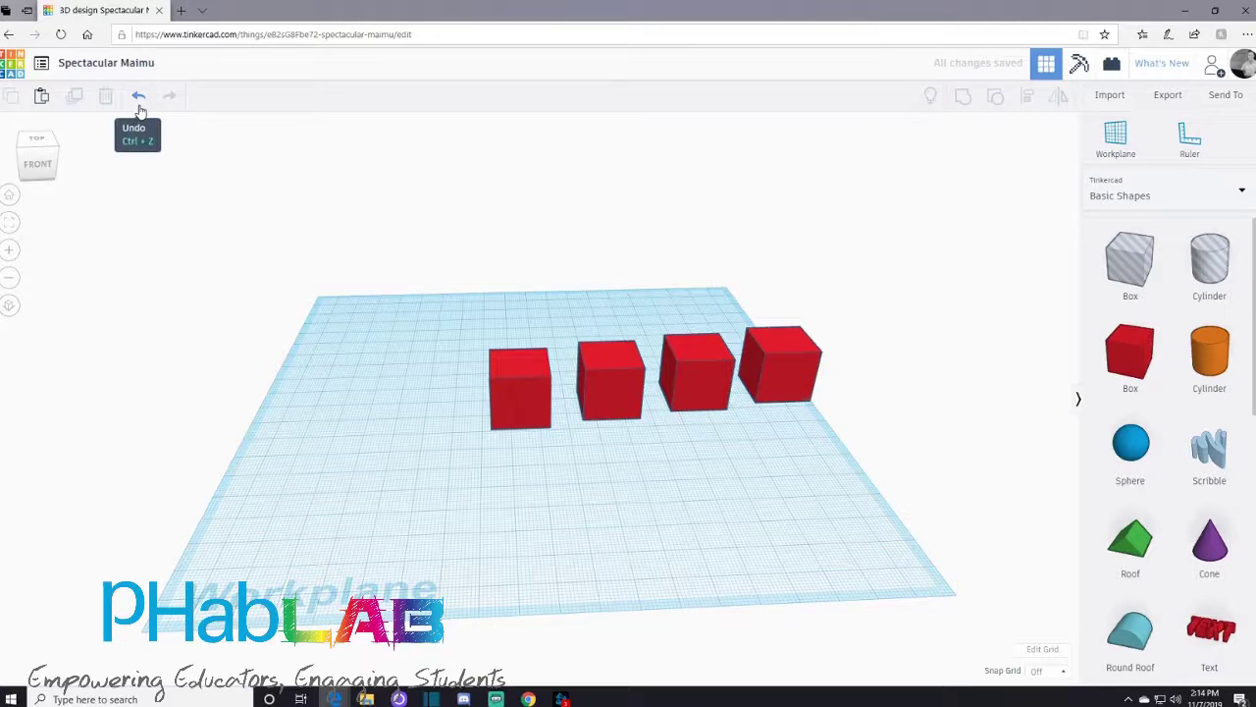
click(139, 96)
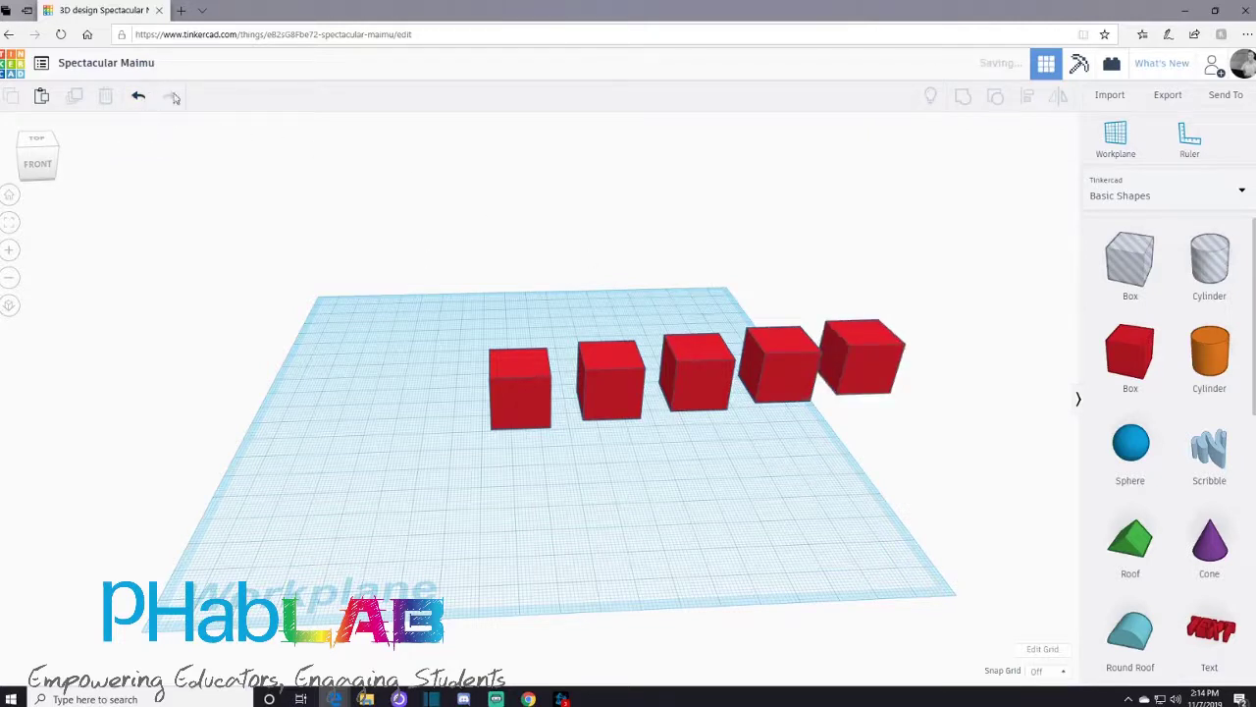
key(ctrl+z)
key(ctrl+z)
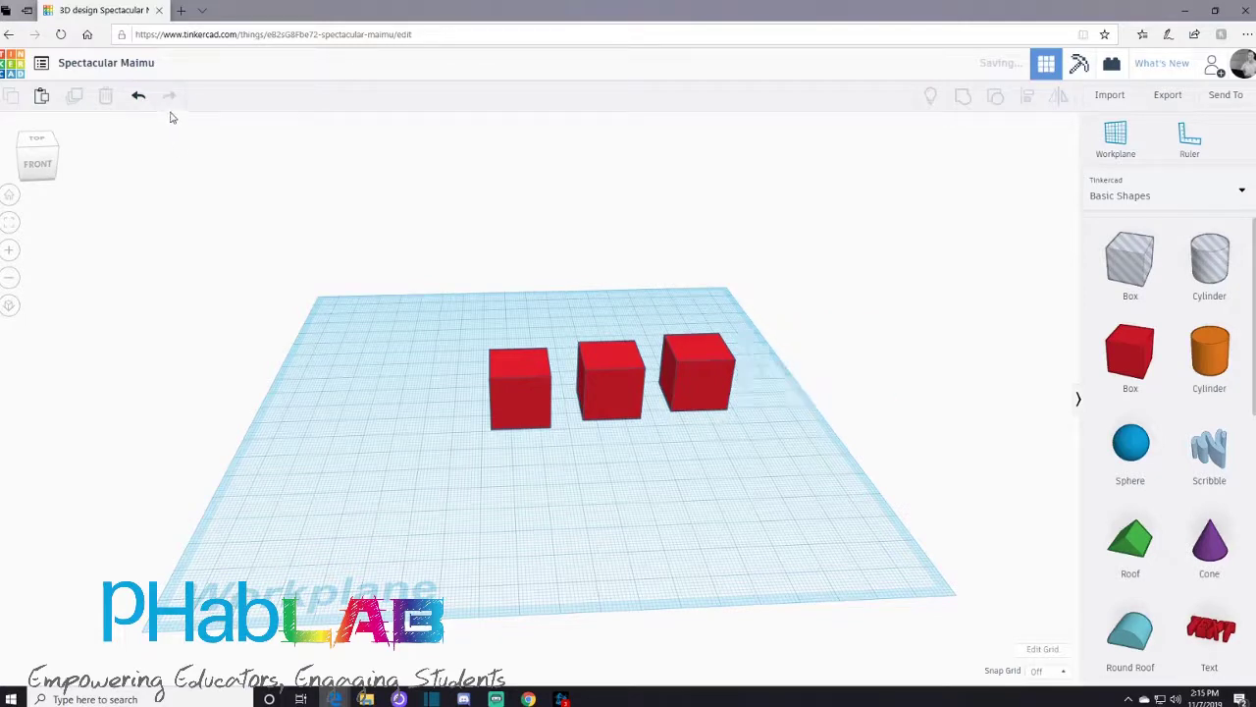
key(ctrl+z)
key(ctrl+z)
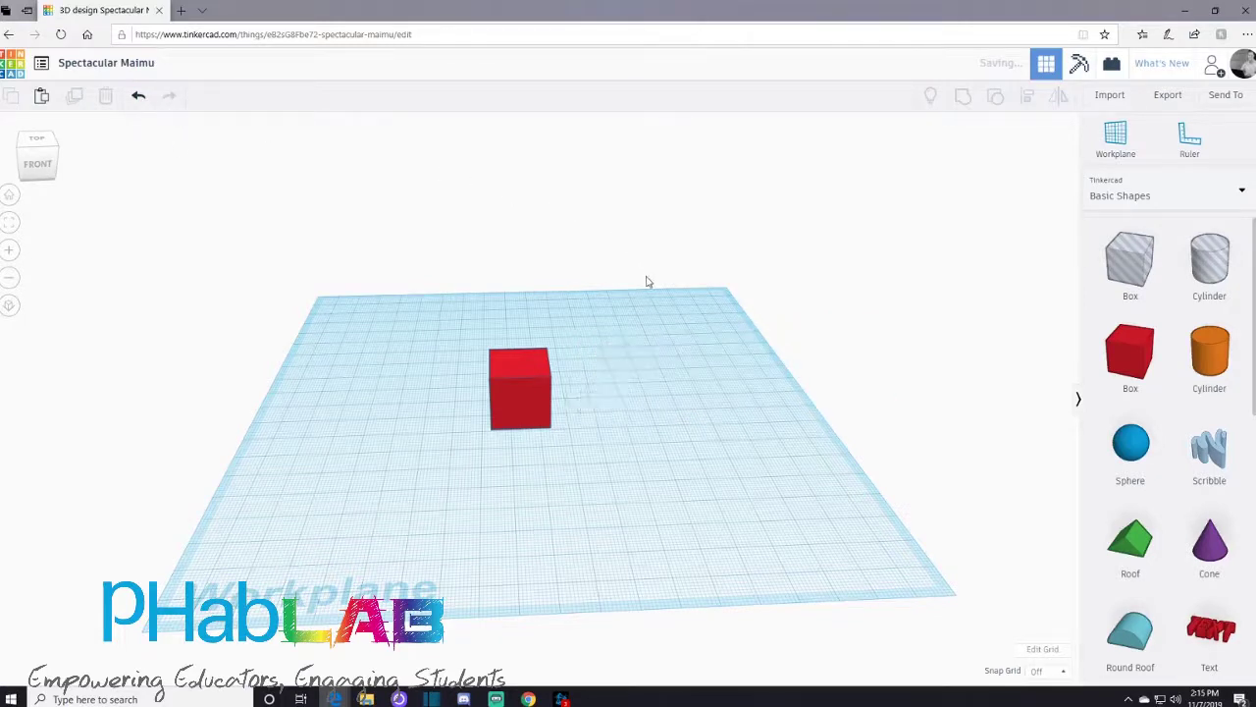
click(498, 396)
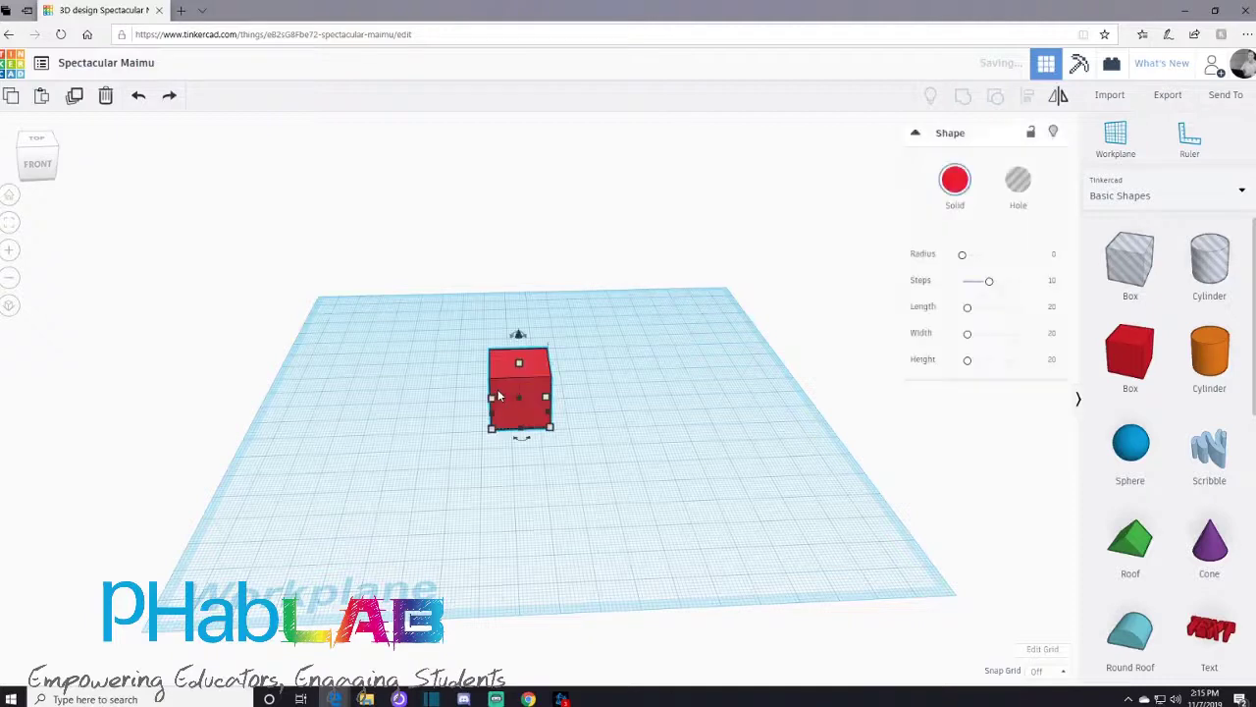
key(Delete)
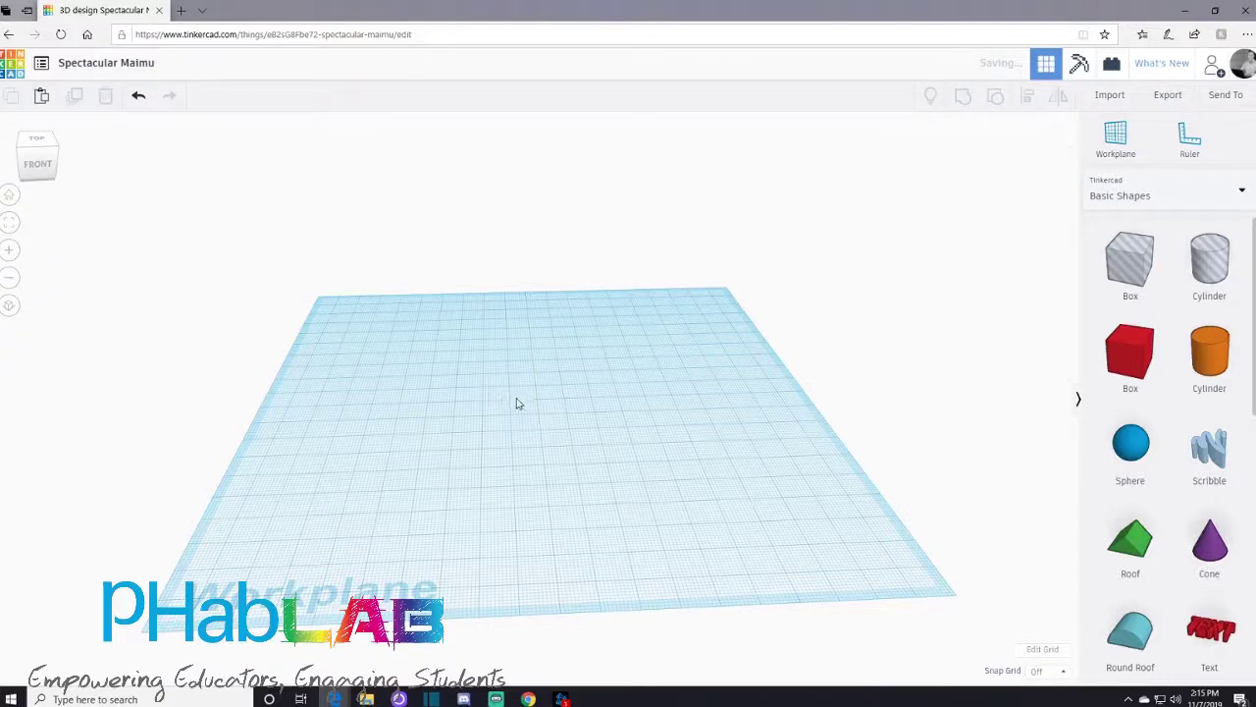
mouse_move(482, 401)
right_down()
mouse_move(487, 390)
mouse_move(496, 400)
right_up()
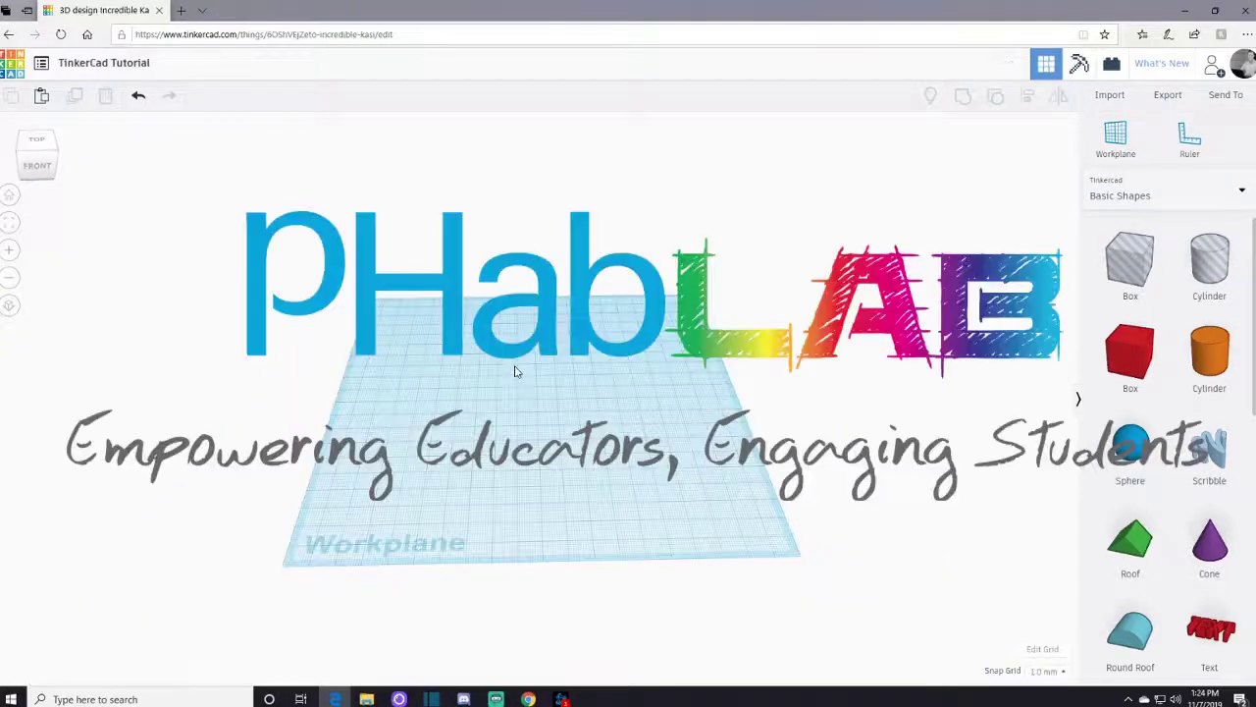